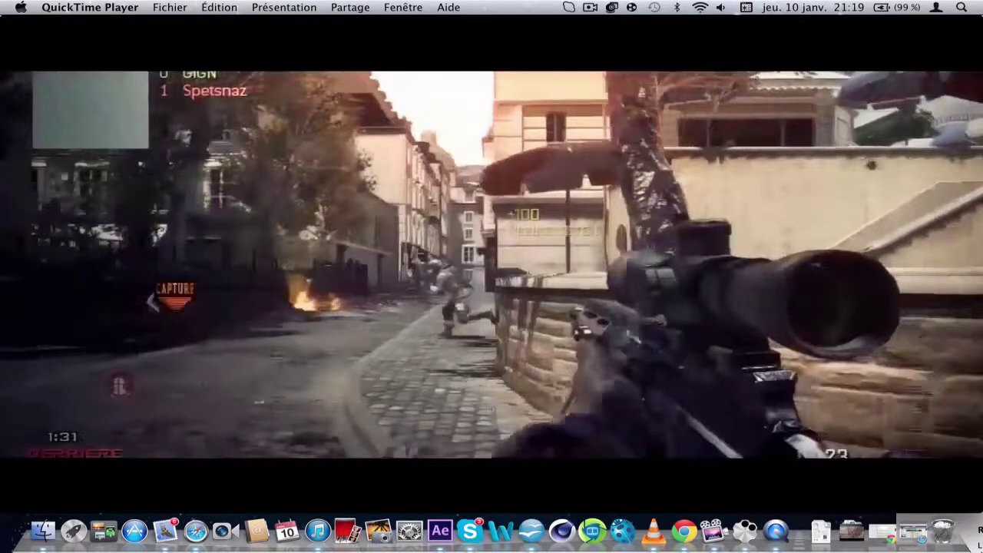
Lower the volume and play the example through its scope transition, pausing at 01:29, 01:30 and 01:33.
mouse_move(667, 172)
mouse_move(568, 432)
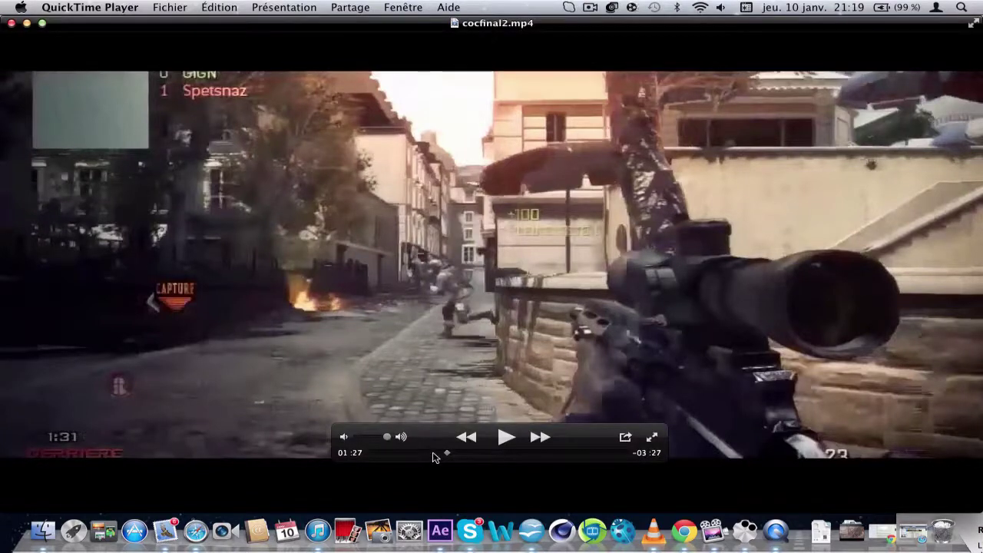
drag(387, 437, 355, 436)
click(506, 436)
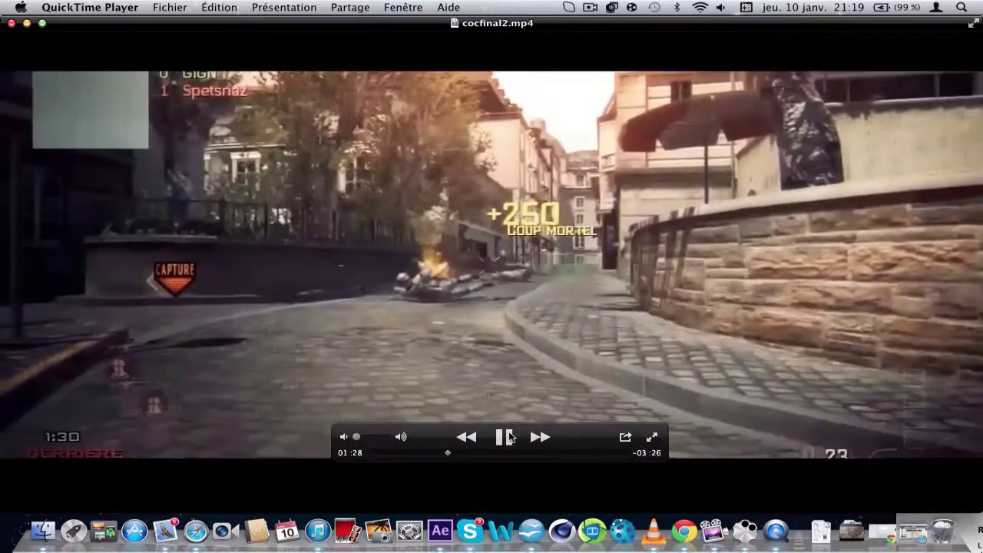
click(506, 437)
click(506, 436)
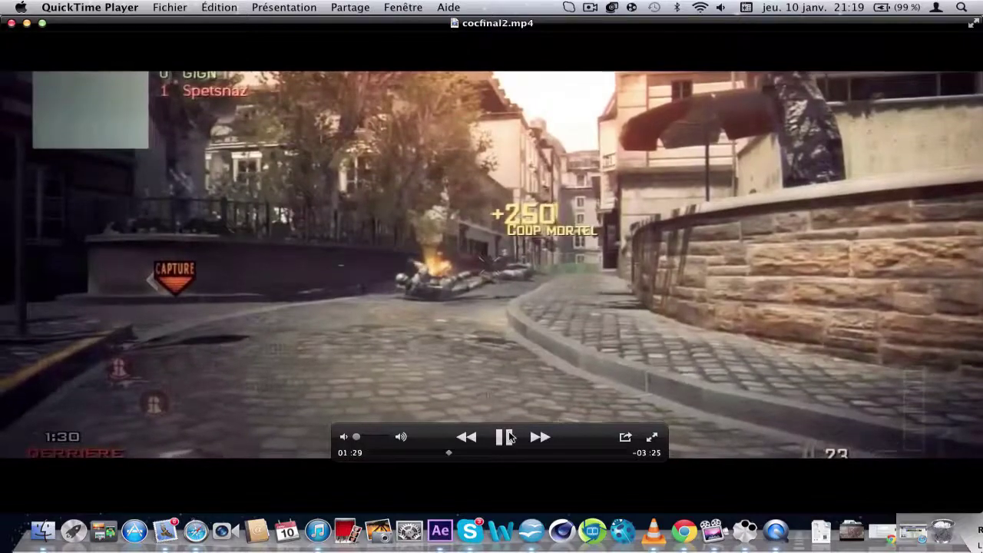
click(544, 194)
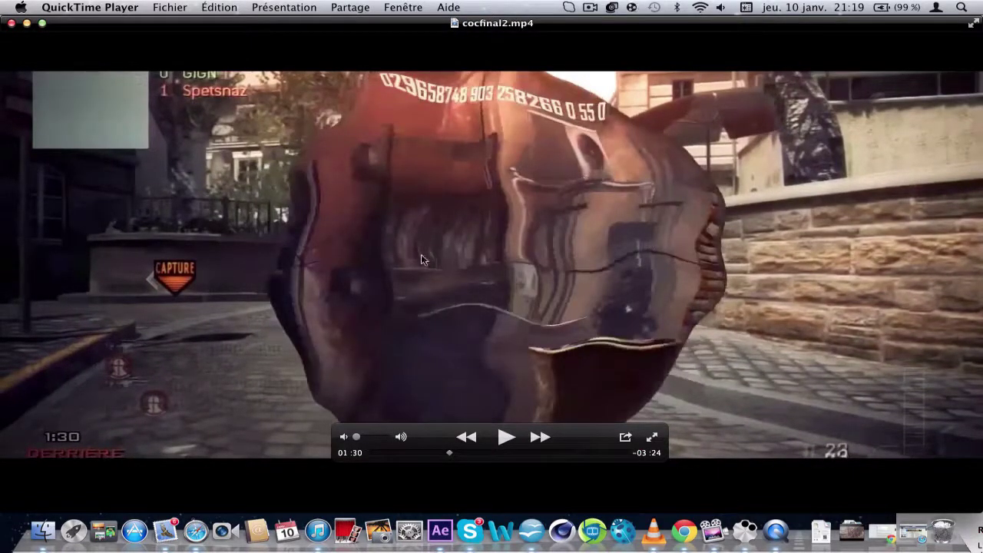
click(507, 437)
click(506, 437)
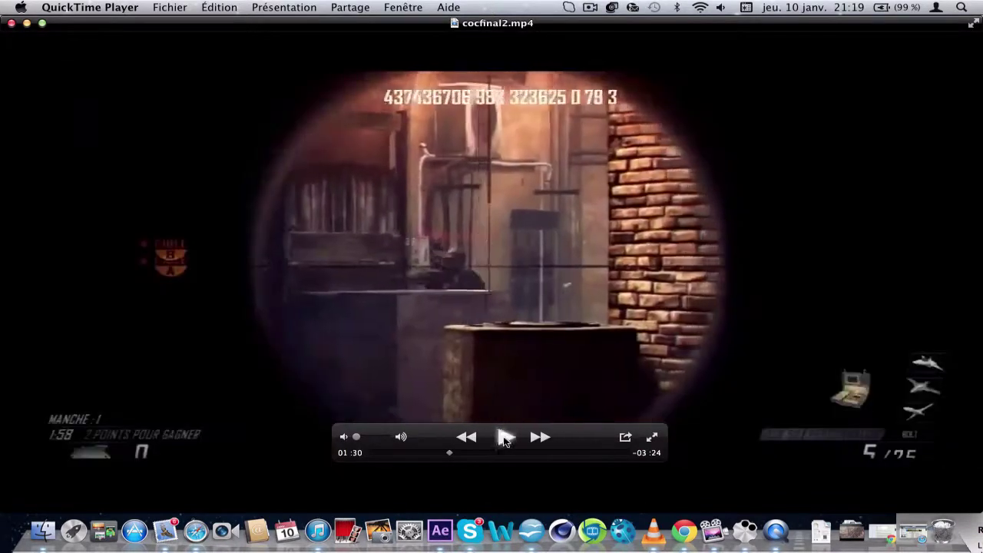
click(506, 437)
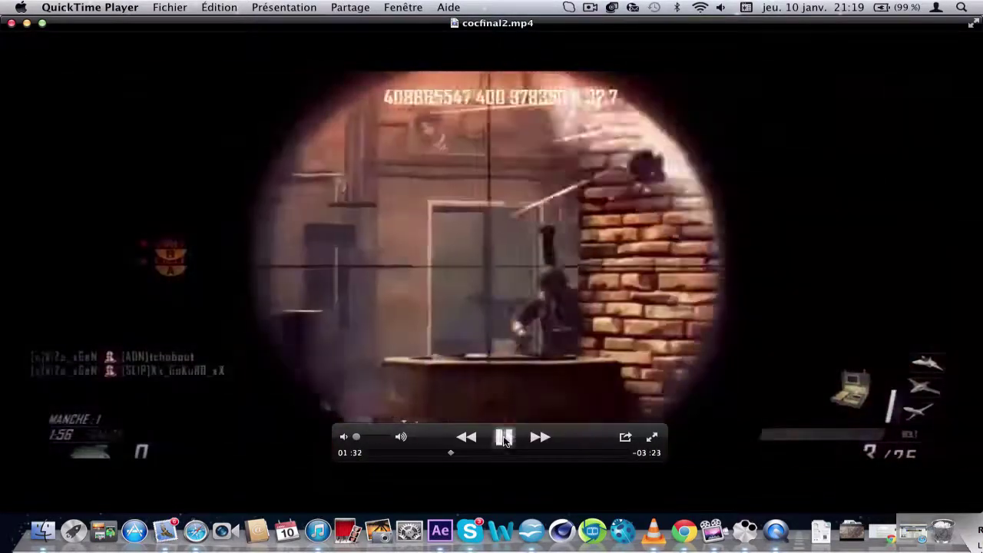
click(505, 437)
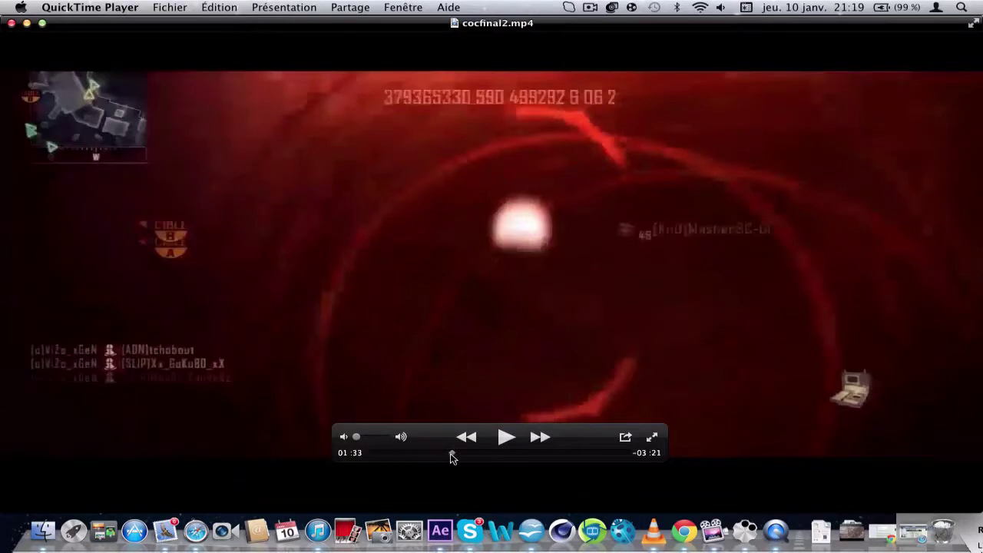
Scrub back before the transition, replay it to 01:31, and minimise QuickTime Player.
drag(451, 454, 455, 455)
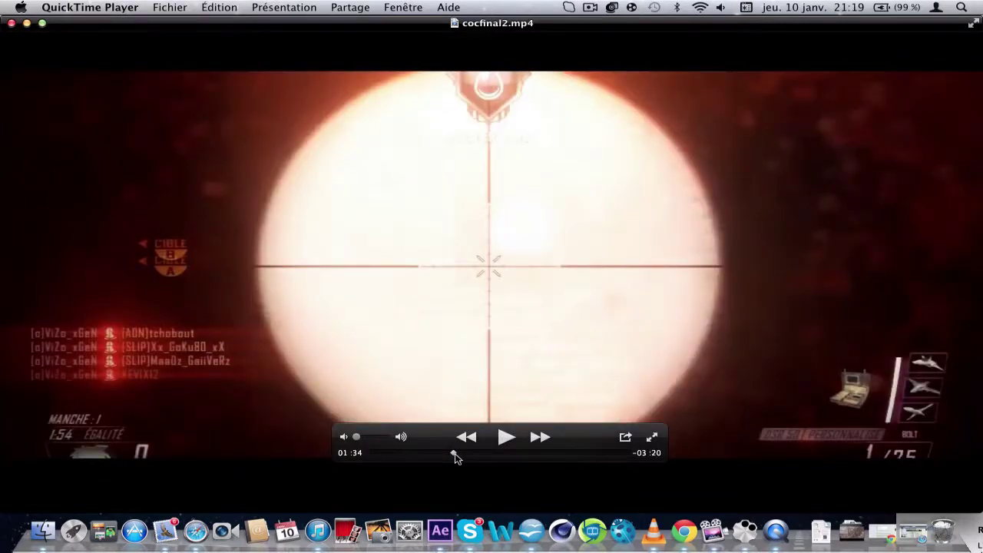
drag(454, 453, 450, 458)
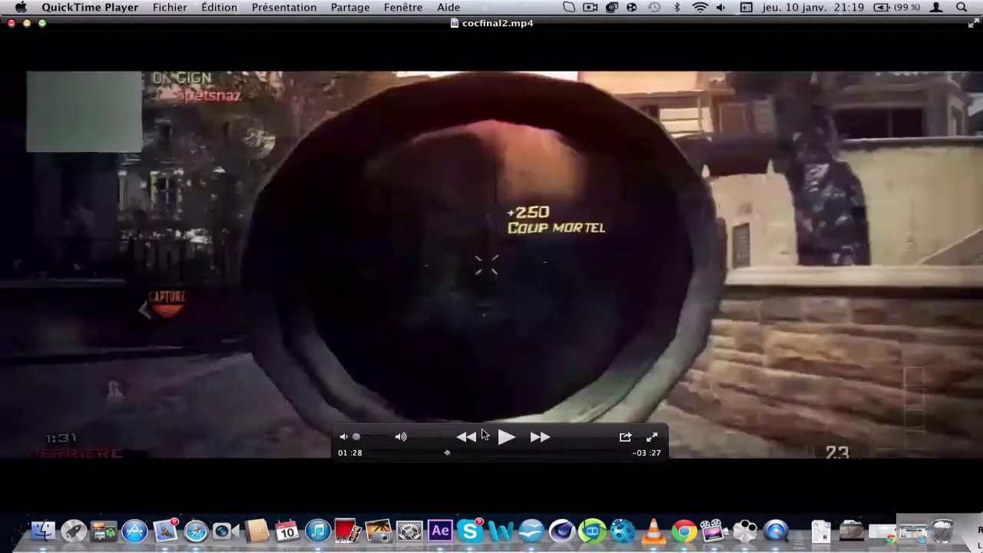
click(502, 436)
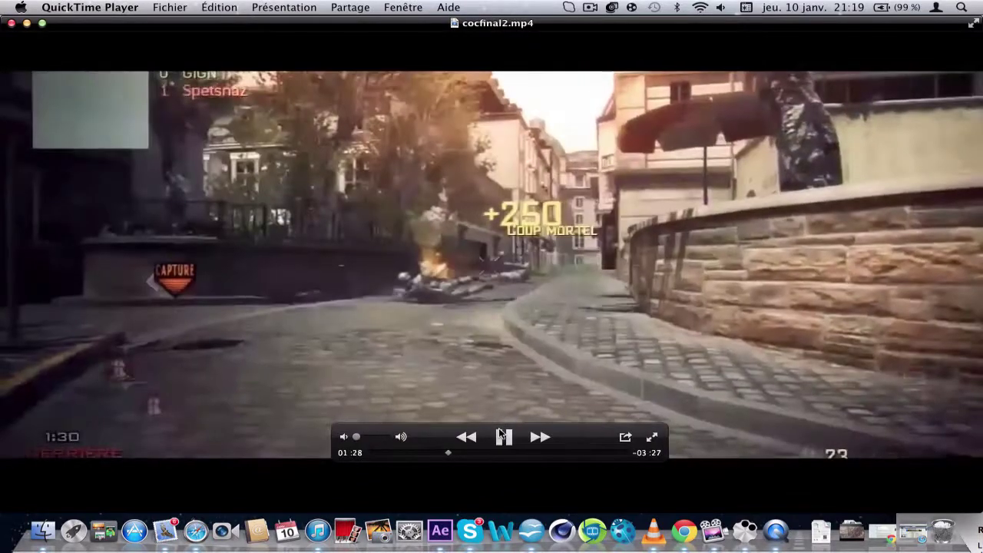
click(501, 435)
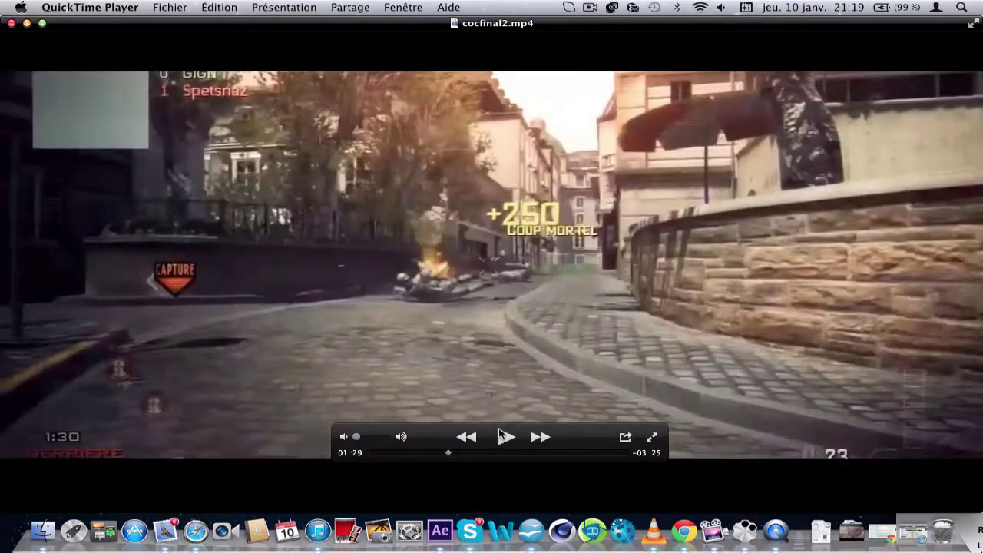
click(507, 435)
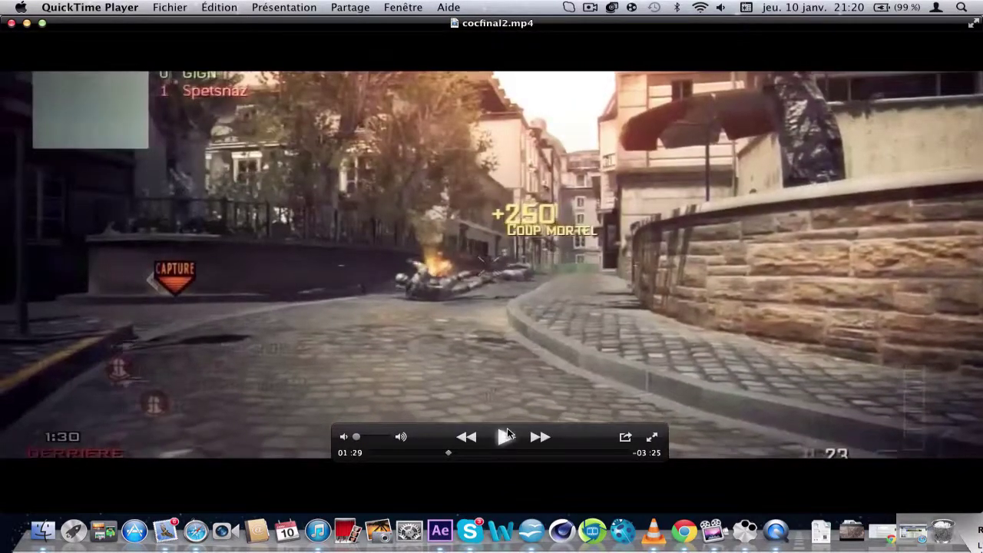
click(507, 434)
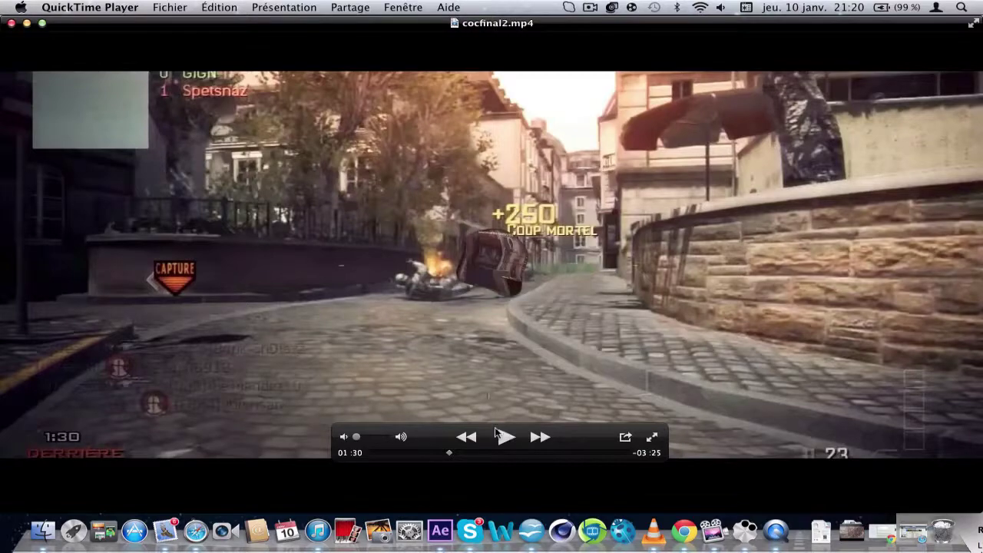
click(501, 436)
click(503, 437)
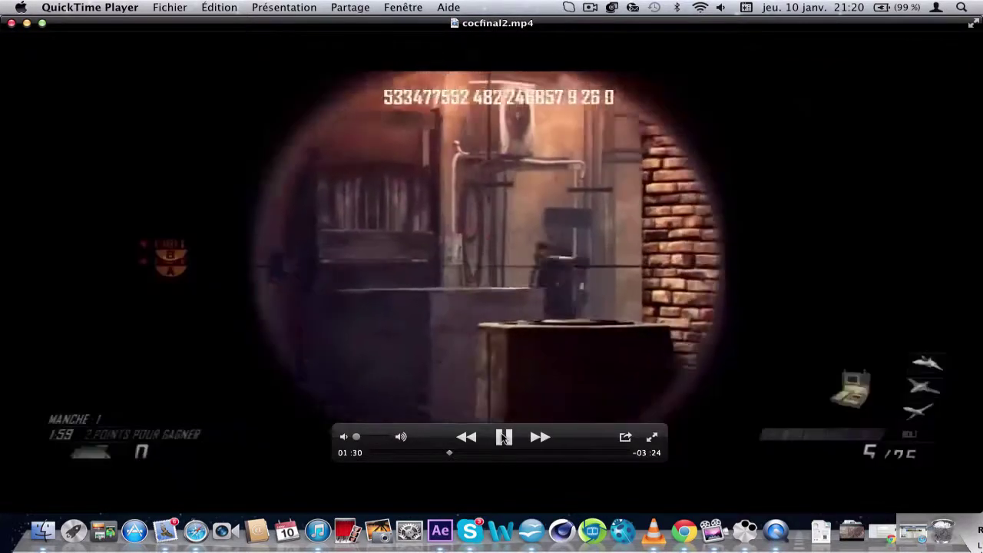
click(503, 436)
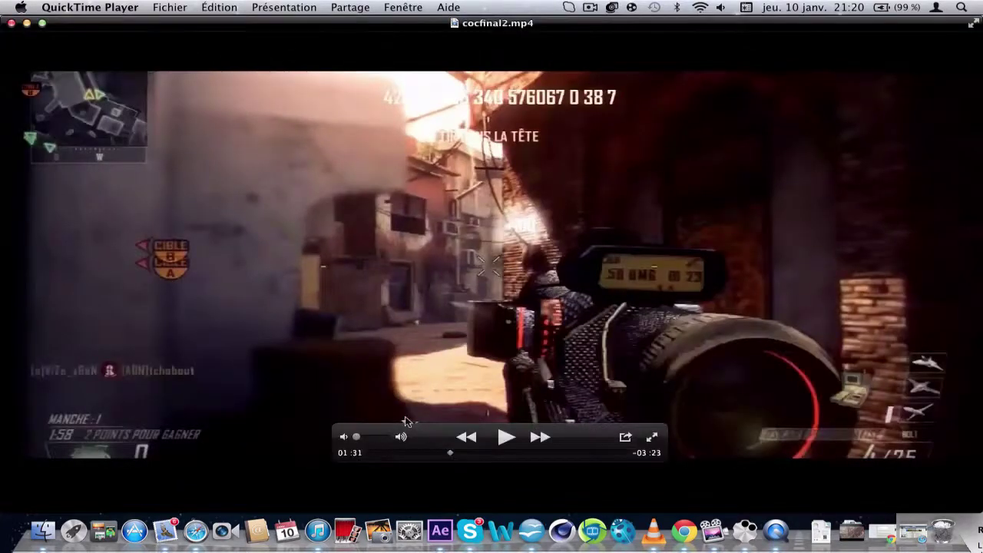
click(26, 24)
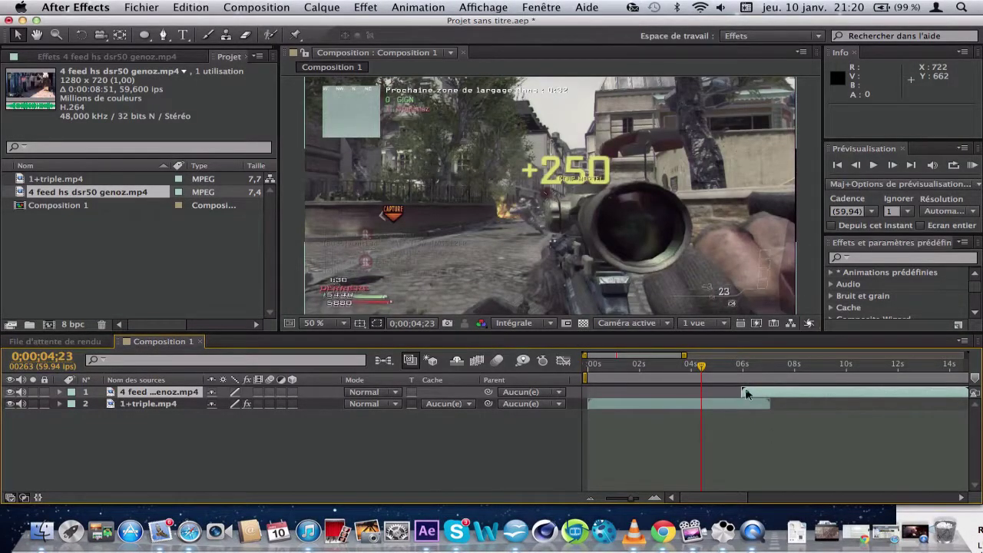
Zoom in on the clip overlap, show Twixtor Pro on 1+triple.mp4, and check frames 04;23–04;24.
click(713, 406)
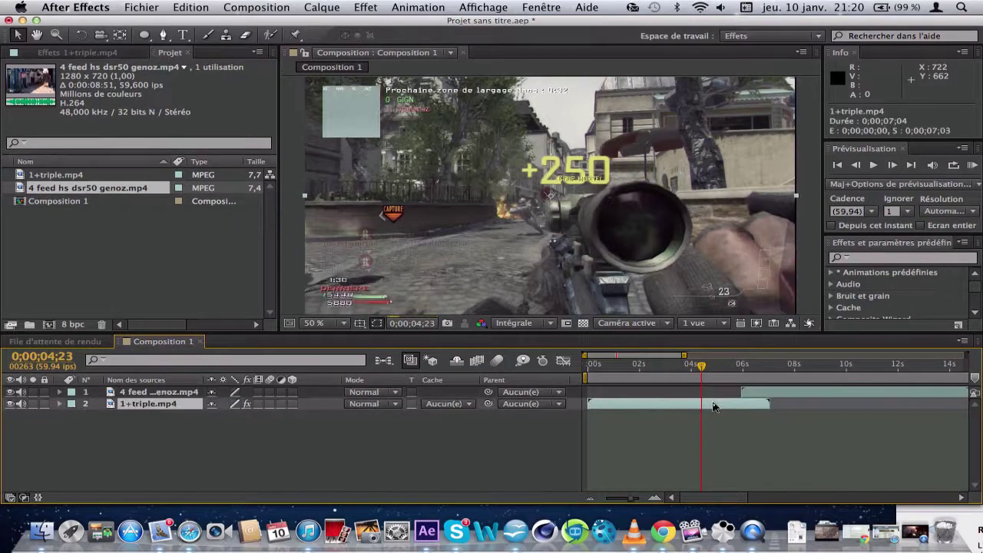
click(673, 364)
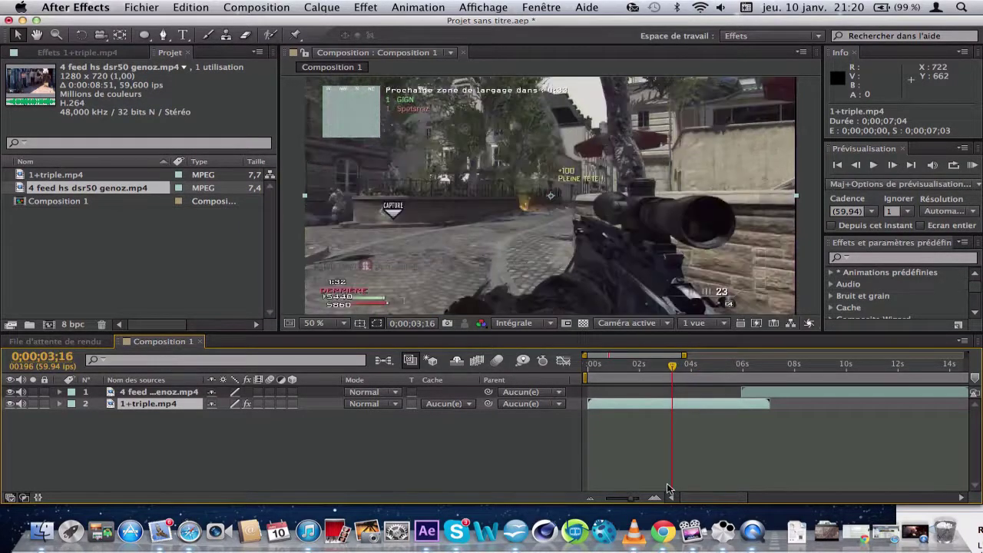
click(656, 498)
click(657, 498)
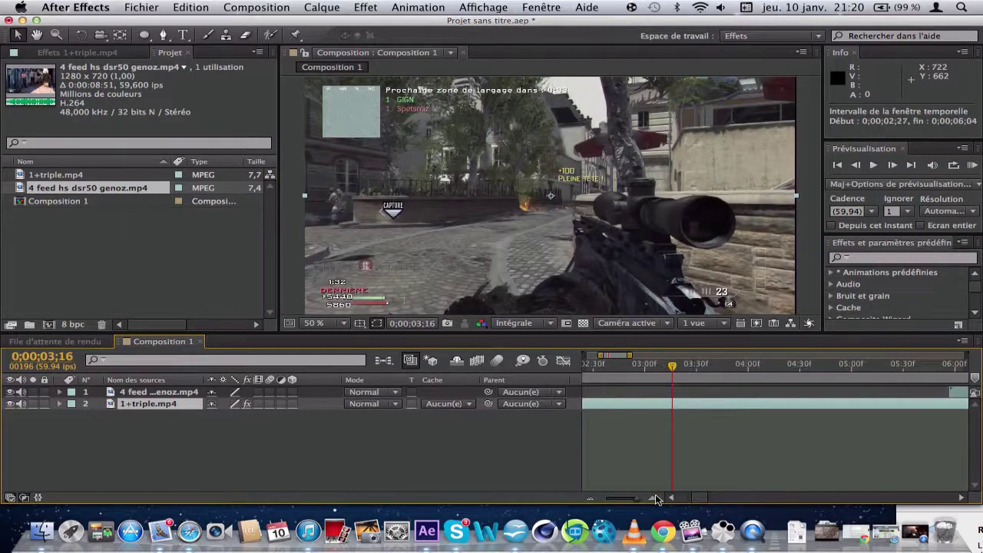
key(e)
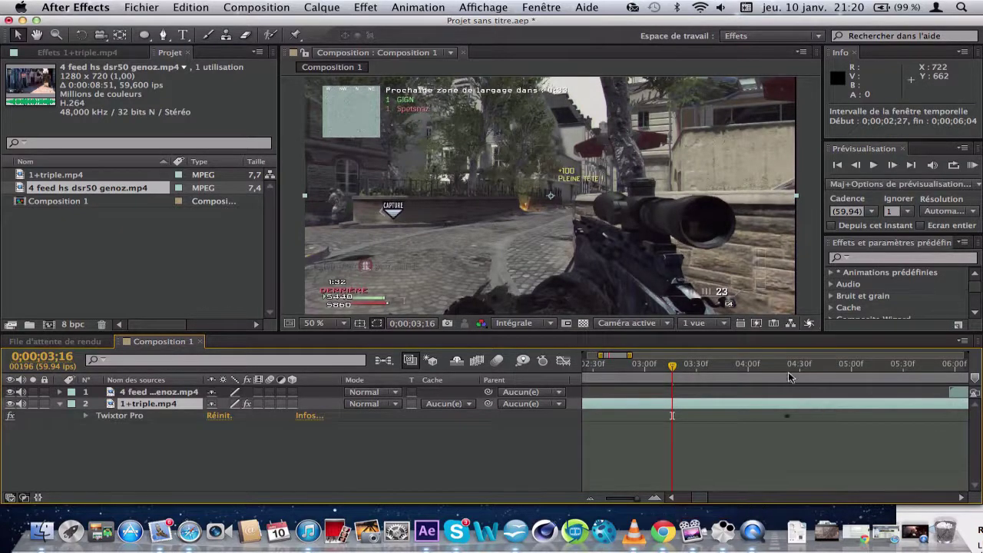
click(791, 376)
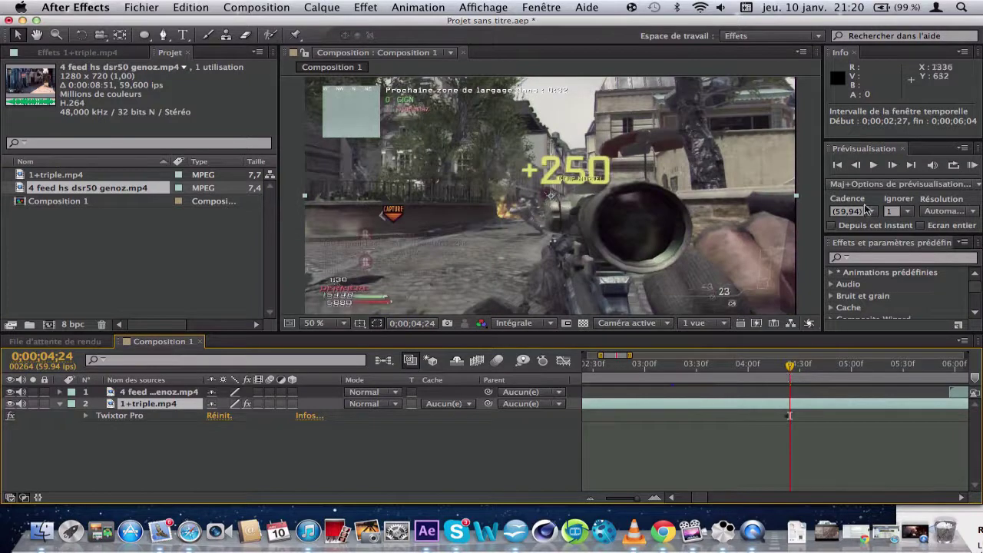
click(857, 165)
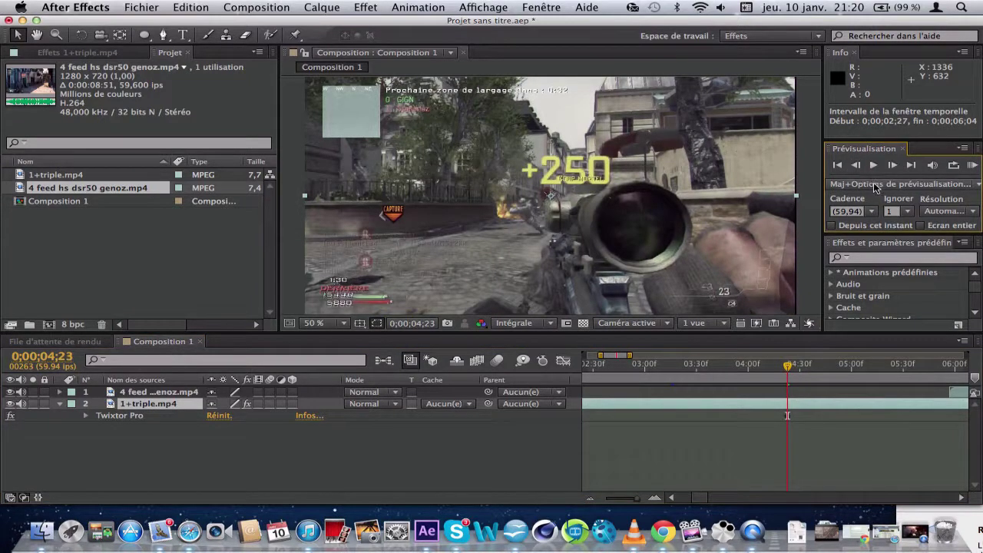
click(890, 167)
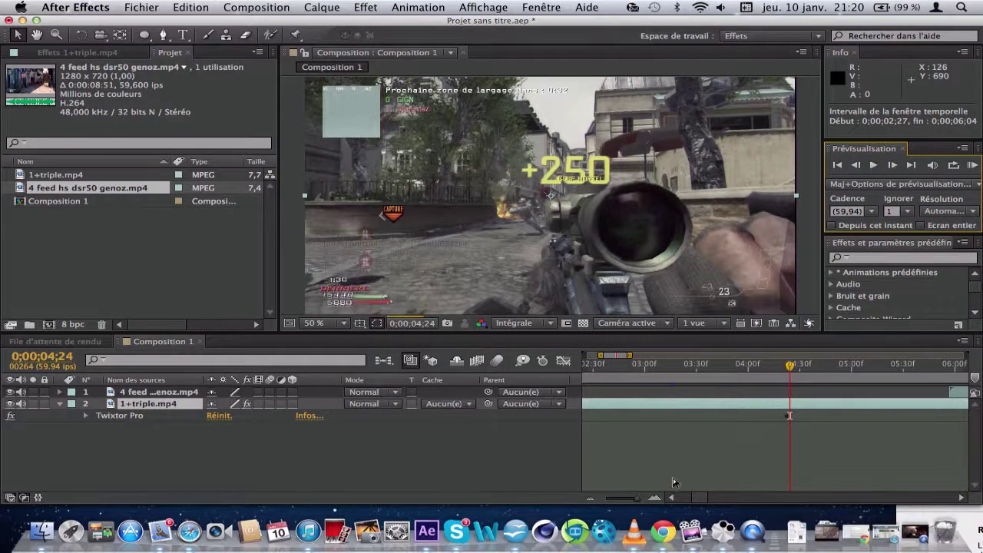
Scrub the current time between 0;00;04;23 and 0;00;05;26 to locate the scope shot.
drag(694, 496, 706, 498)
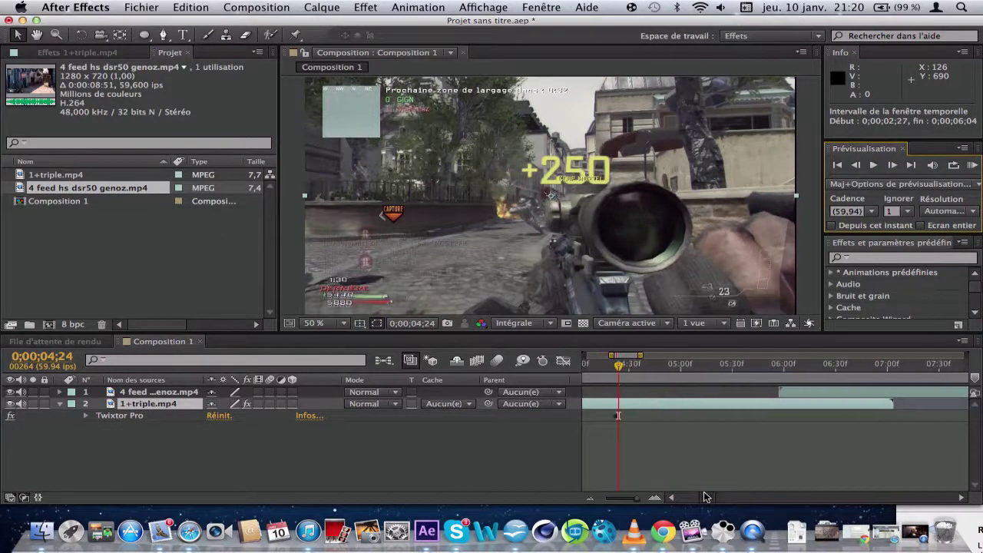
drag(640, 358, 651, 356)
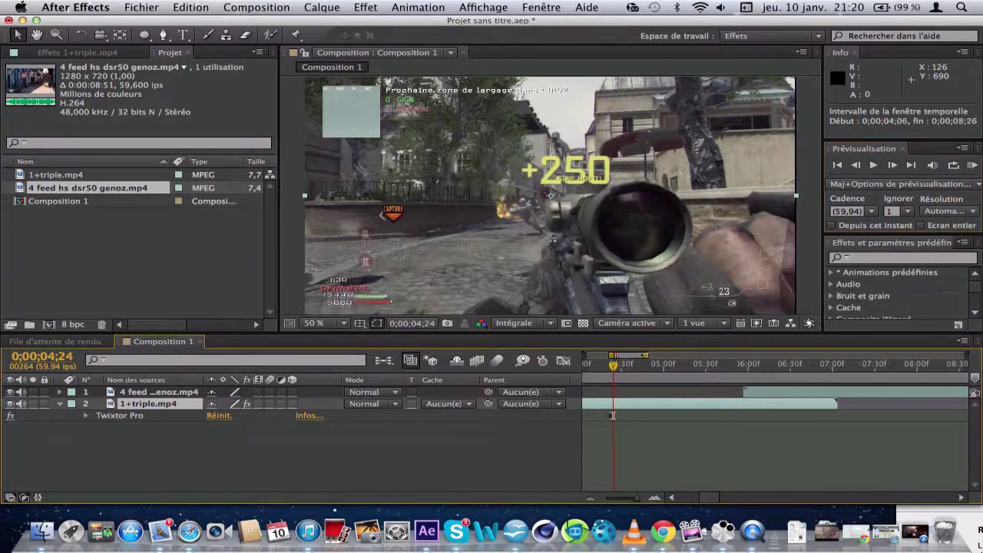
click(665, 366)
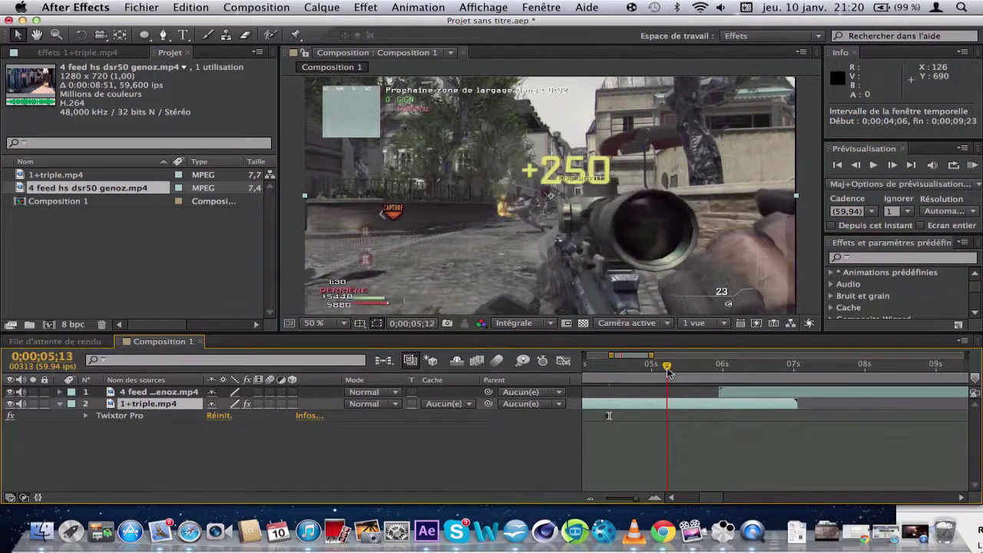
drag(665, 369, 608, 376)
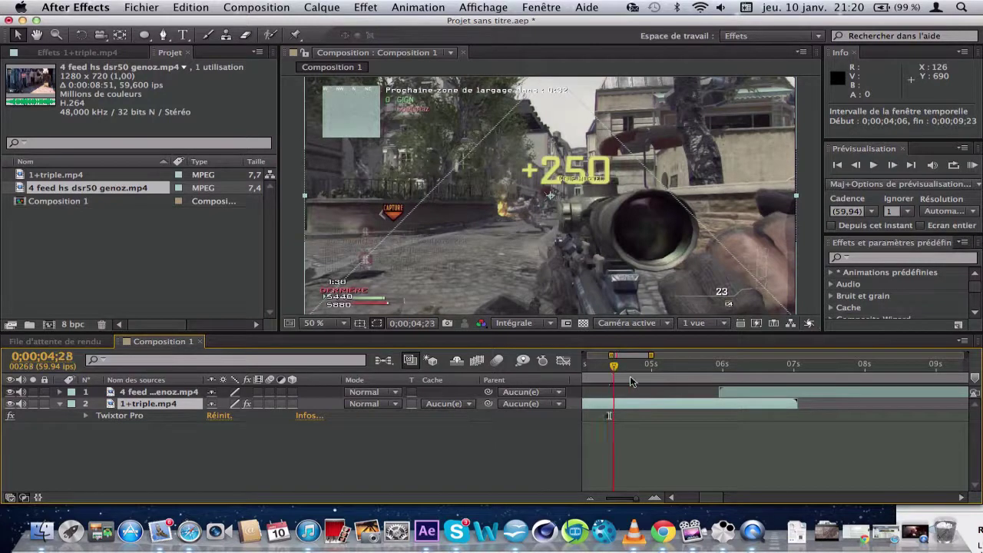
click(666, 379)
drag(666, 378, 683, 379)
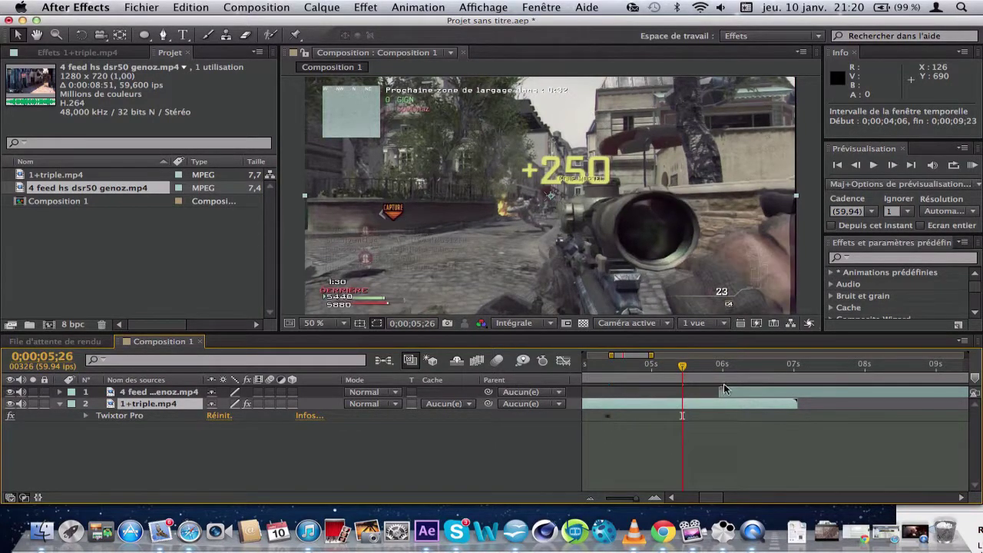
Slide the 4 feed hs dsr50 genoz.mp4 clip earlier to its scope shot, then refine by one frame.
drag(749, 395, 611, 398)
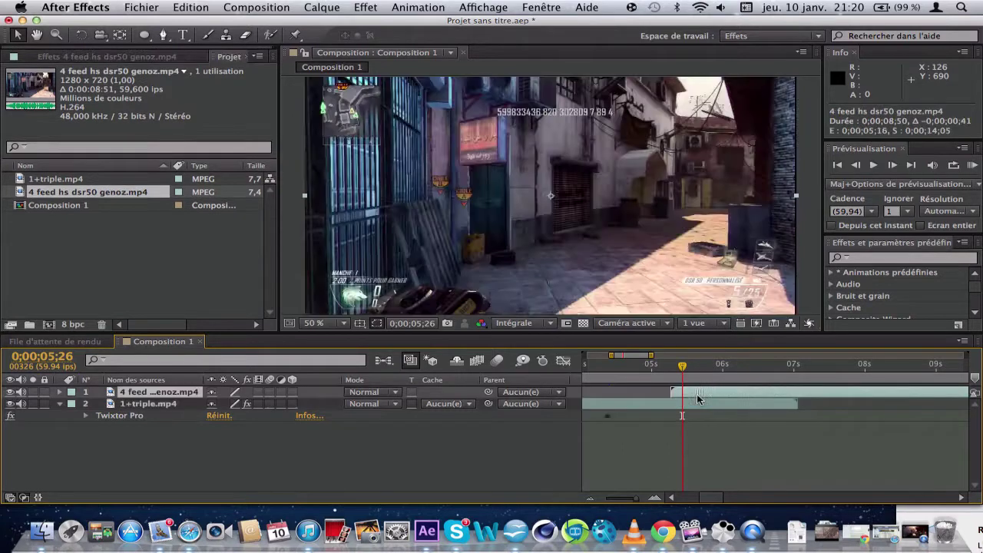
drag(795, 398, 707, 405)
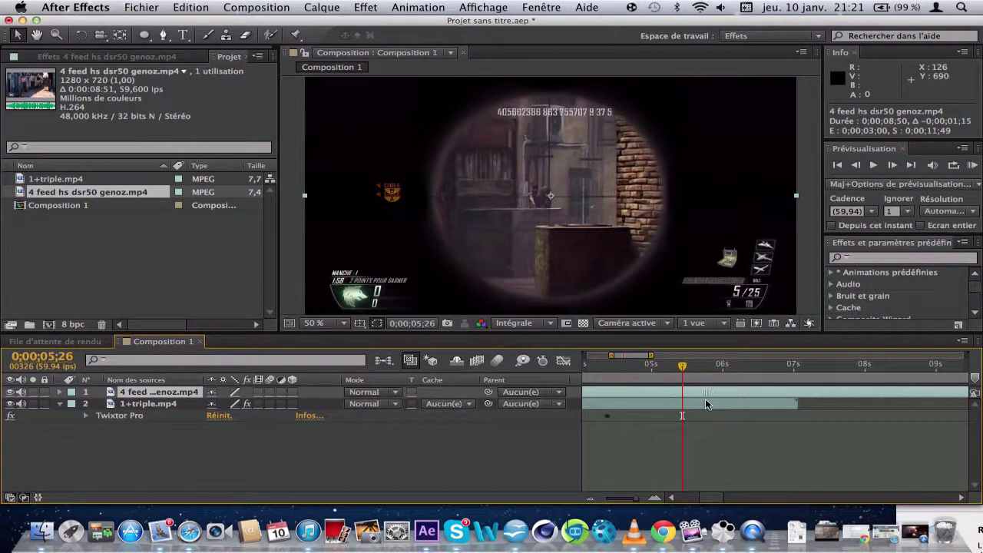
drag(705, 404, 695, 405)
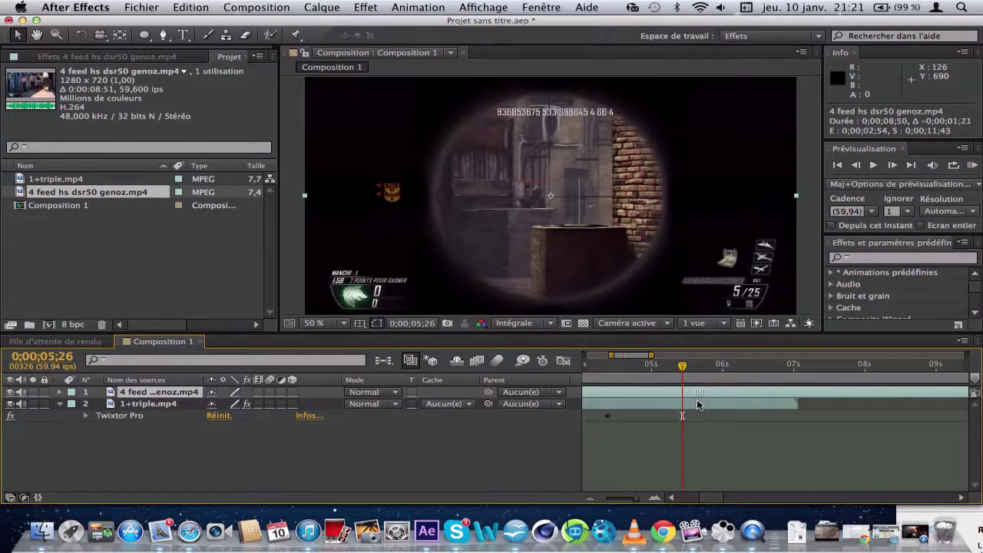
click(653, 499)
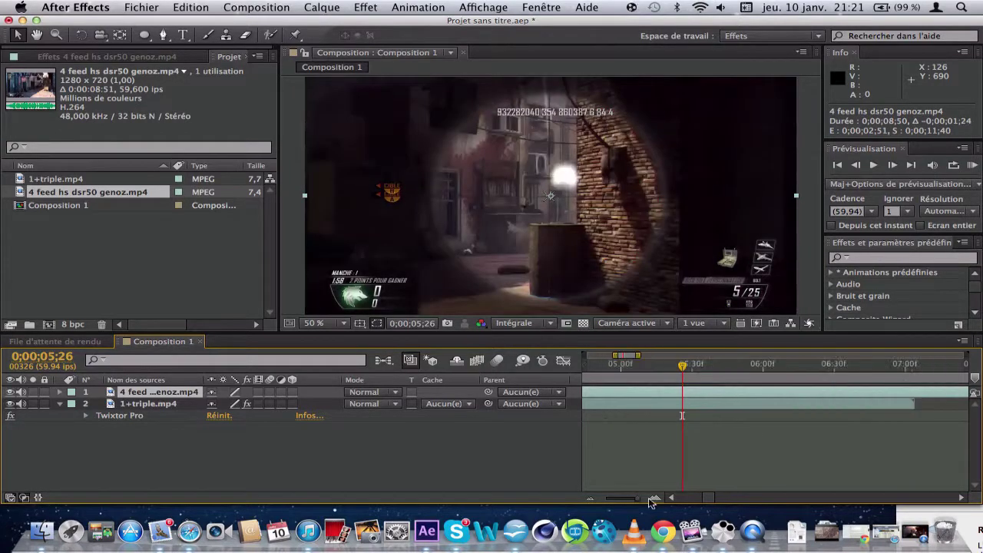
click(653, 499)
click(652, 499)
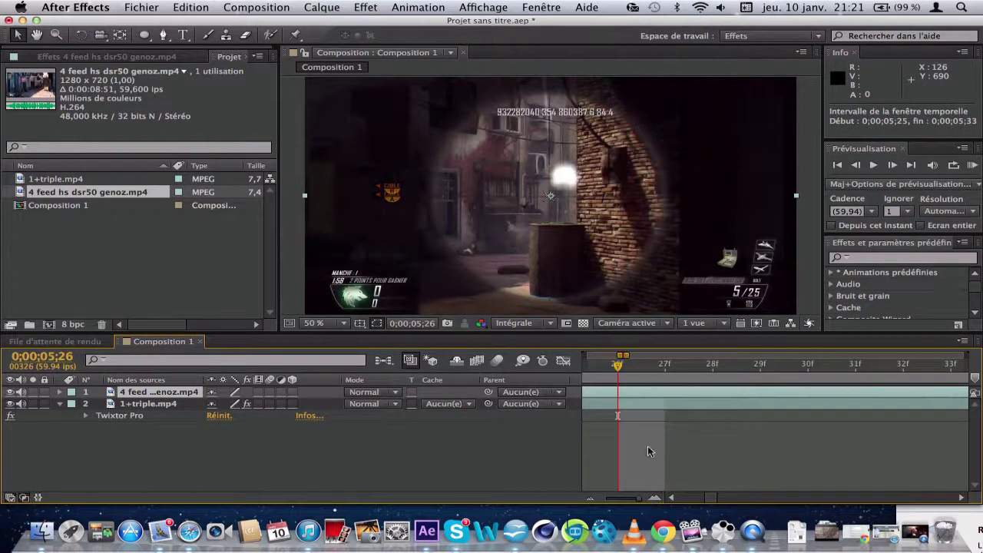
mouse_move(636, 400)
mouse_down()
mouse_move(685, 393)
mouse_move(653, 394)
mouse_up()
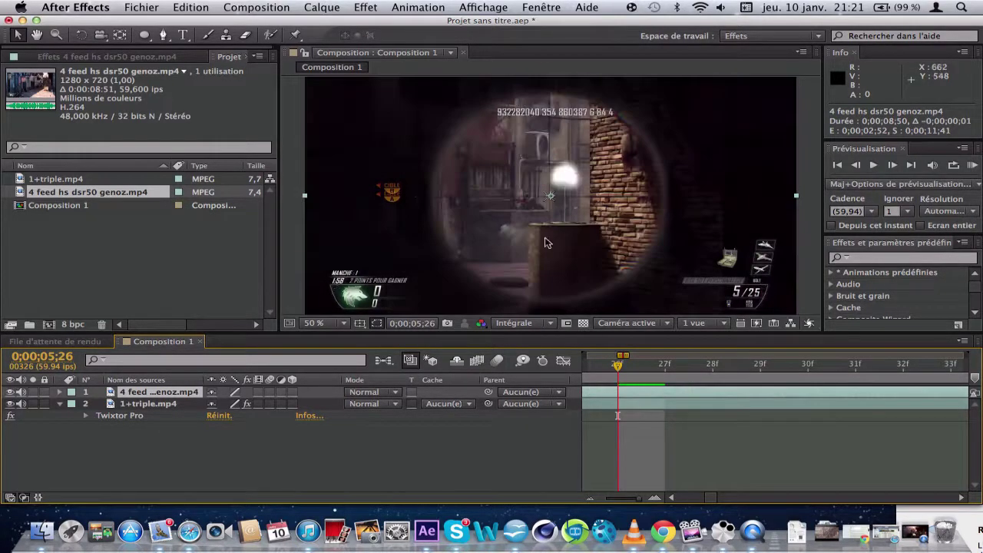
Add a layer marker at 0;00;05;26 on the 4 feed clip and step back to 0;00;05;25.
click(321, 7)
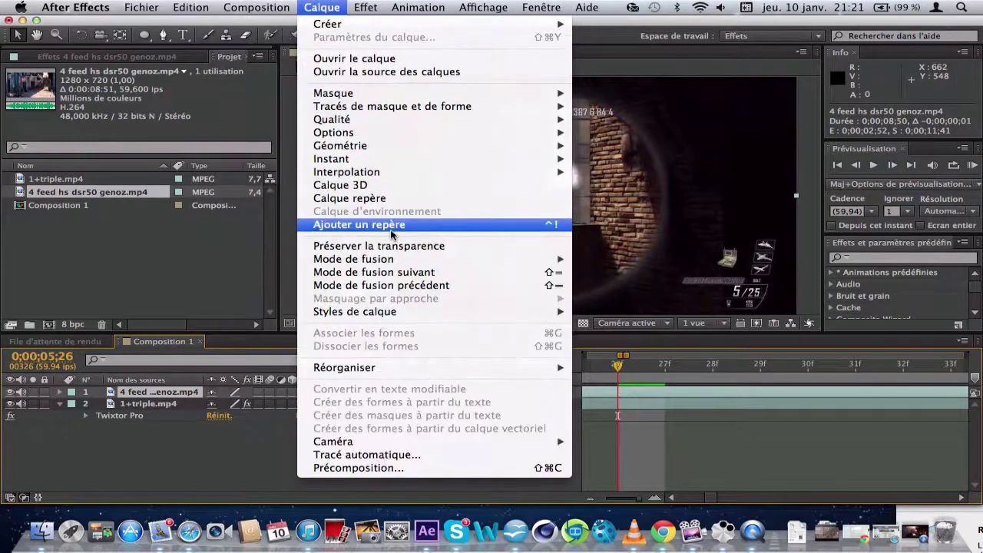
click(391, 226)
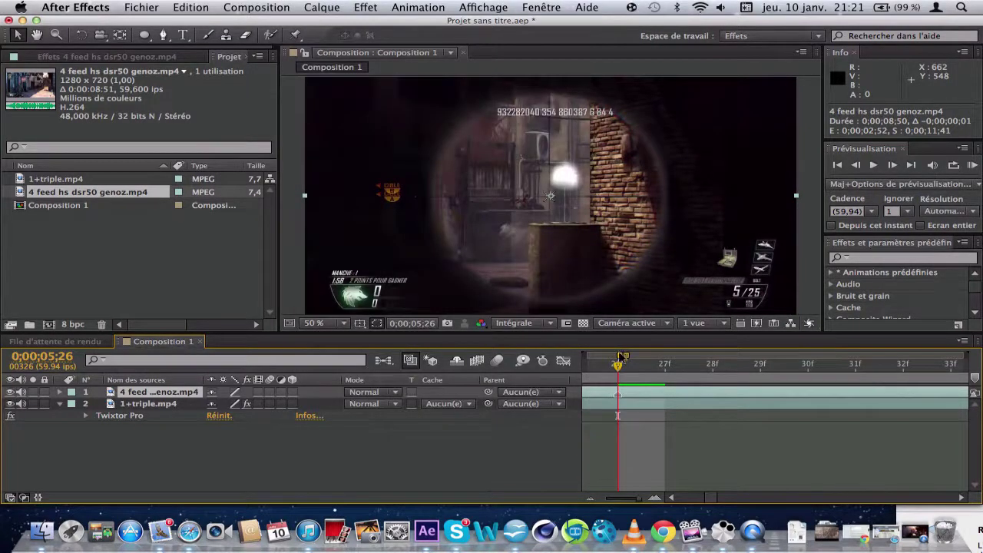
mouse_move(619, 355)
mouse_down()
mouse_move(607, 355)
mouse_move(626, 358)
mouse_up()
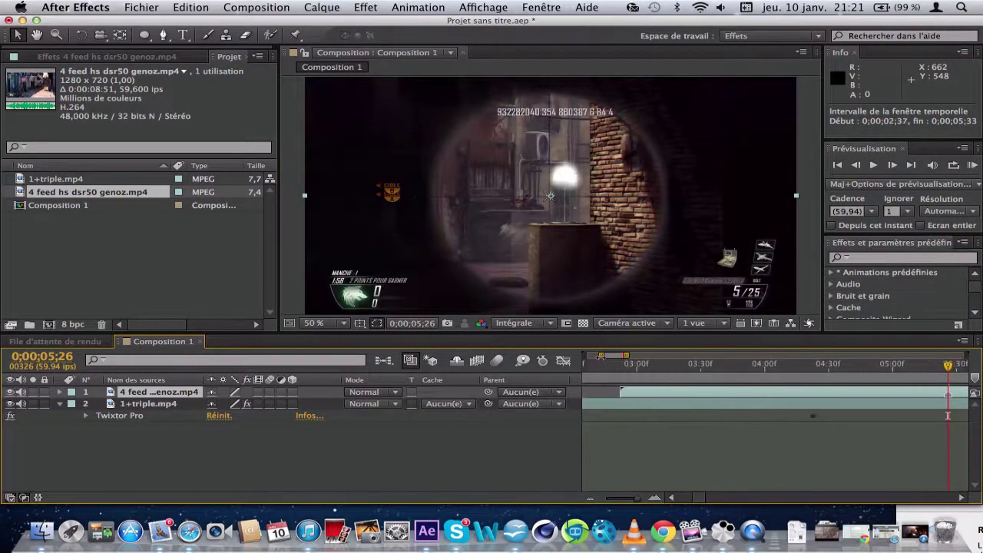
drag(627, 356, 651, 356)
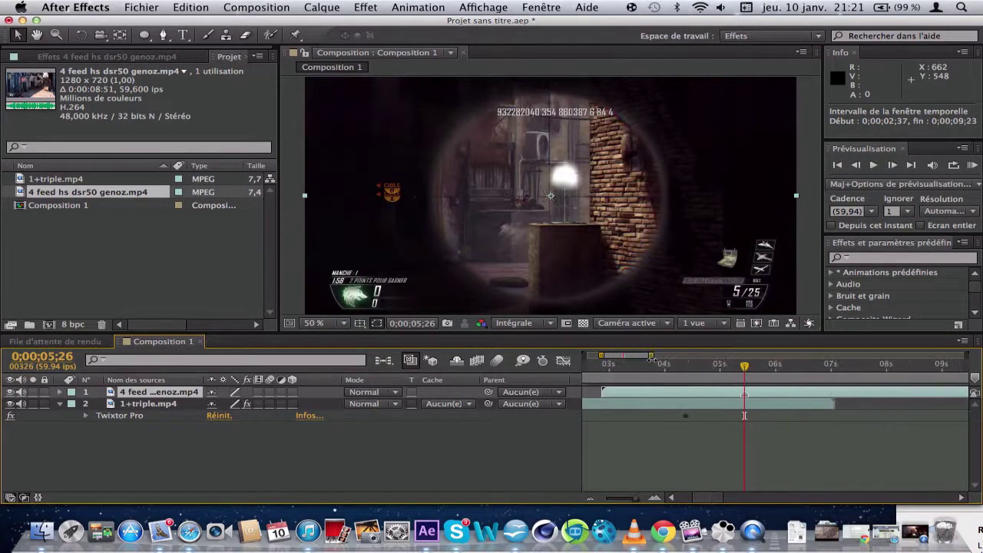
click(657, 498)
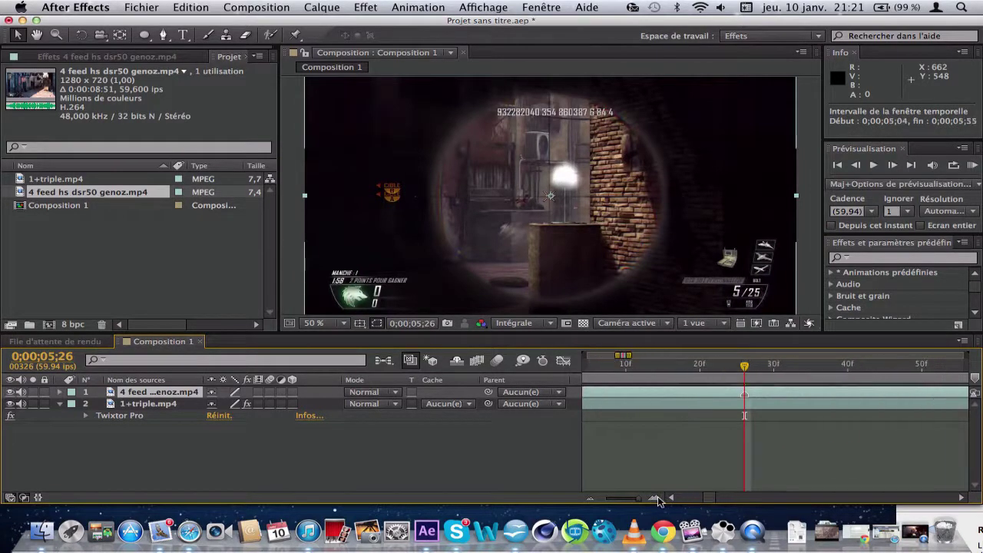
click(860, 163)
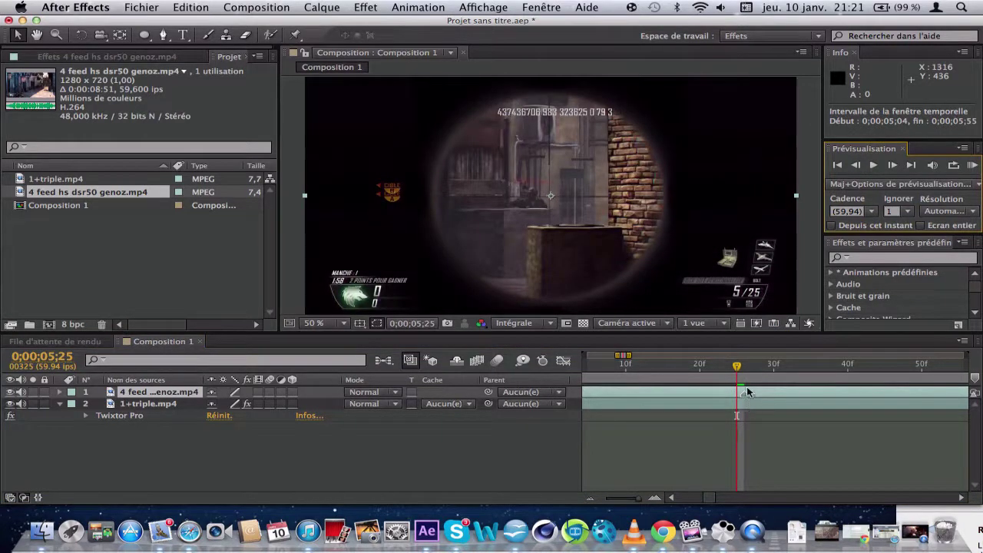
Split the 4 feed clip at 0;00;05;25 and delete the split-off second piece.
key(ctrl+shift+d)
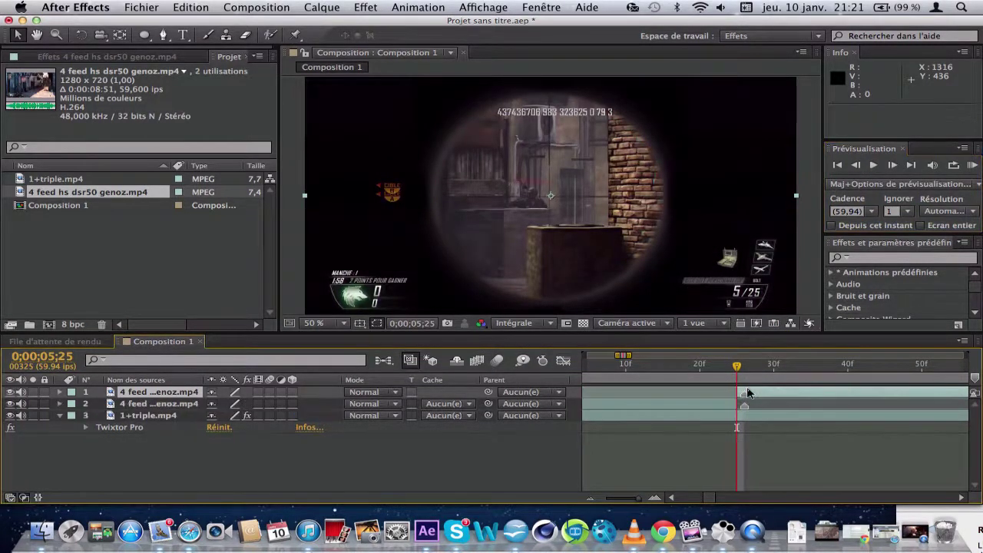
click(715, 405)
key(Delete)
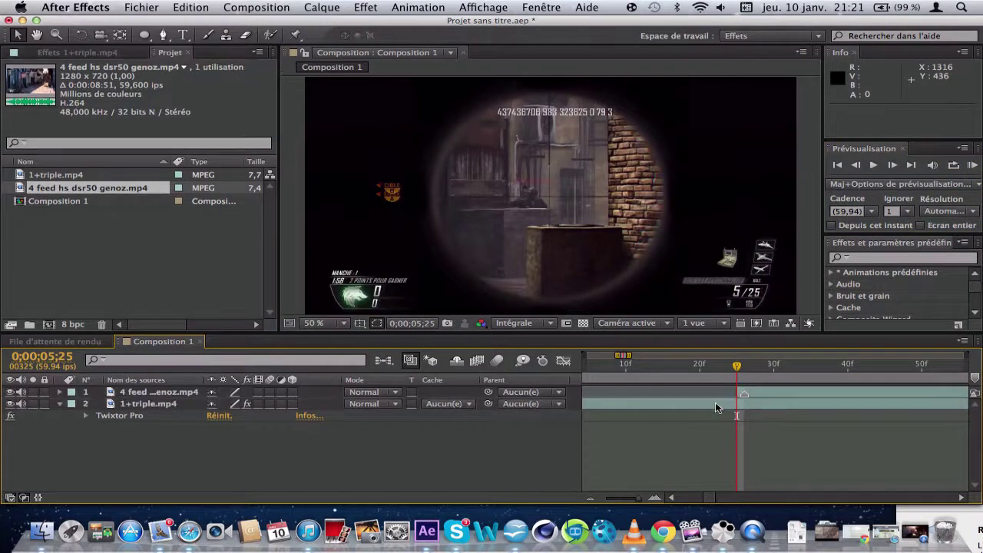
click(60, 404)
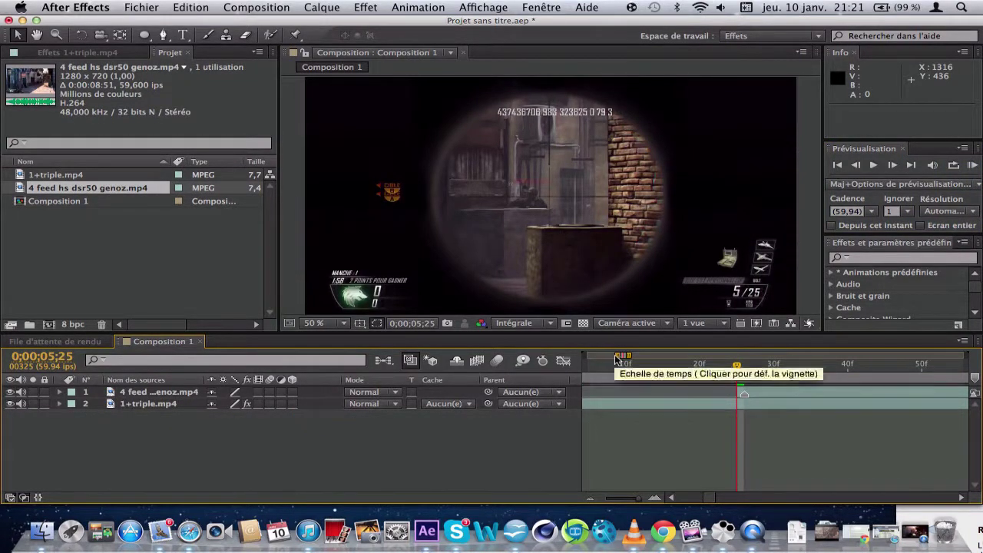
click(759, 394)
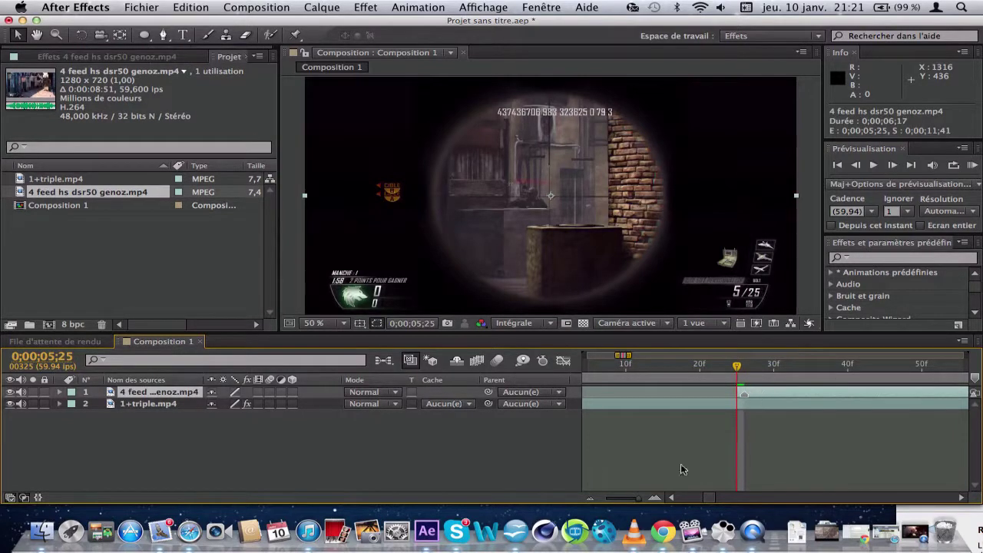
click(654, 498)
click(654, 498)
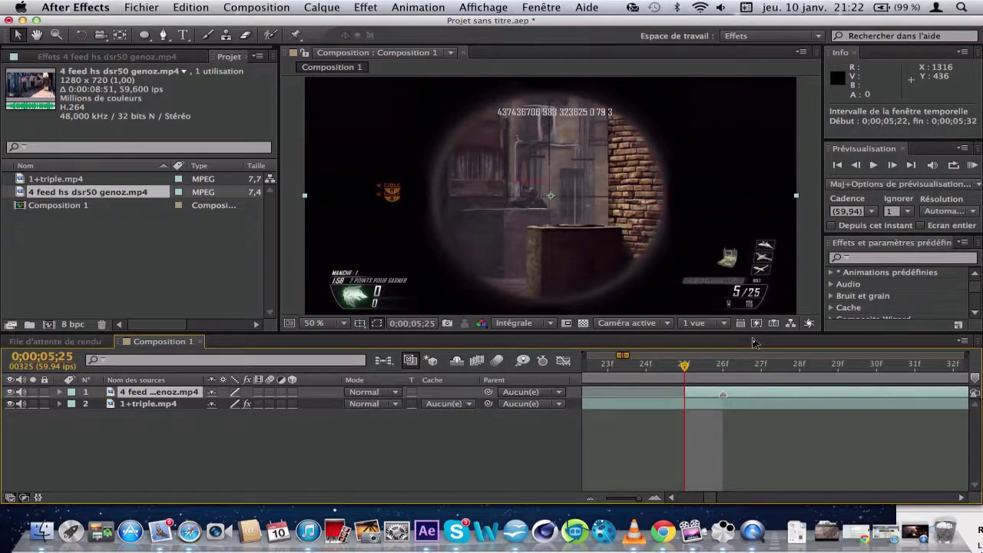
Duplicate the 4 feed layer and freeze the top copy on its current frame.
key(super+d)
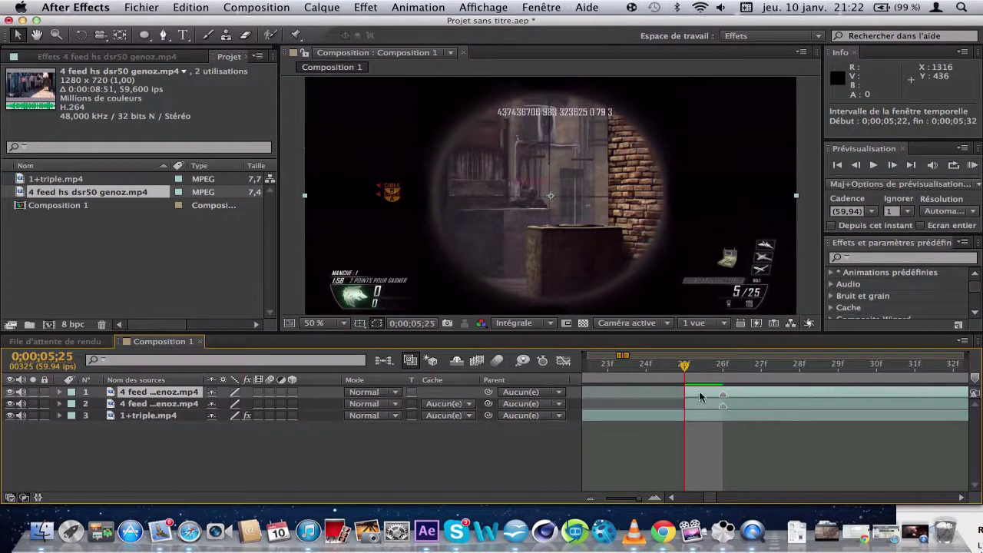
right_click(700, 395)
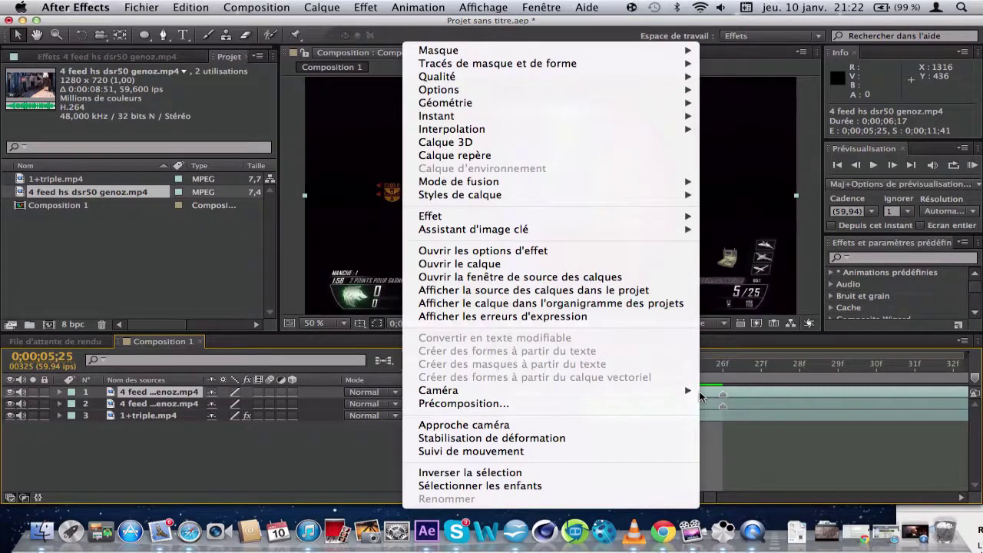
mouse_move(626, 119)
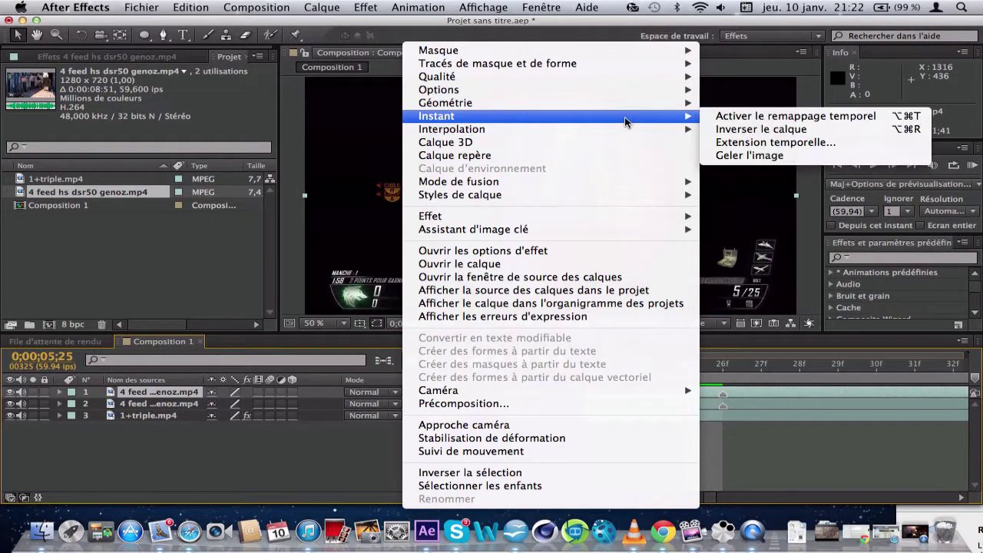
click(747, 156)
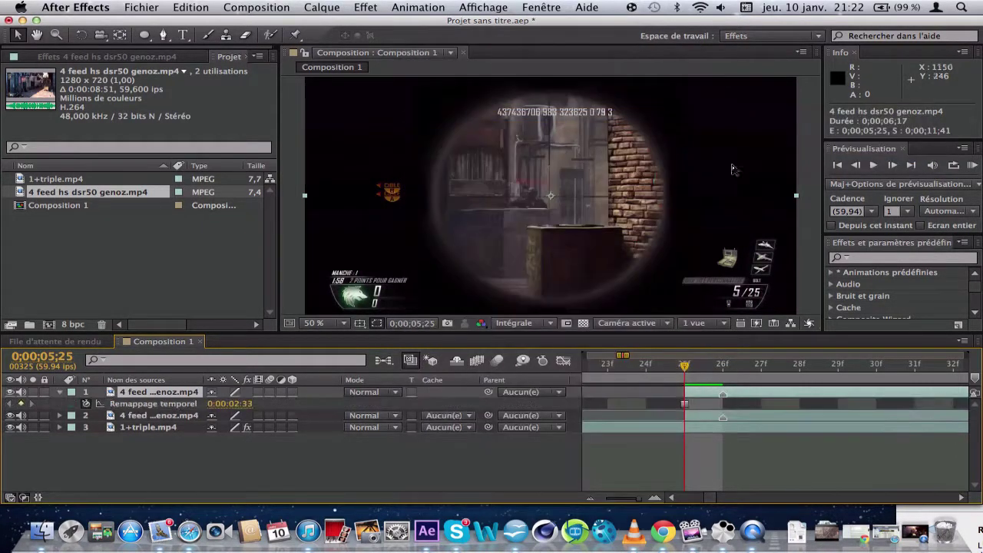
click(256, 7)
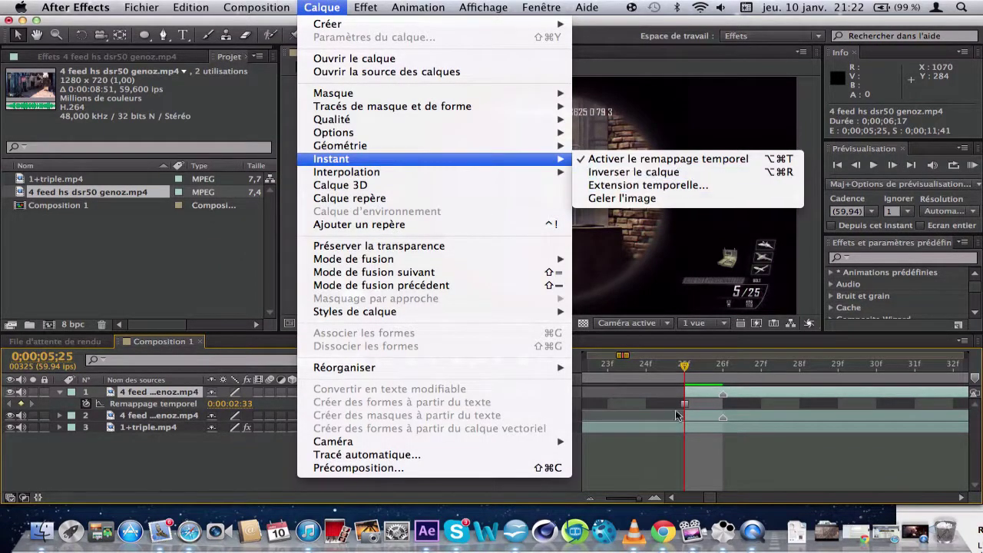
click(695, 459)
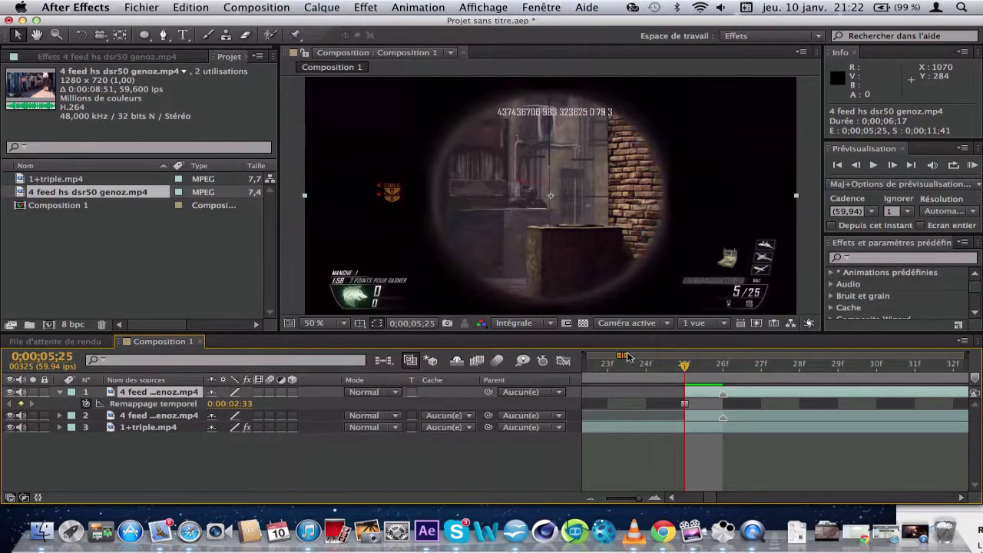
Preview the freeze around the cut, playing from 0;00;05;24.
drag(626, 354, 638, 354)
key(space)
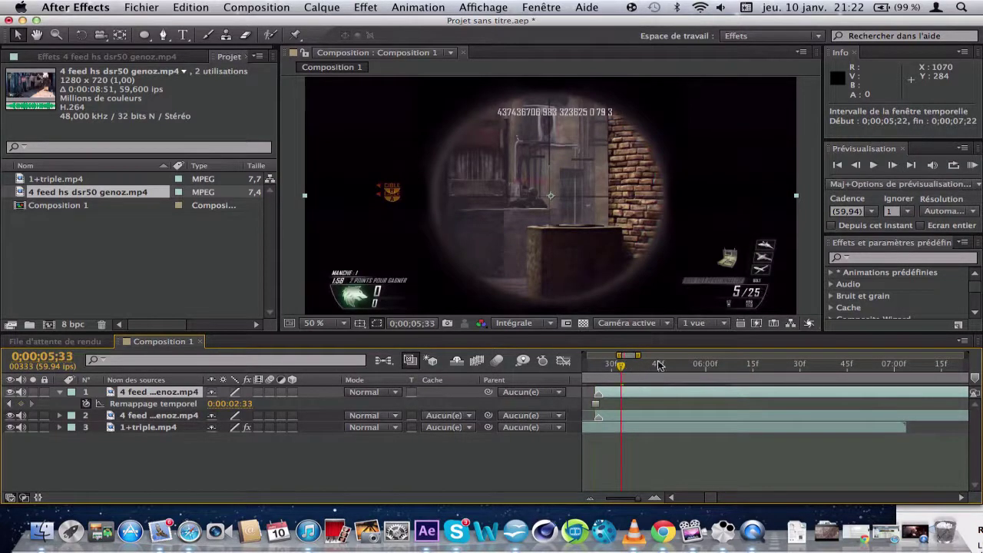
drag(626, 354, 612, 355)
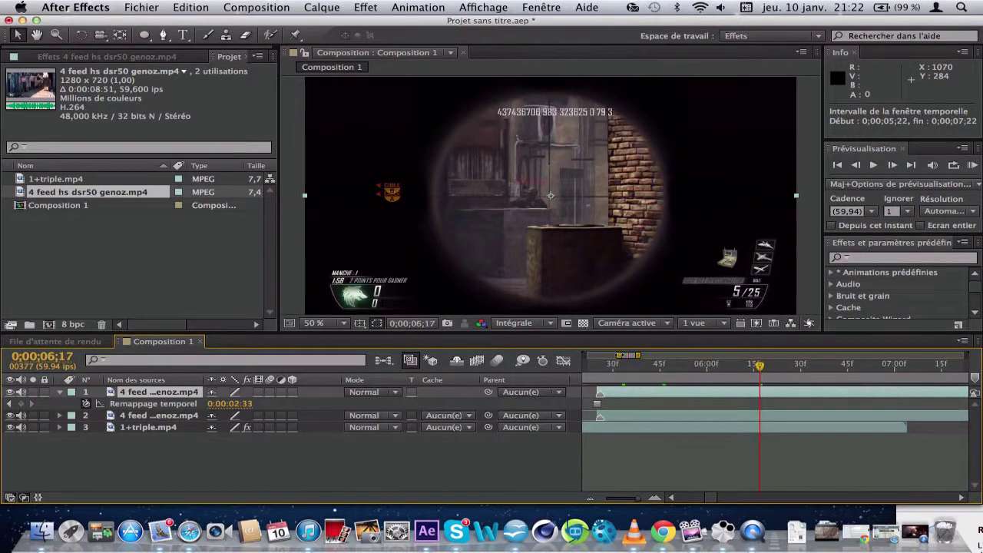
click(662, 364)
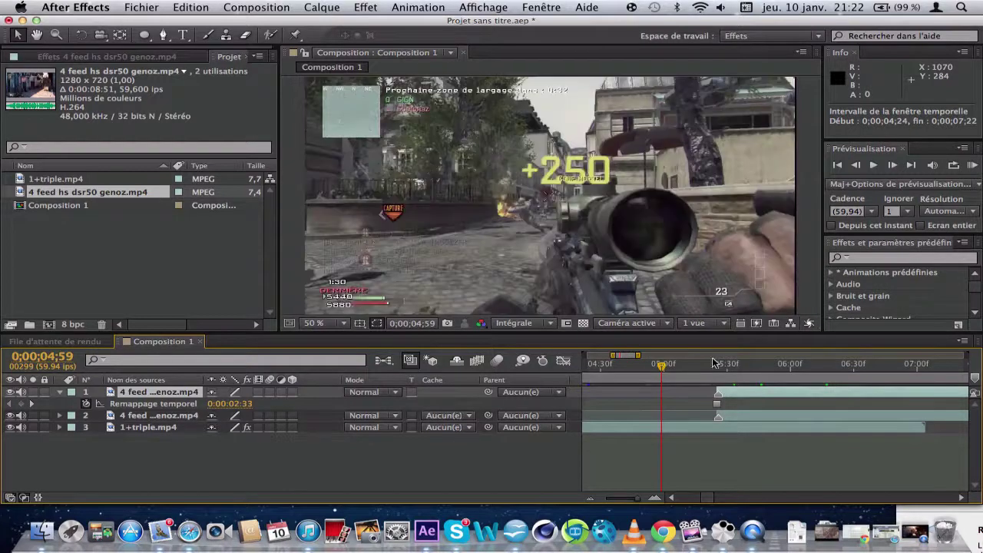
click(715, 365)
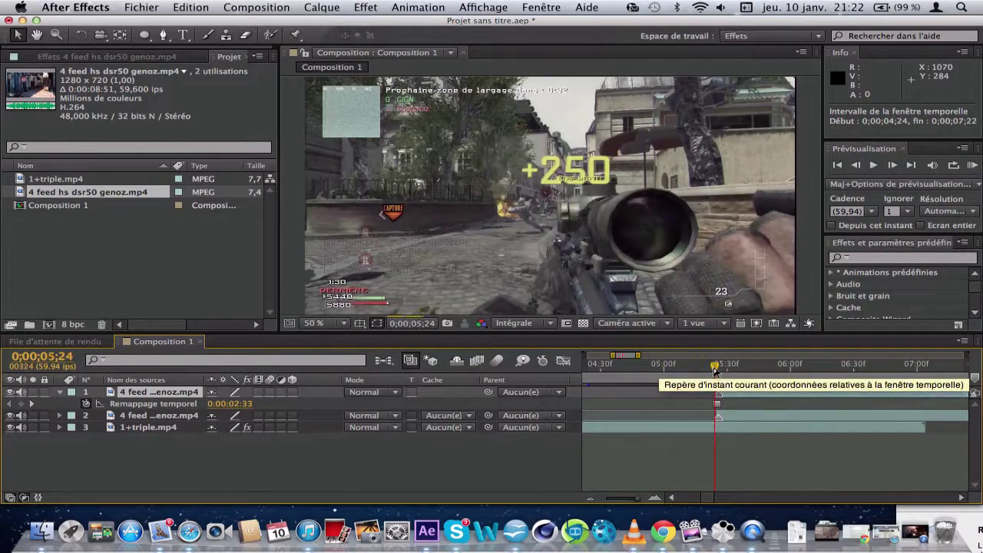
key(h)
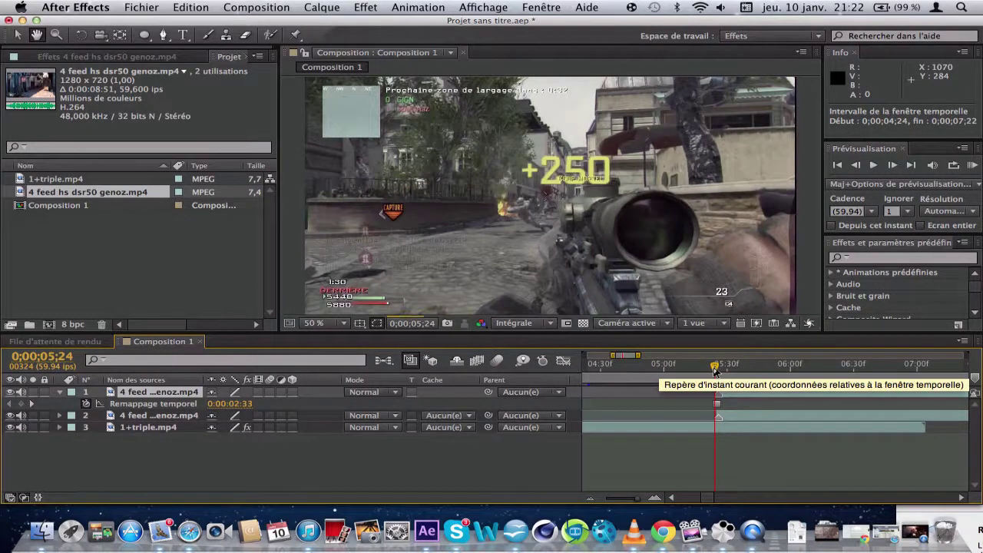
key(space)
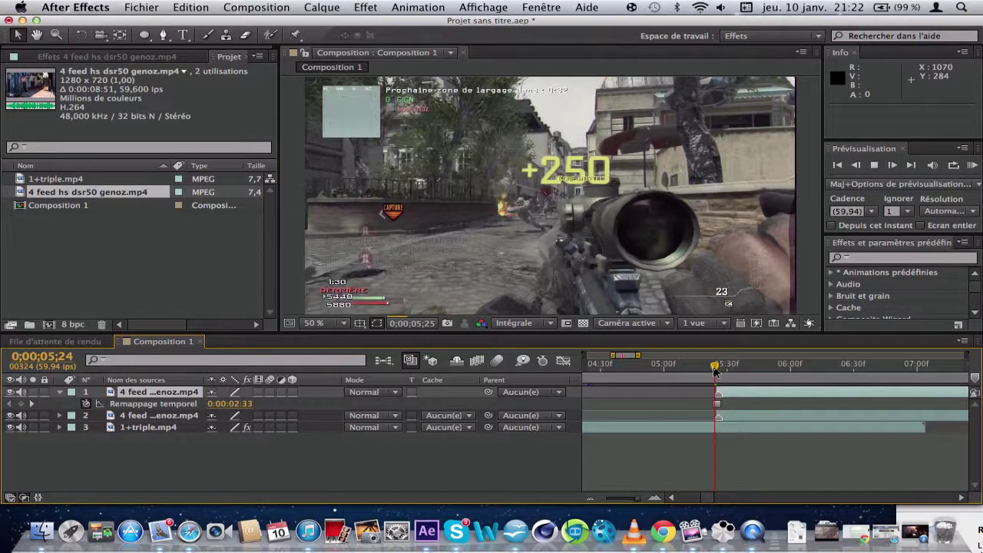
key(space)
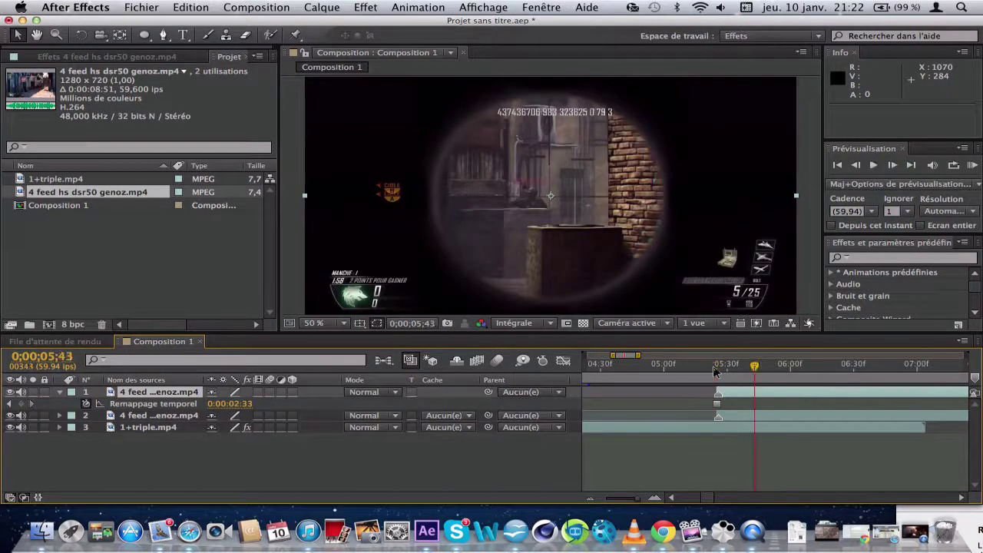
drag(639, 498, 651, 498)
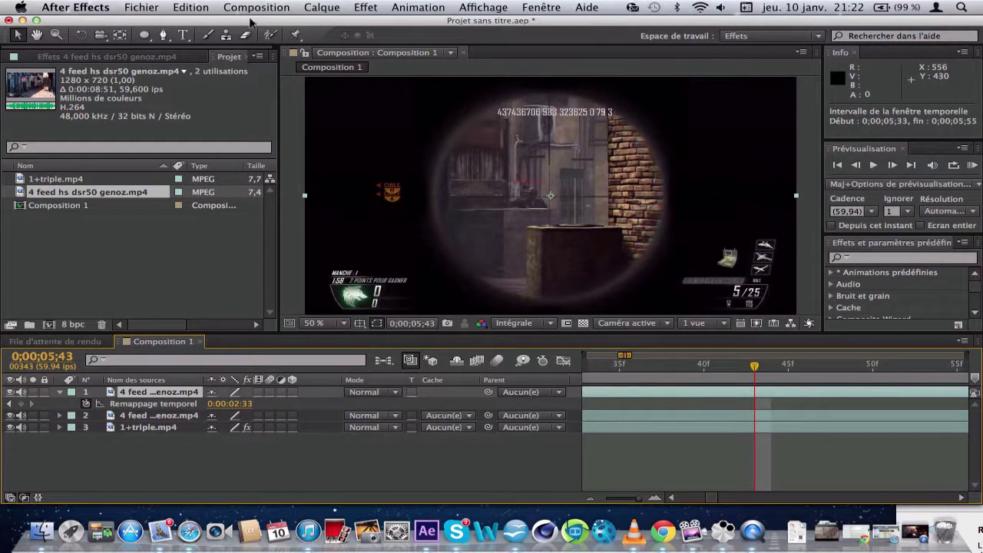
Look through the shape tool flyout for the ellipse option.
click(144, 36)
click(145, 37)
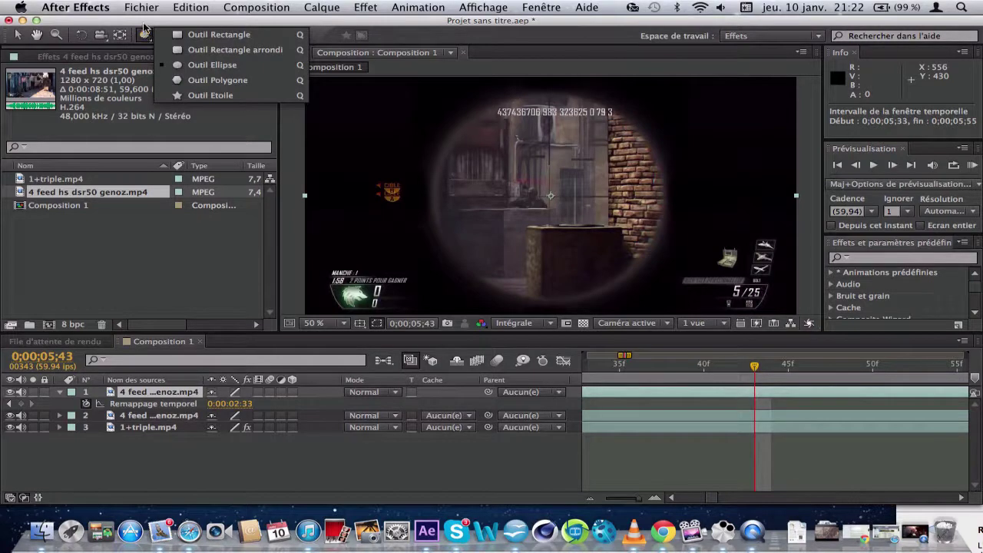
click(141, 7)
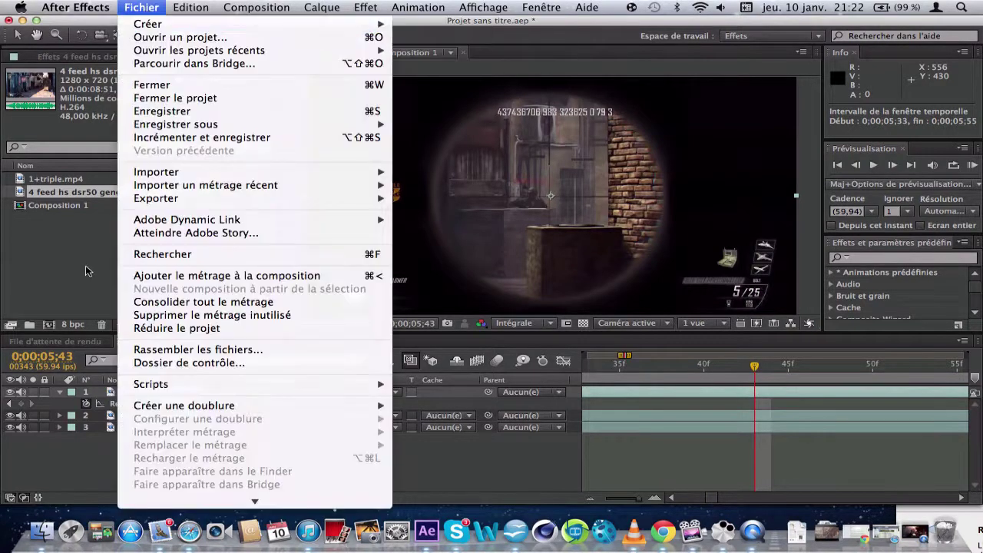
click(24, 55)
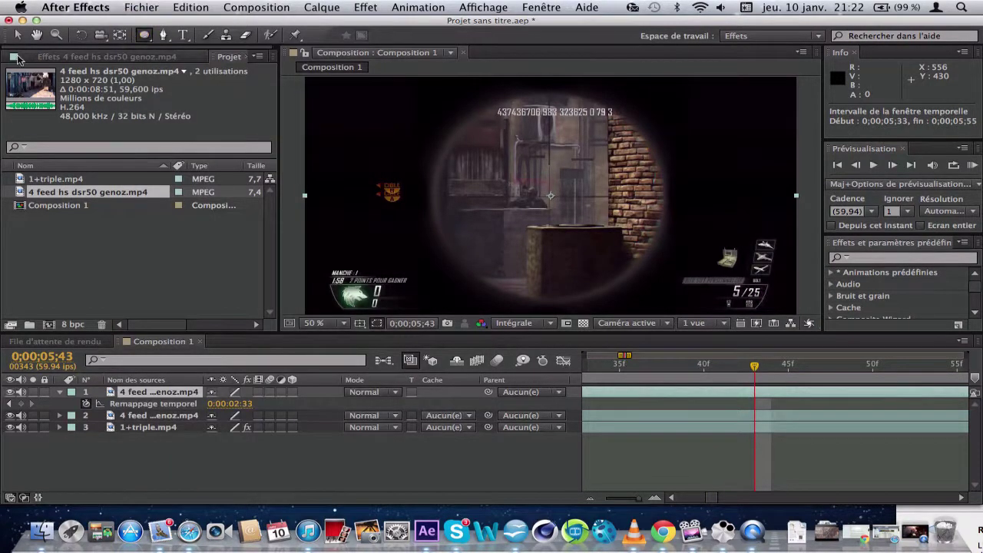
click(143, 38)
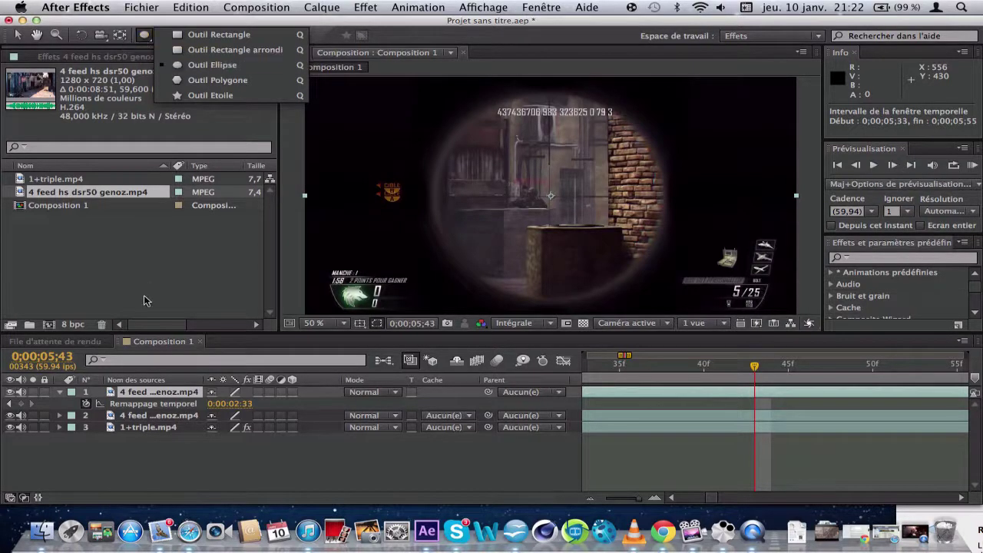
click(146, 300)
Nudge layer 1's anchor point a few pixels with Pan Behind, then pick the Ellipse tool.
click(119, 36)
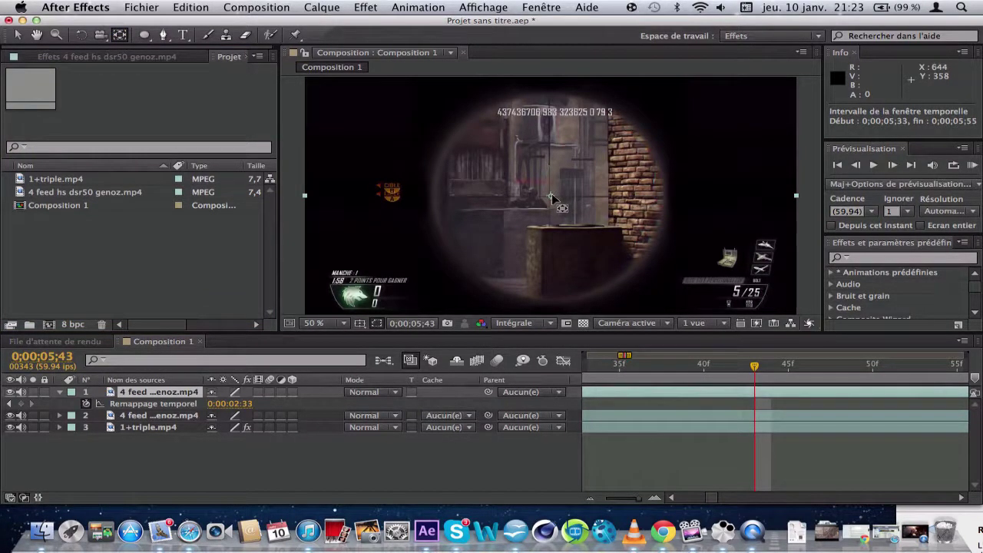
drag(551, 195, 548, 198)
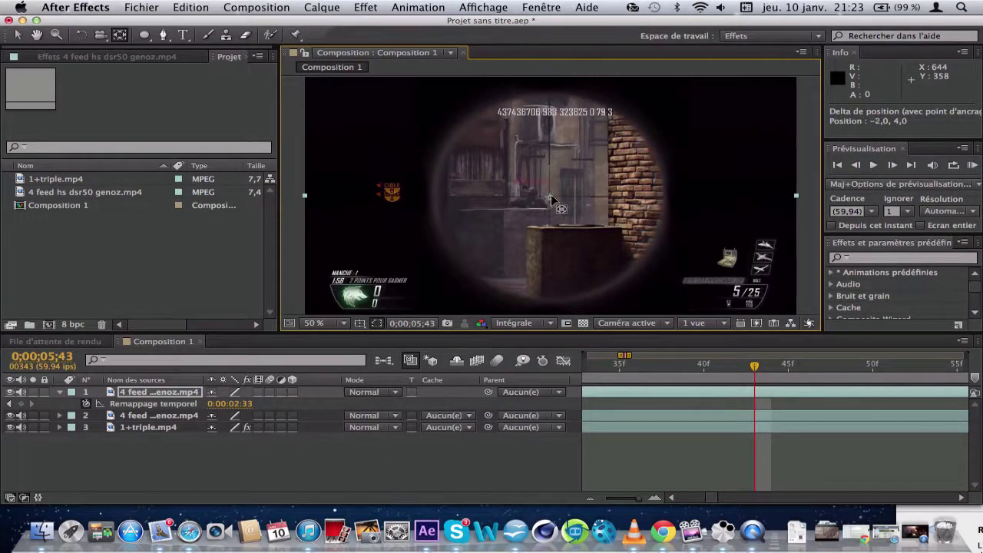
drag(549, 200, 549, 198)
click(16, 36)
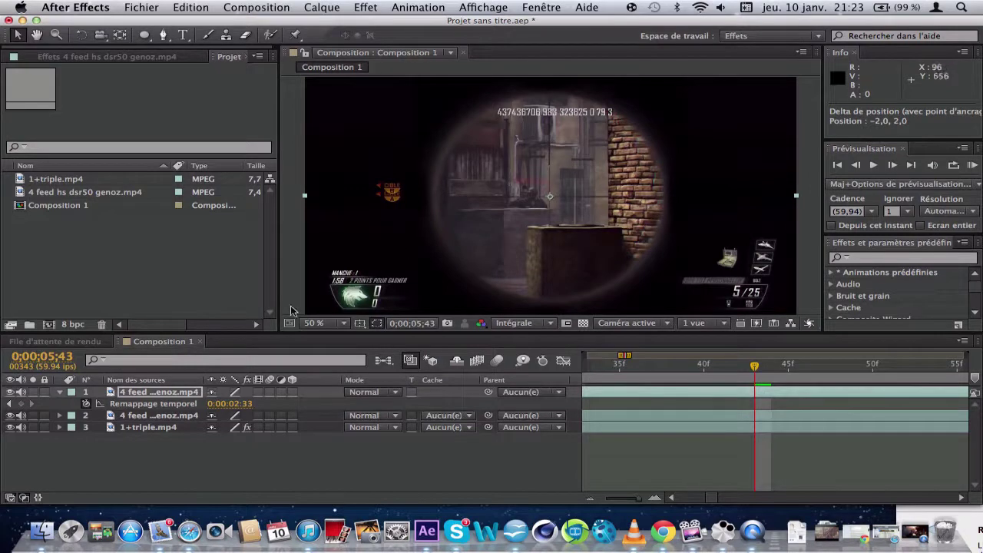
click(146, 39)
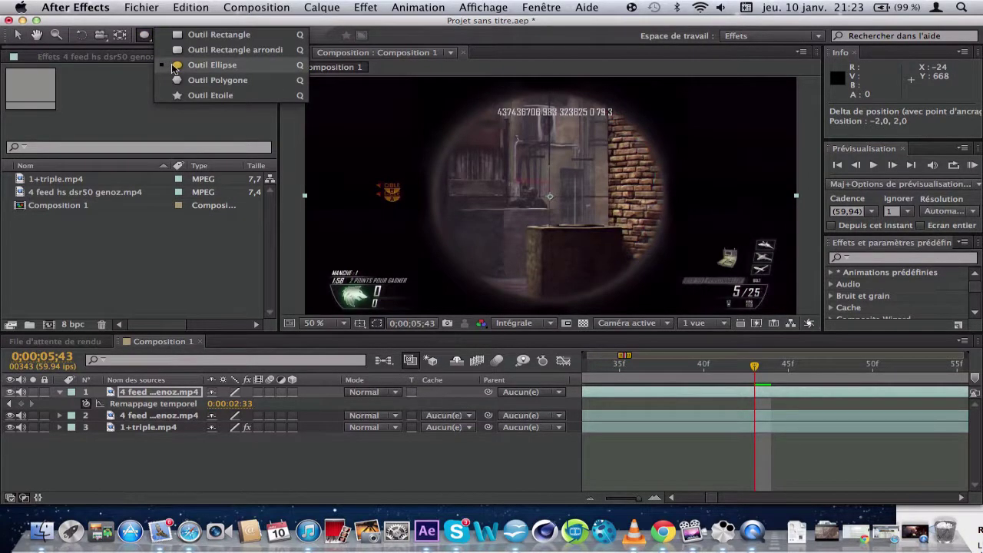
click(174, 66)
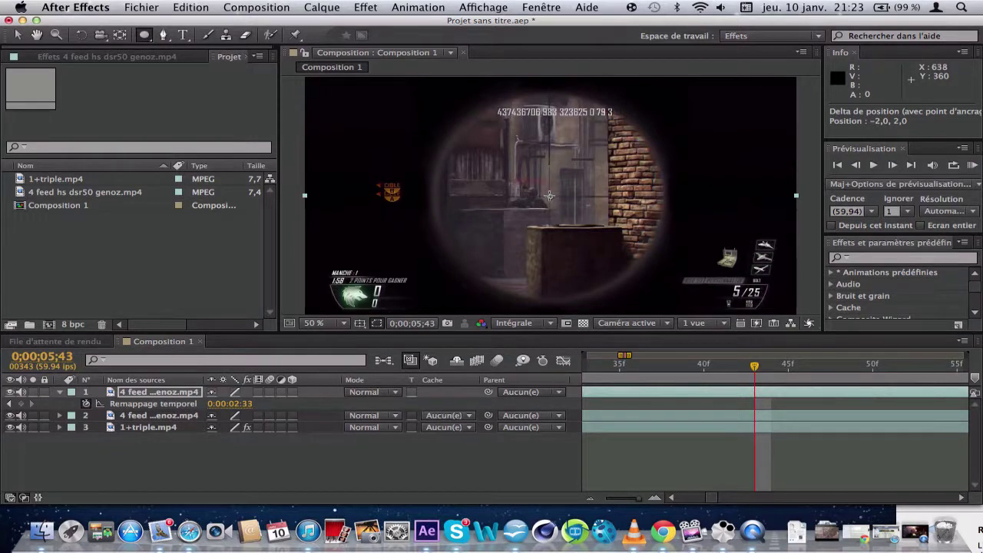
Draw Masque 1 as an ellipse over the frozen scope lens and resize it to fit the circle.
drag(549, 196, 586, 227)
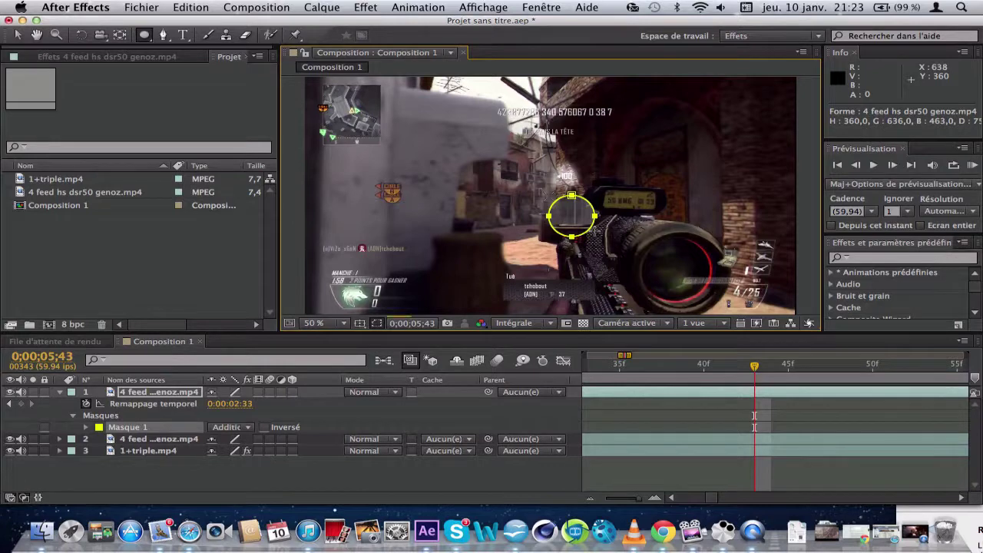
drag(599, 229, 622, 247)
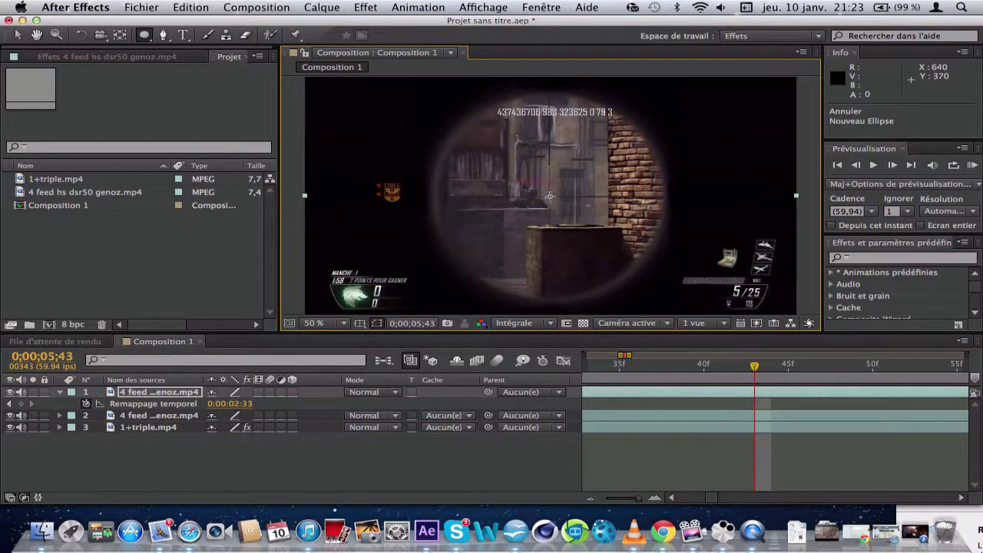
drag(550, 196, 608, 277)
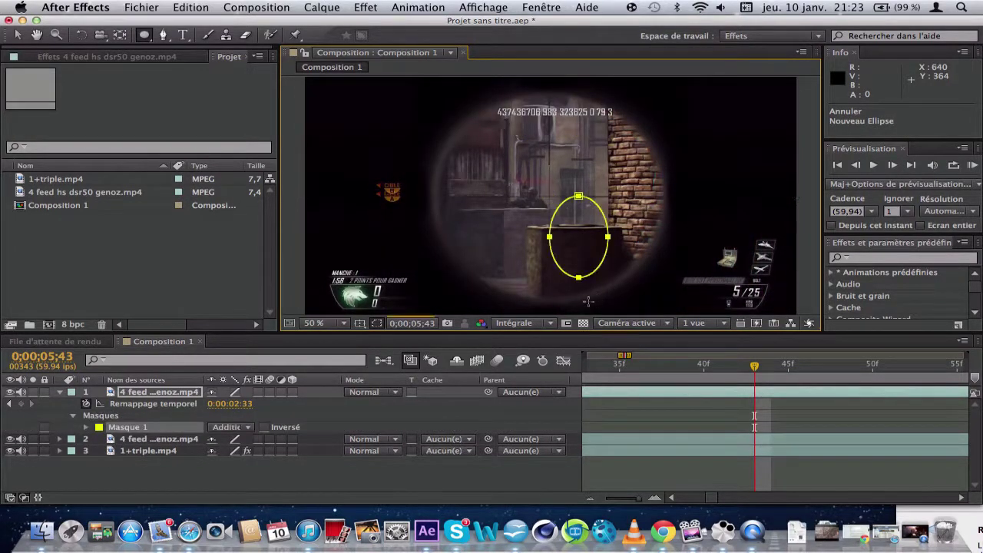
drag(556, 305, 519, 340)
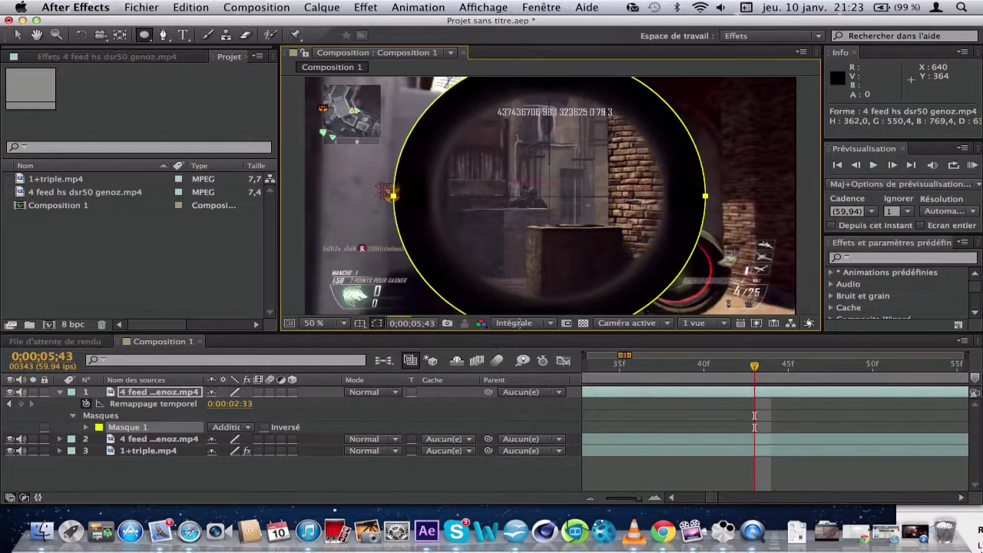
drag(519, 321, 519, 298)
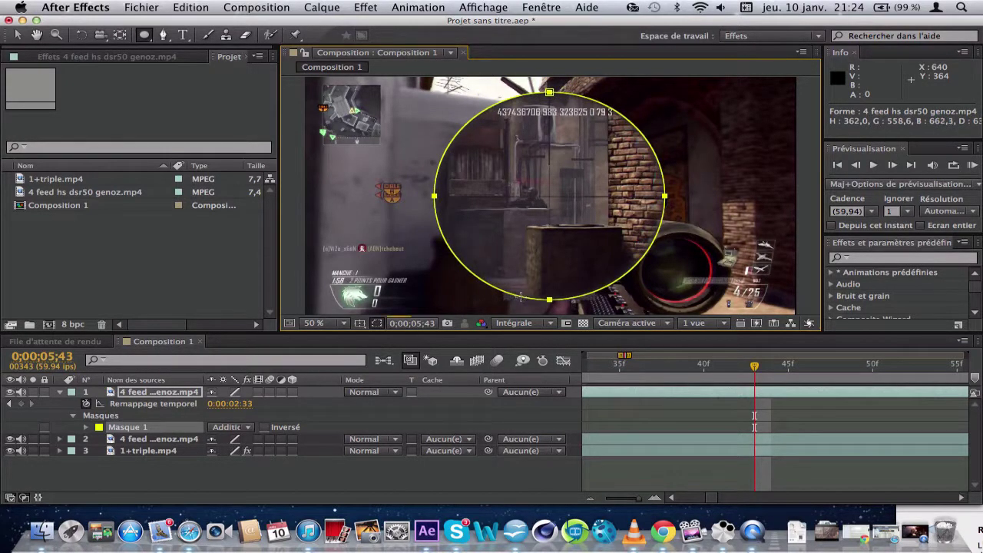
drag(521, 298, 520, 295)
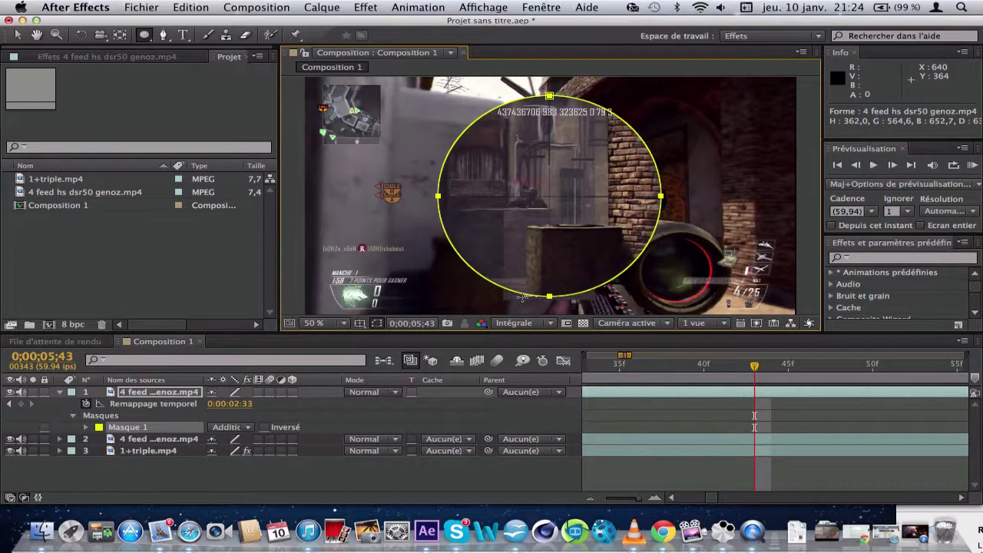
drag(520, 296, 522, 305)
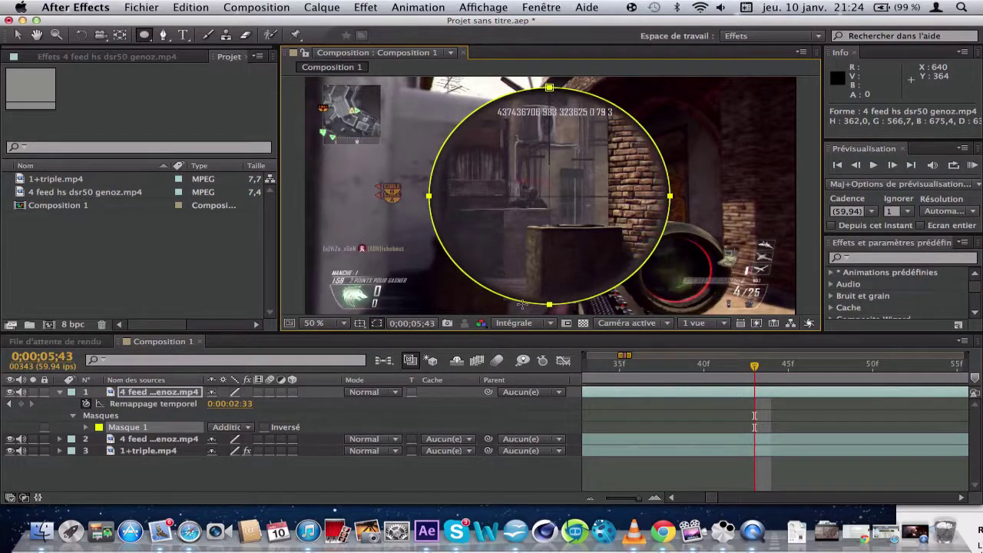
drag(522, 304, 522, 301)
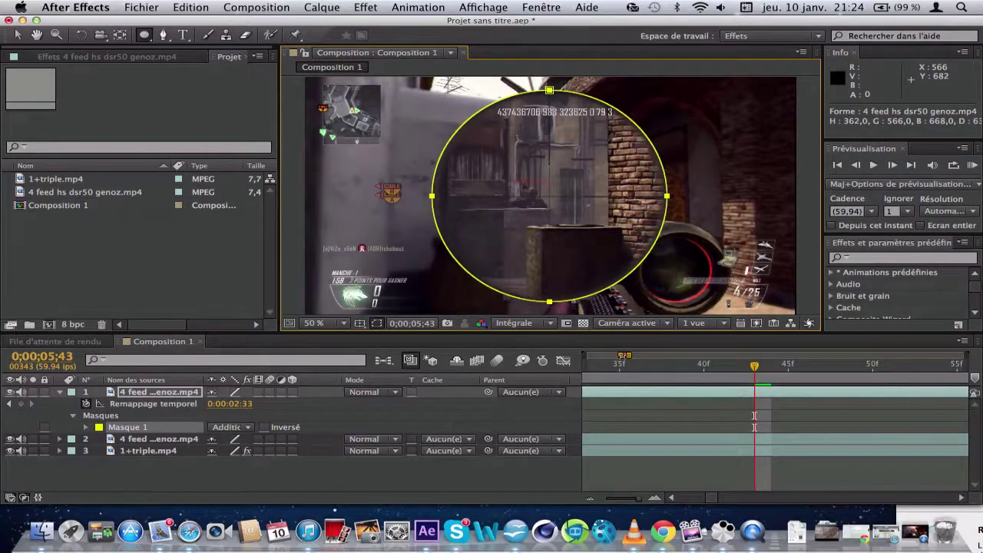
drag(622, 355, 604, 356)
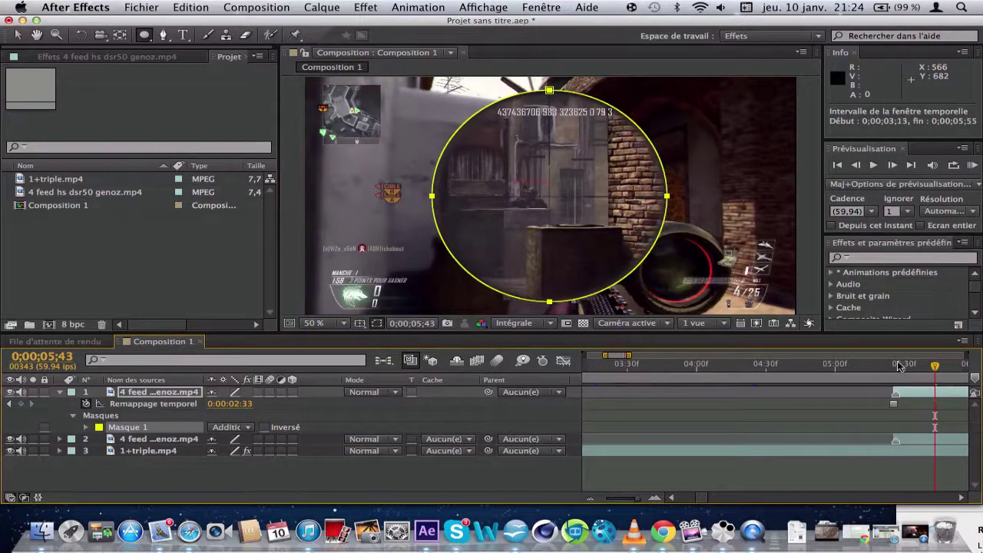
Check the composition frames around the cut at 0;00;05;22 and 0;00;05;42.
click(899, 366)
drag(900, 367, 887, 367)
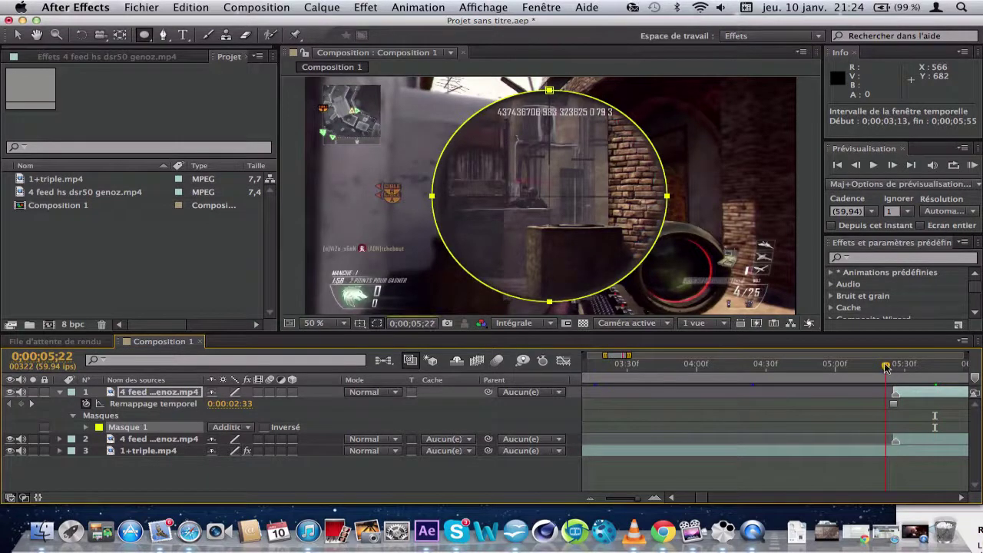
click(960, 497)
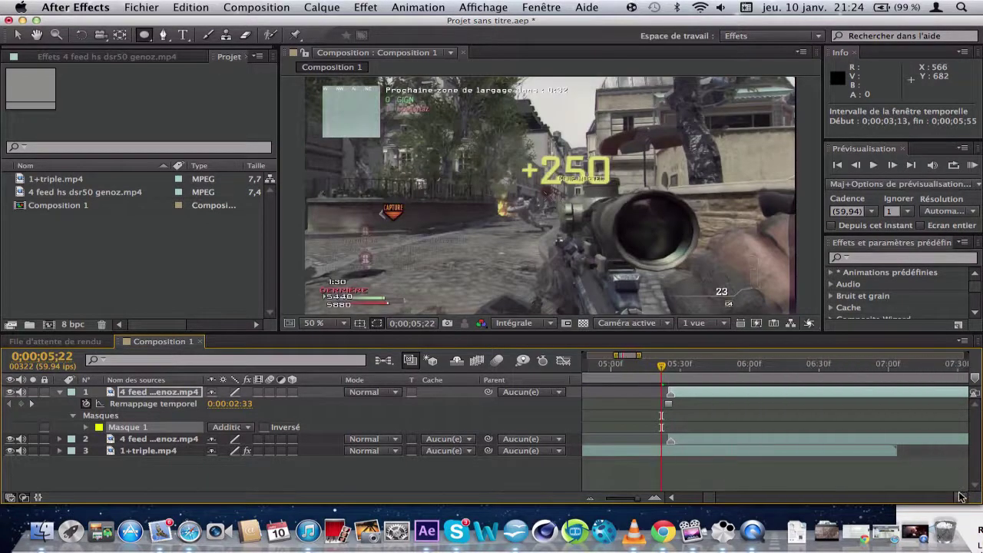
click(707, 377)
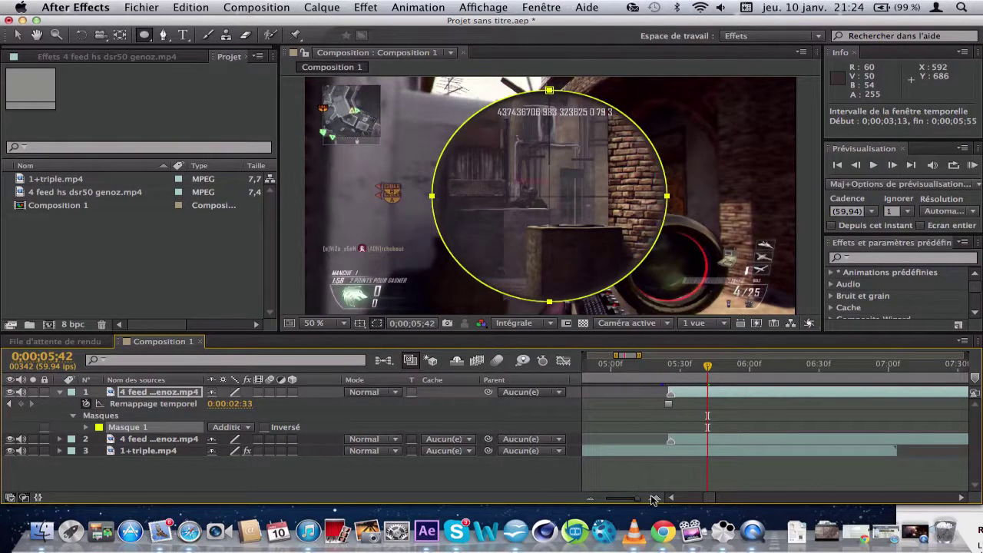
drag(616, 355, 596, 354)
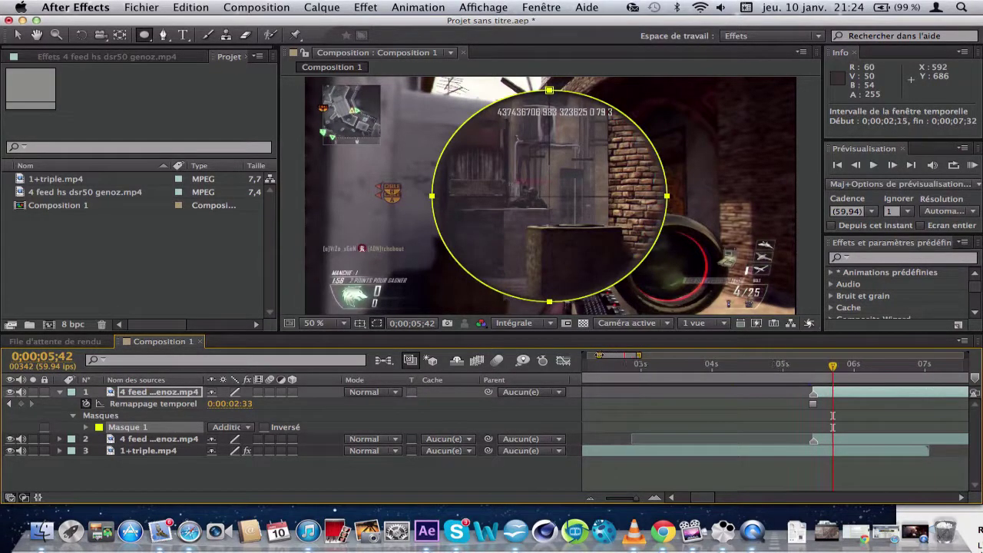
Show Twixtor Pro on the 1+triple.mp4 layer and set the time to 0;00;04;23.
click(707, 450)
key(e)
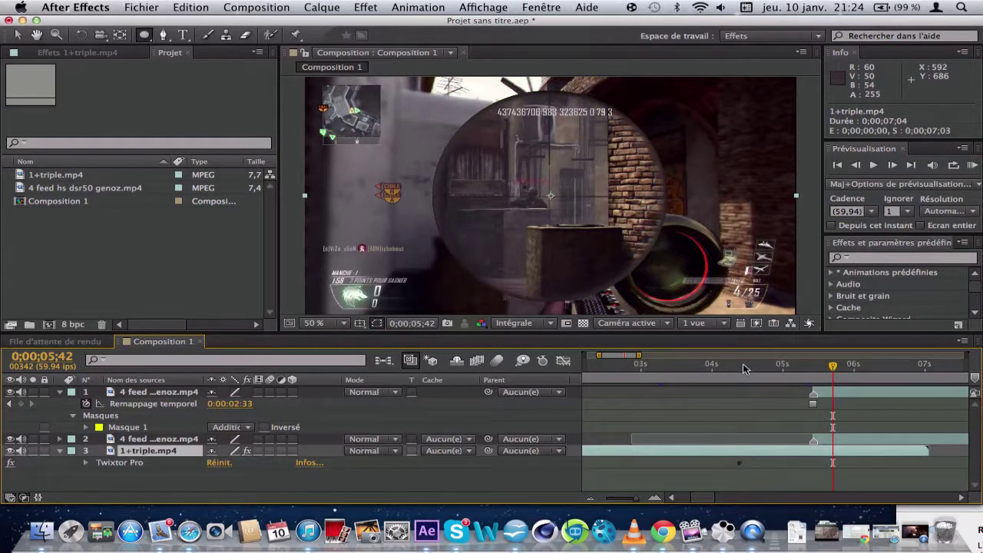
click(742, 366)
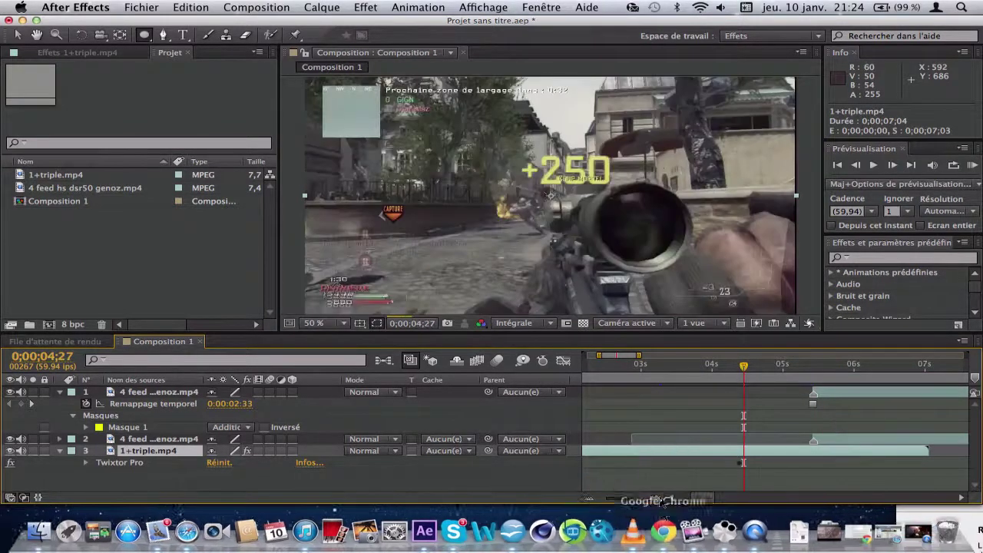
click(654, 498)
click(654, 498)
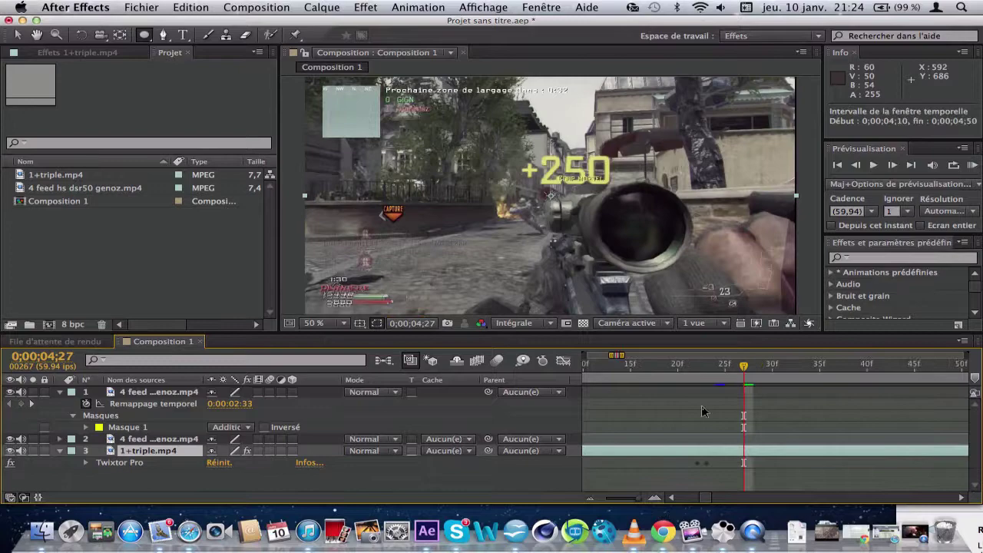
click(706, 366)
click(508, 6)
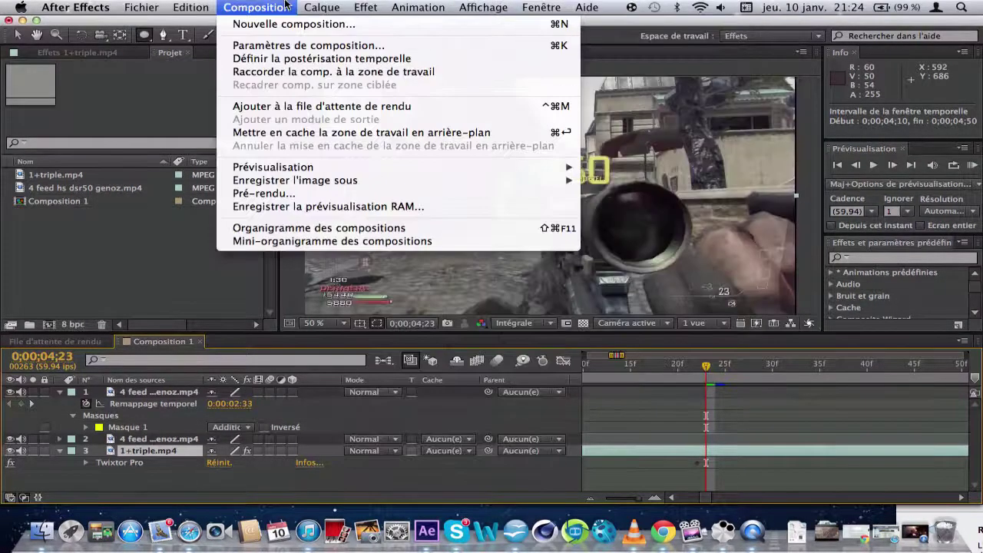
Add a marker, shift the clips' start times, and move the masked scope layer up the stack.
mouse_move(322, 7)
click(431, 225)
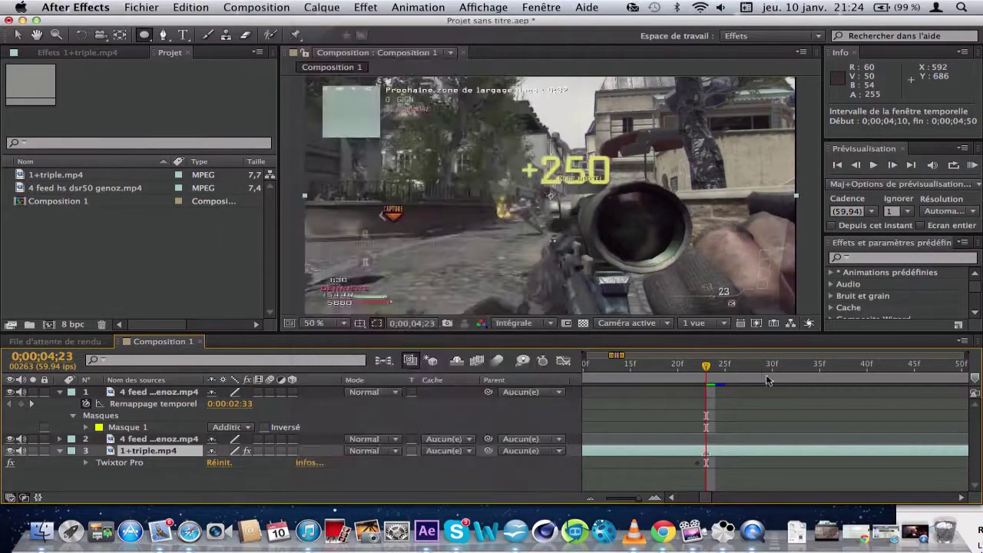
drag(624, 356, 660, 358)
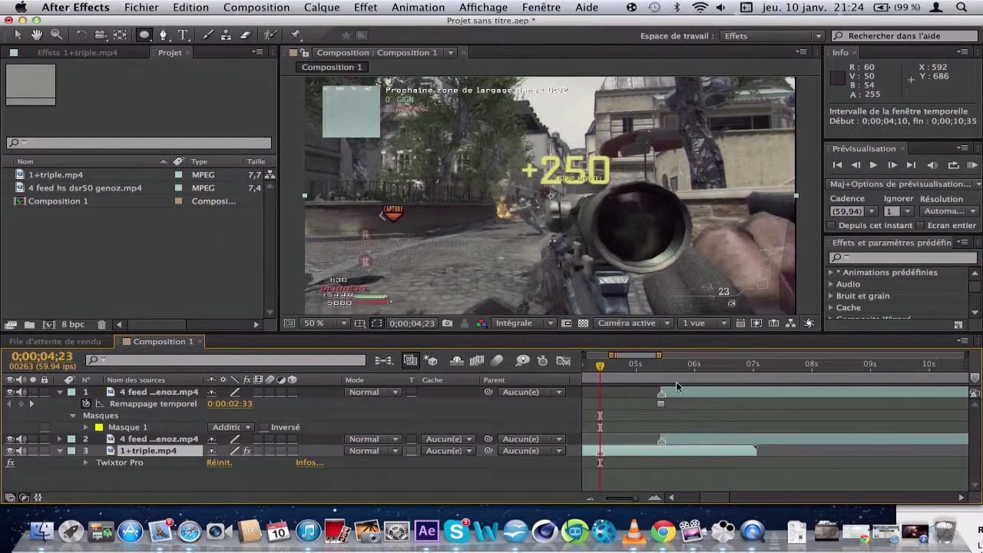
drag(689, 394, 673, 395)
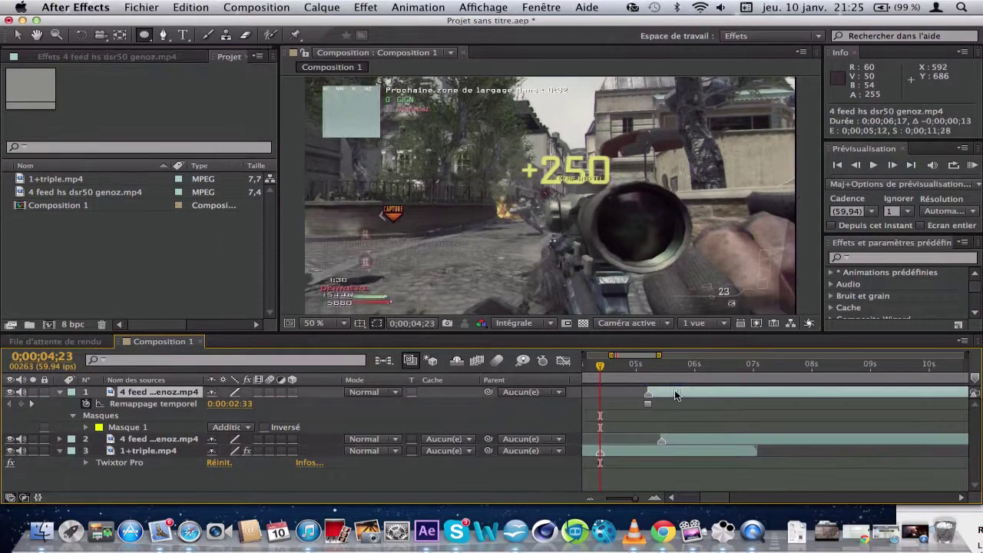
drag(687, 439, 753, 440)
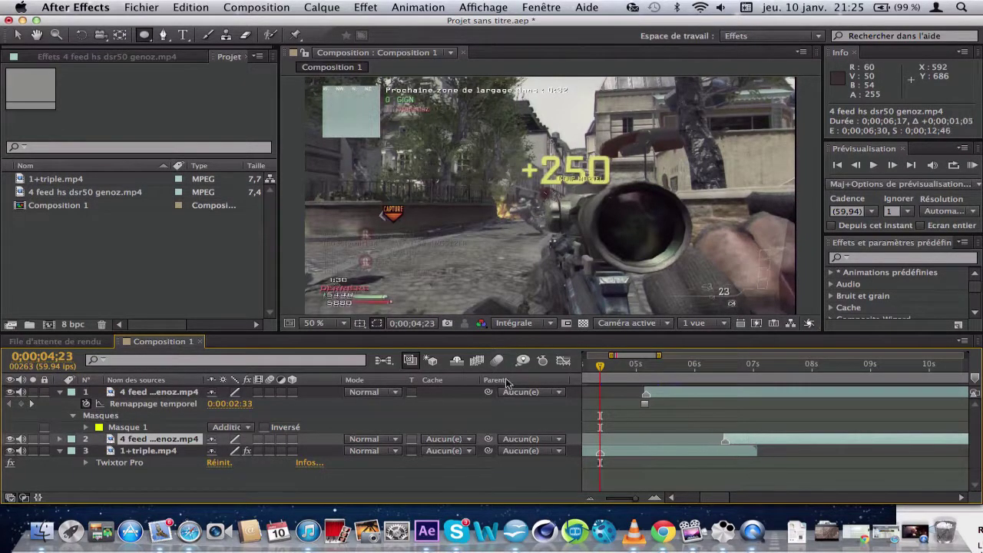
drag(183, 442, 186, 392)
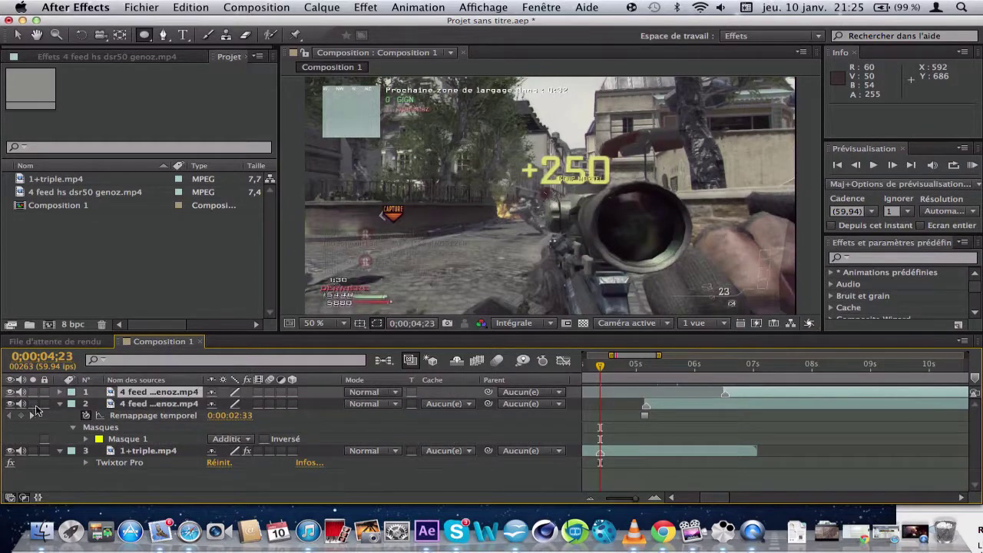
Go to 0;00;05;09 at frame zoom and select the masked scope layer to show its 100% scale.
click(59, 403)
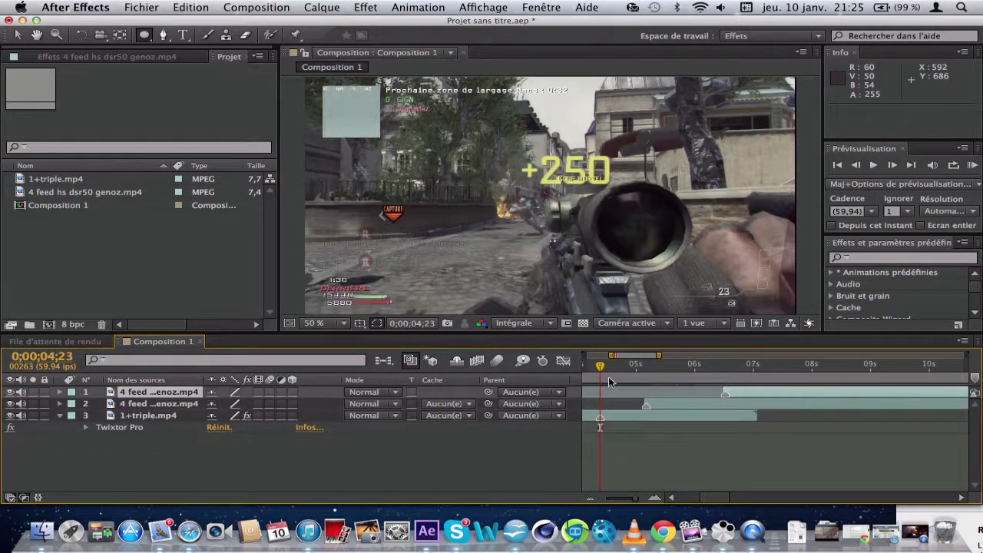
click(634, 367)
drag(634, 366, 644, 367)
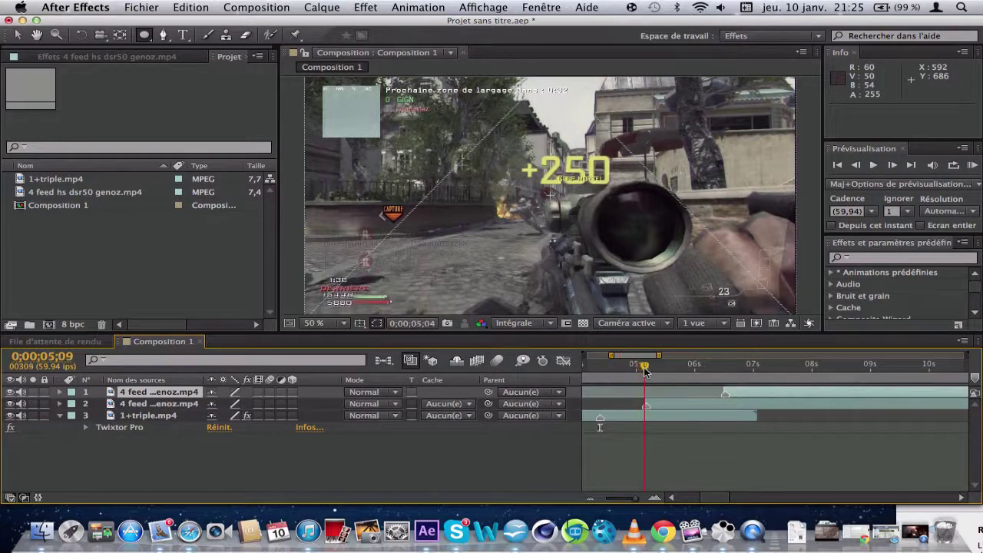
click(654, 498)
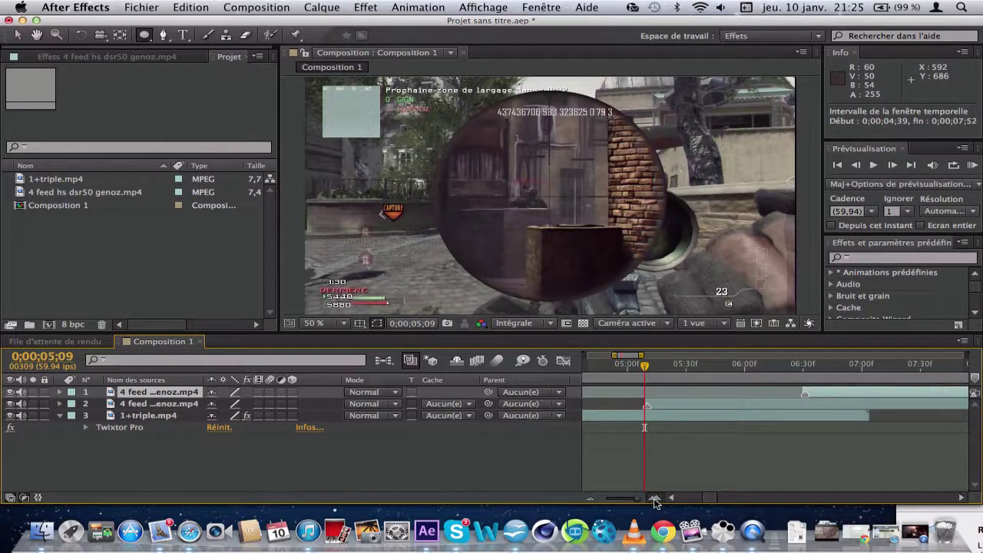
click(655, 499)
click(660, 407)
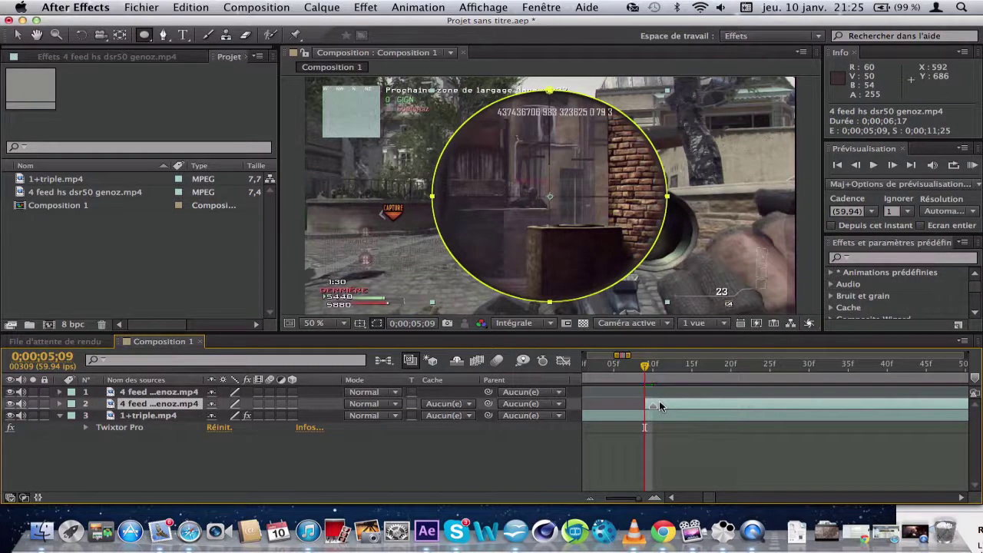
Start a scale keyframe on layer 2 at 0% so the scope vanishes.
key(s)
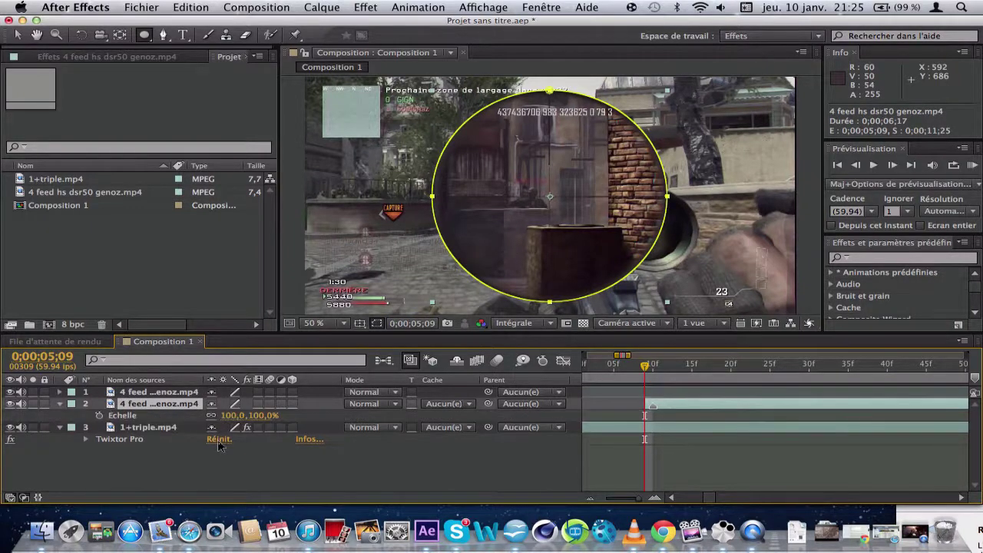
click(99, 416)
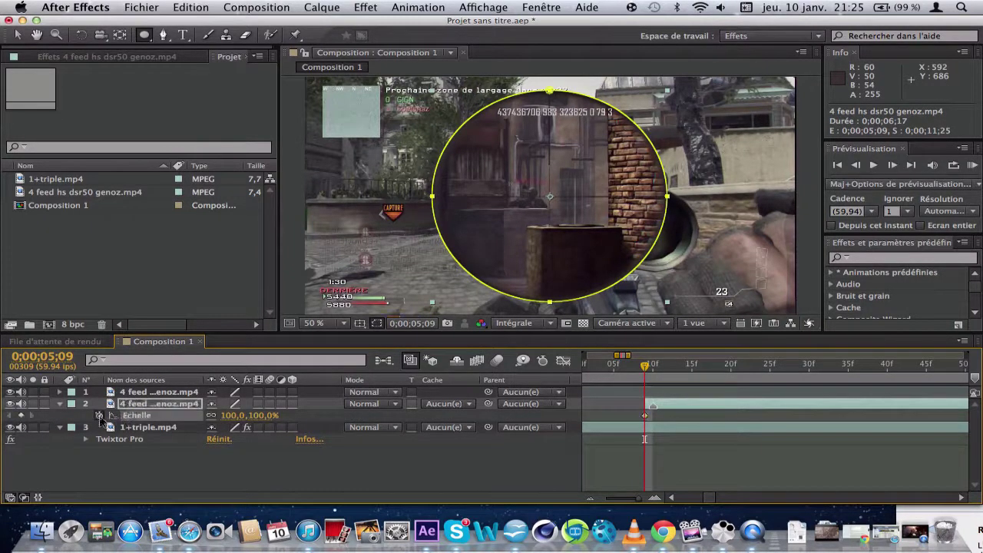
click(231, 415)
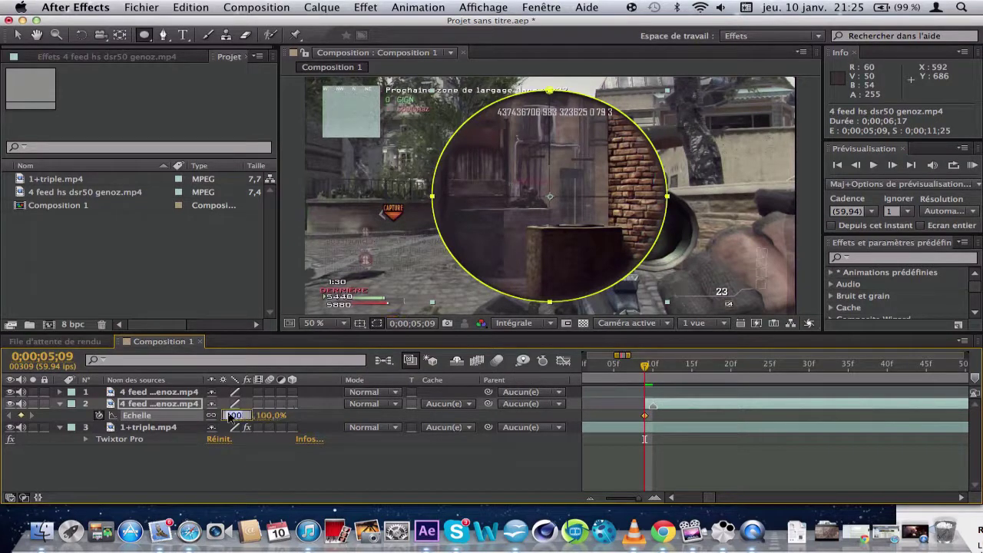
text(0)
key(Return)
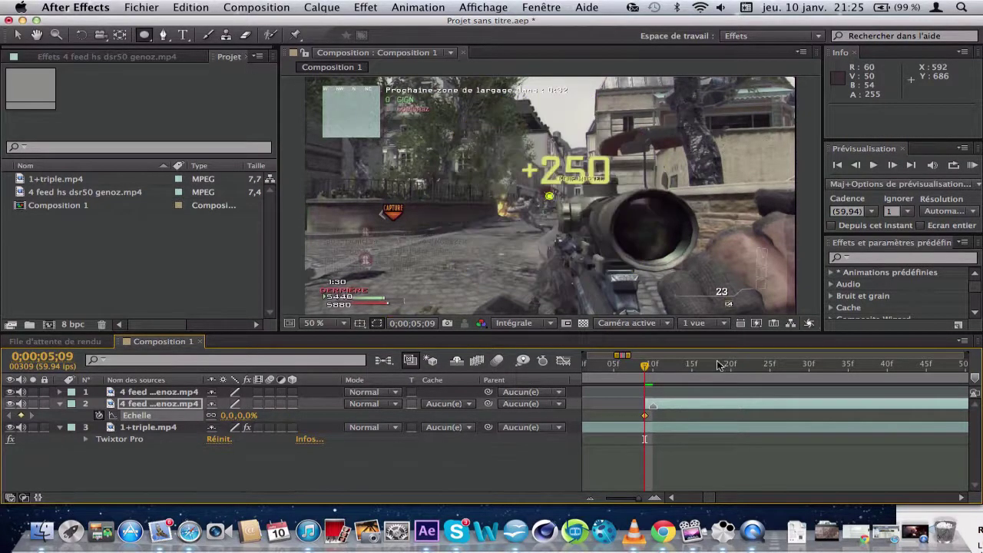
Advance several frames and add a 100% scale keyframe.
scroll(639, 358, down, 1)
scroll(638, 439, down, 1)
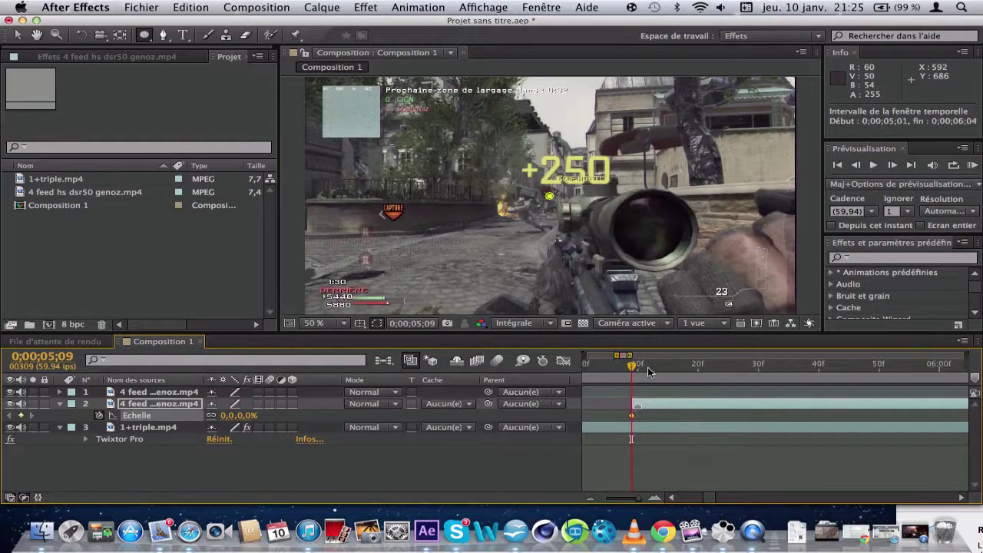
click(893, 169)
click(893, 168)
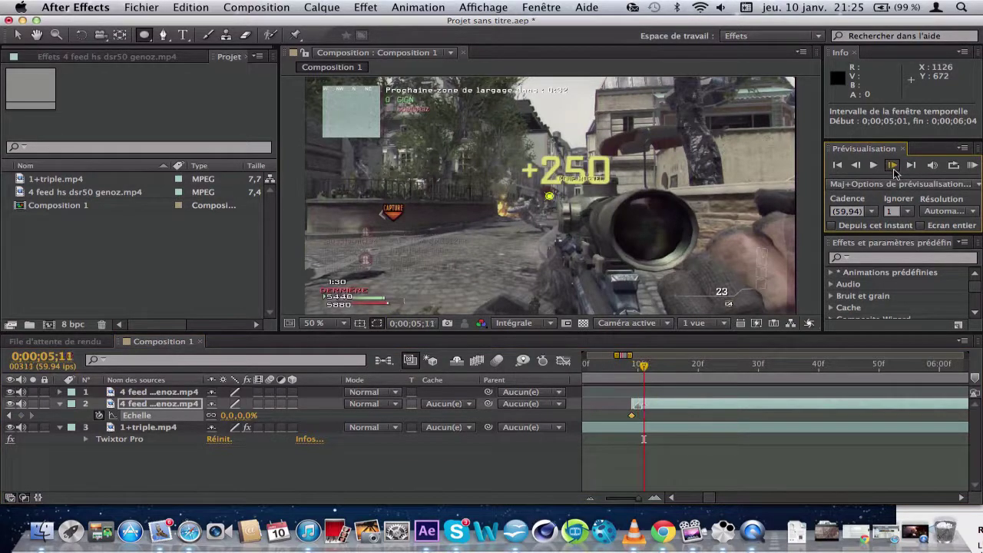
click(893, 168)
click(893, 168)
click(894, 168)
click(893, 169)
click(893, 168)
click(894, 172)
click(894, 172)
click(894, 172)
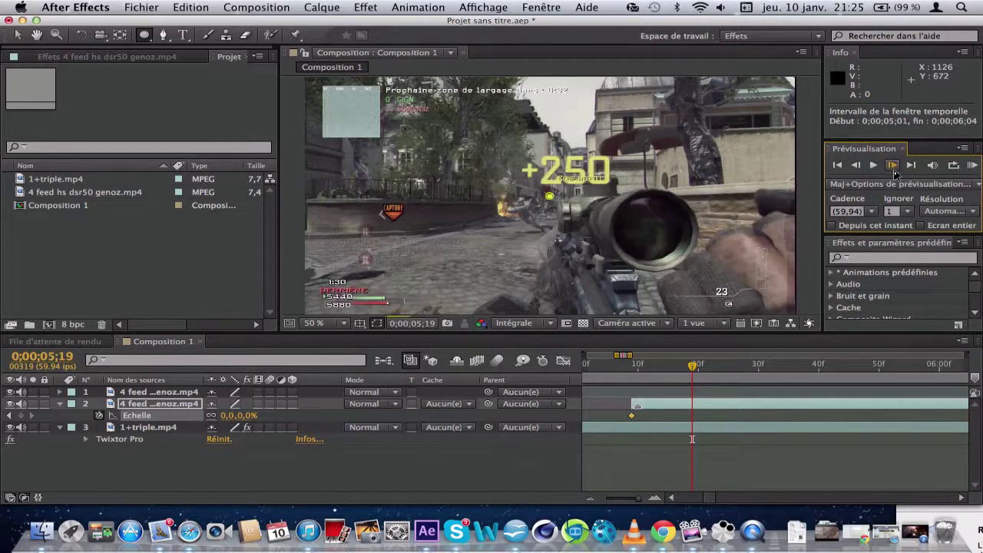
click(894, 172)
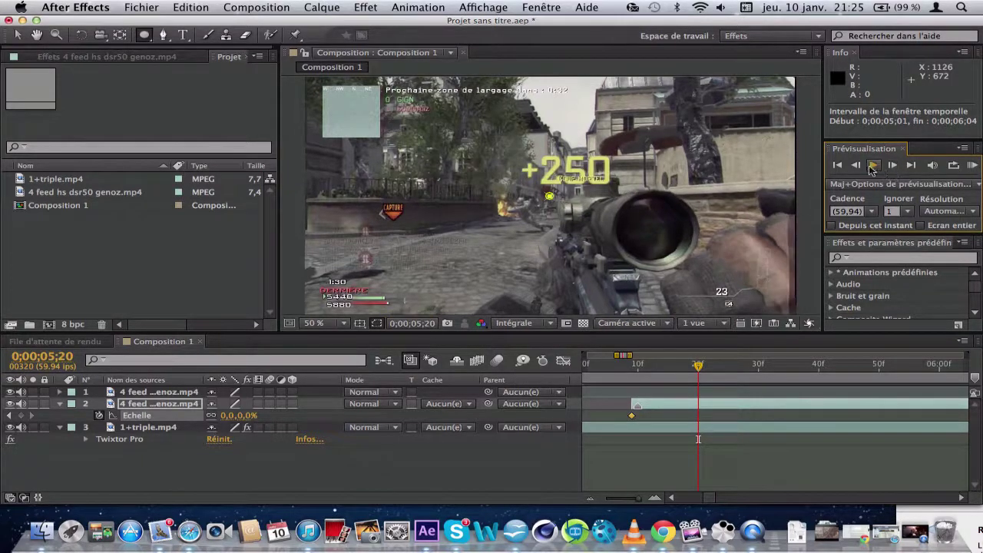
click(859, 167)
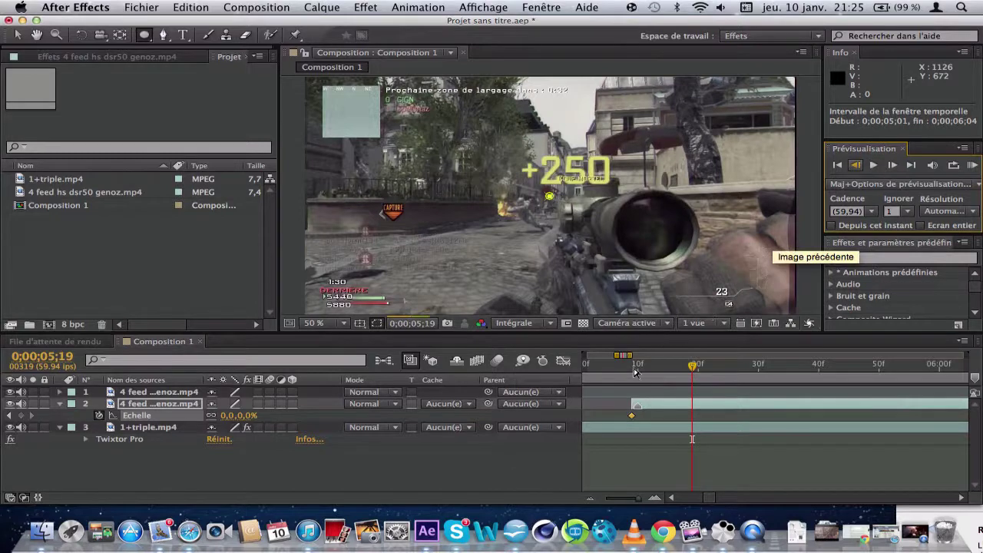
click(228, 415)
text(1)
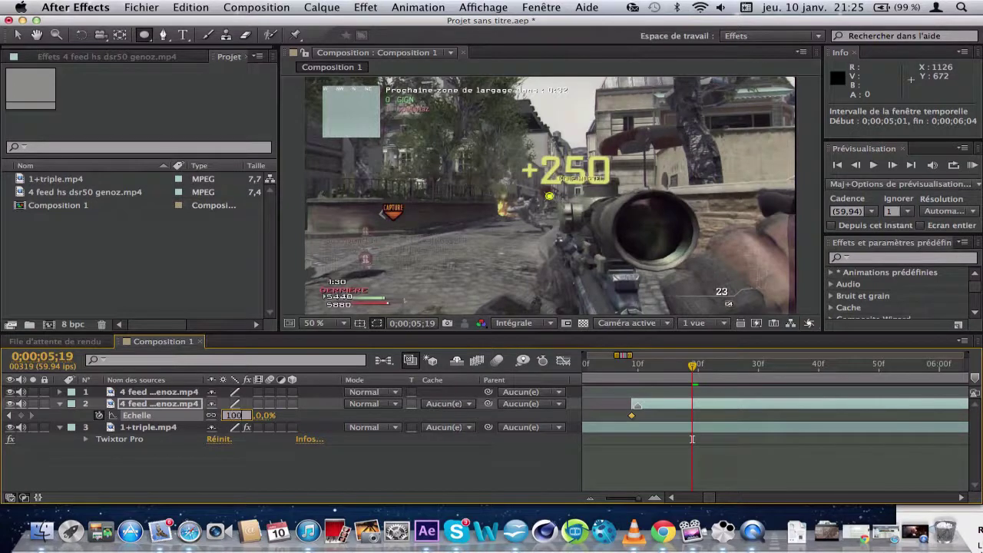
key(Return)
Preview the scale-in animation from just before the transition.
click(609, 376)
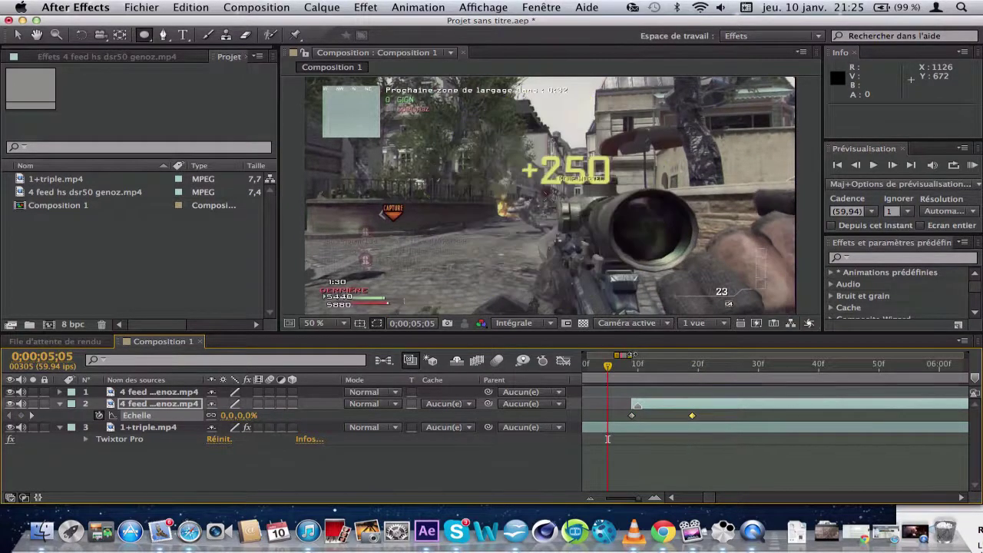
key(=)
key(minus)
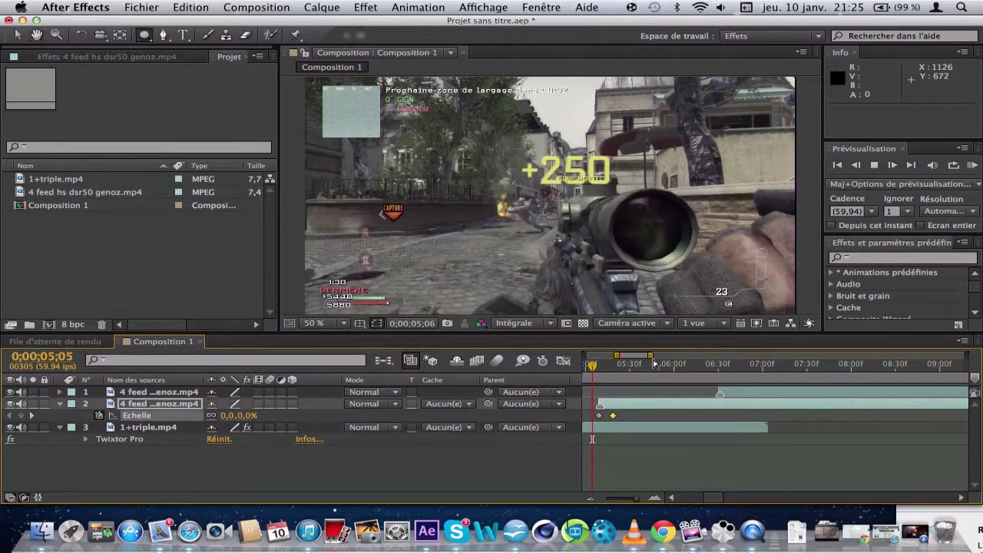
key(space)
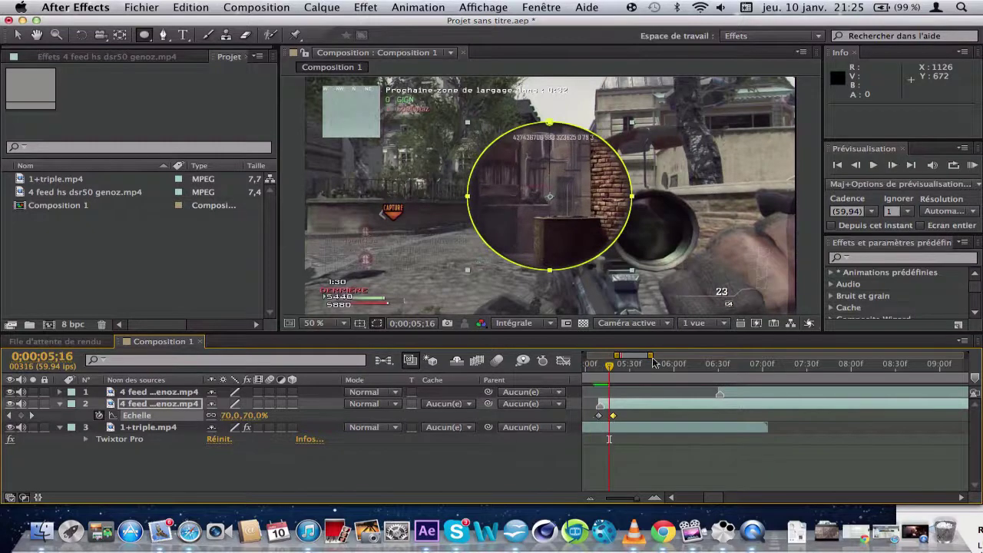
key(space)
Drag the 100% scale keyframe earlier so the scale-in ends at 0;00;05;16.
click(655, 498)
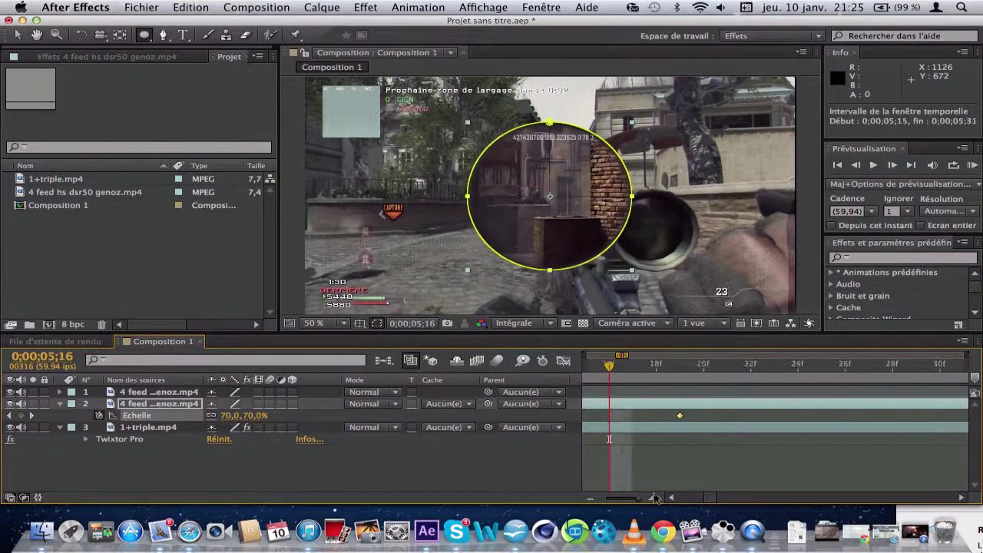
drag(679, 417, 612, 424)
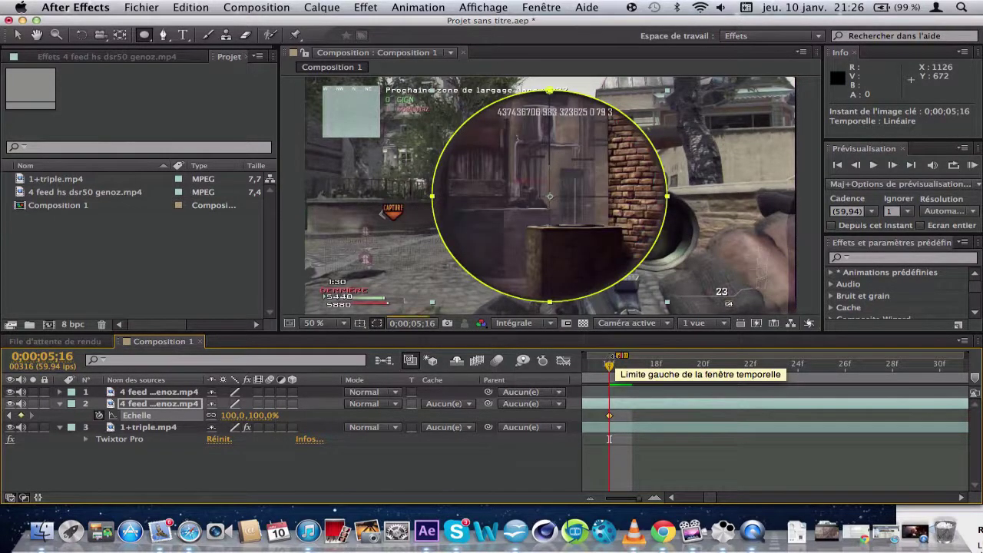
drag(619, 356, 613, 355)
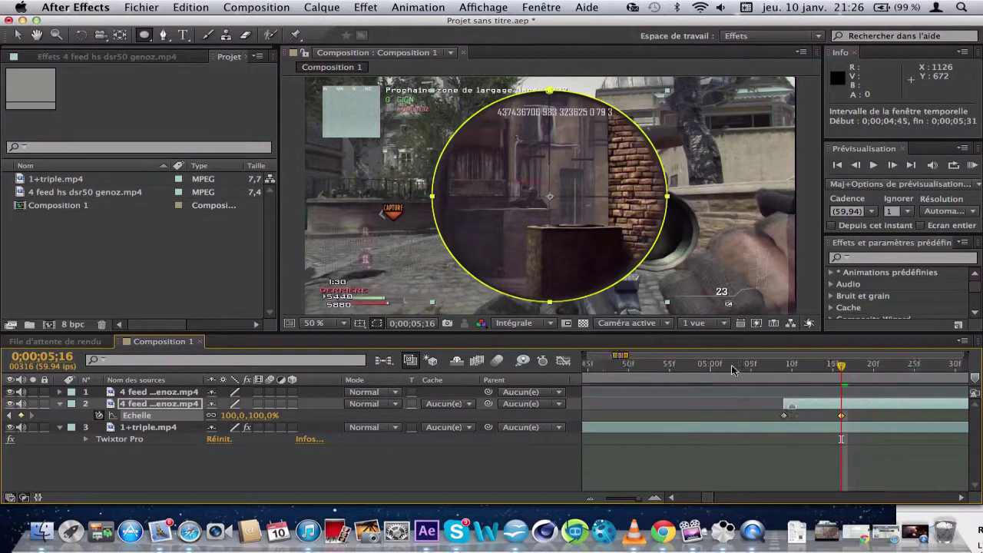
click(767, 368)
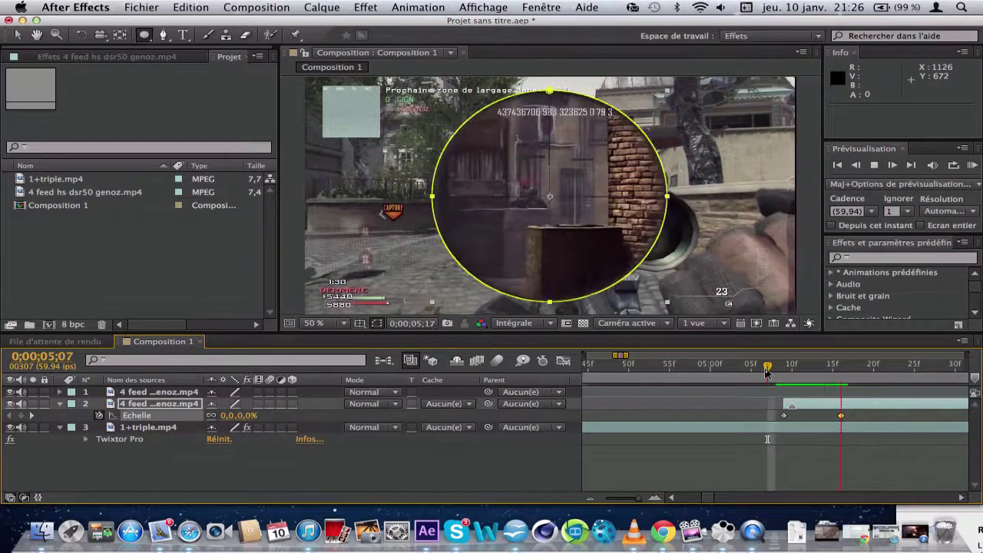
drag(626, 355, 635, 356)
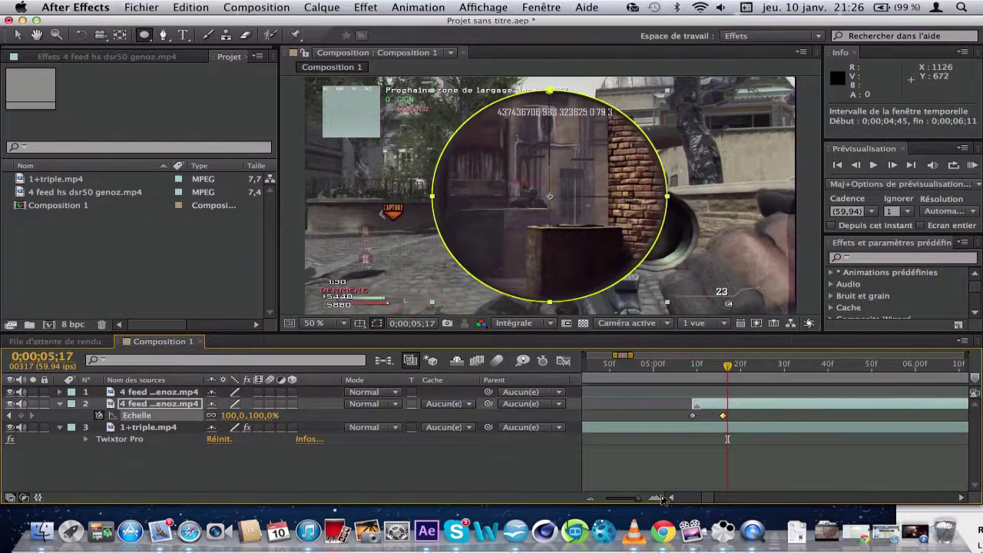
click(855, 166)
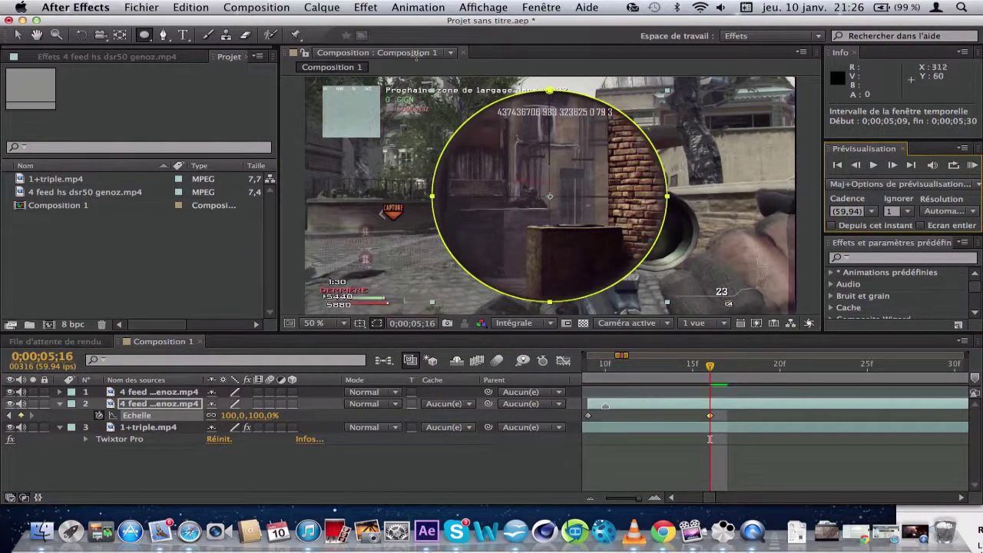
Apply the Déformation > Turbulences effect to the scope layer.
click(449, 4)
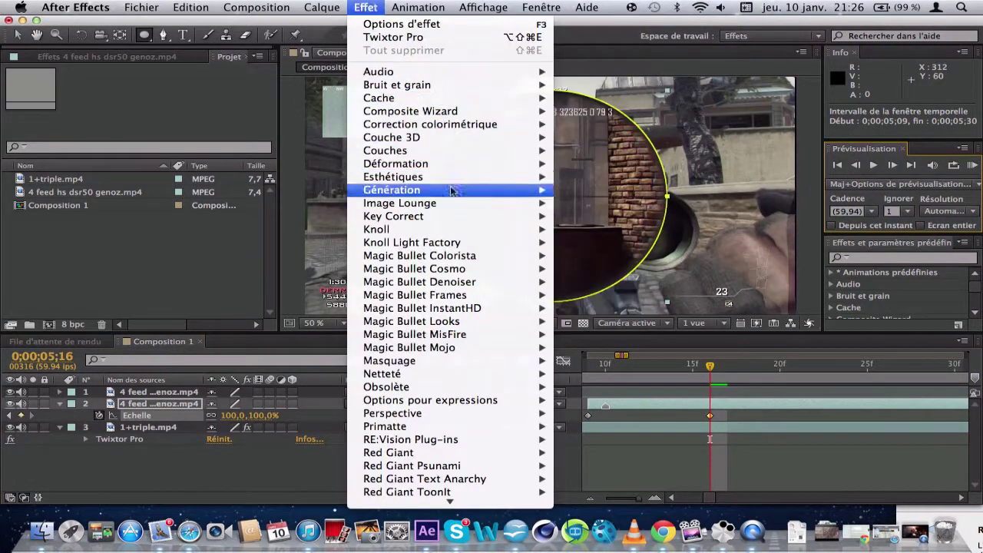
mouse_move(462, 164)
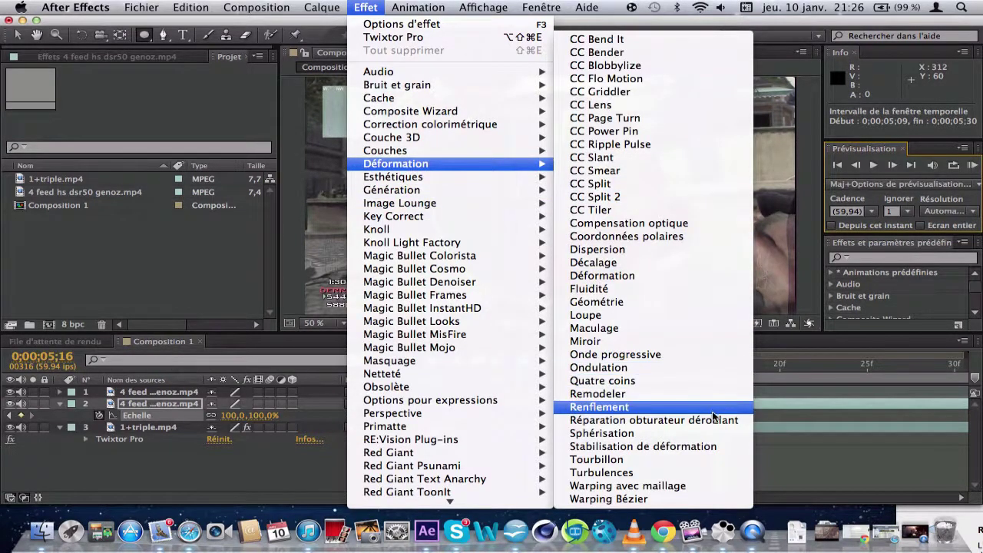
click(685, 472)
key(v)
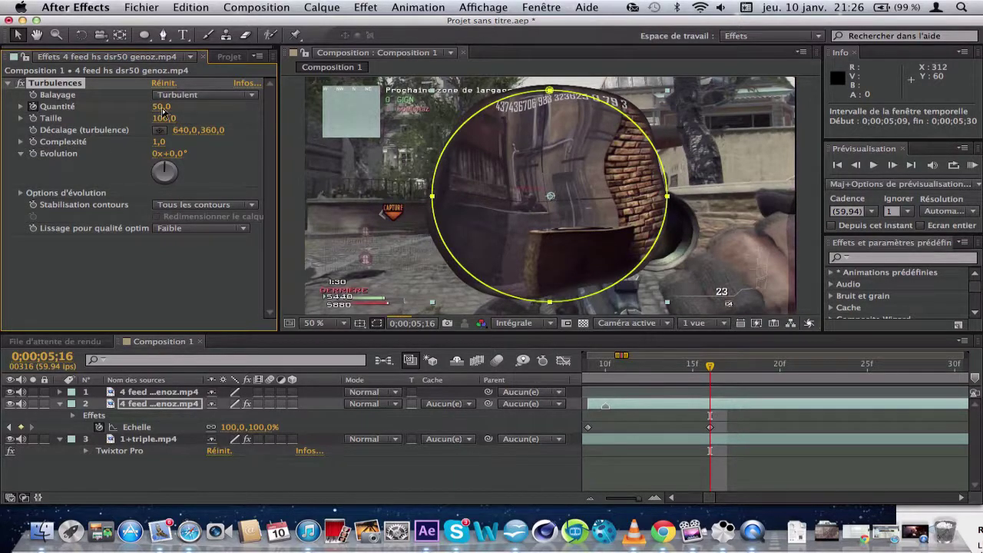
Set Turbulences Quantité 70, Complexité 1,5, Evolution 21° and Taille 129.
drag(161, 106, 185, 108)
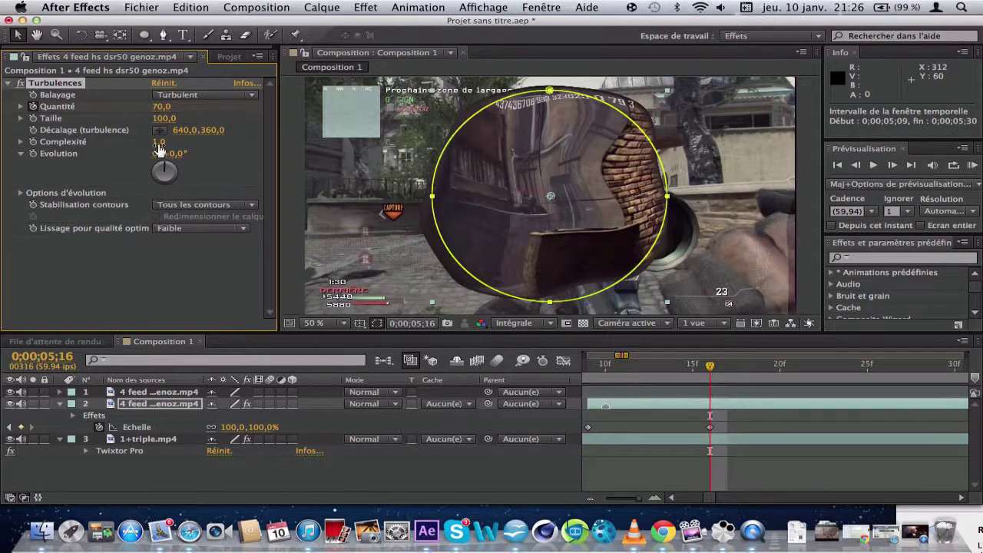
drag(158, 141, 192, 140)
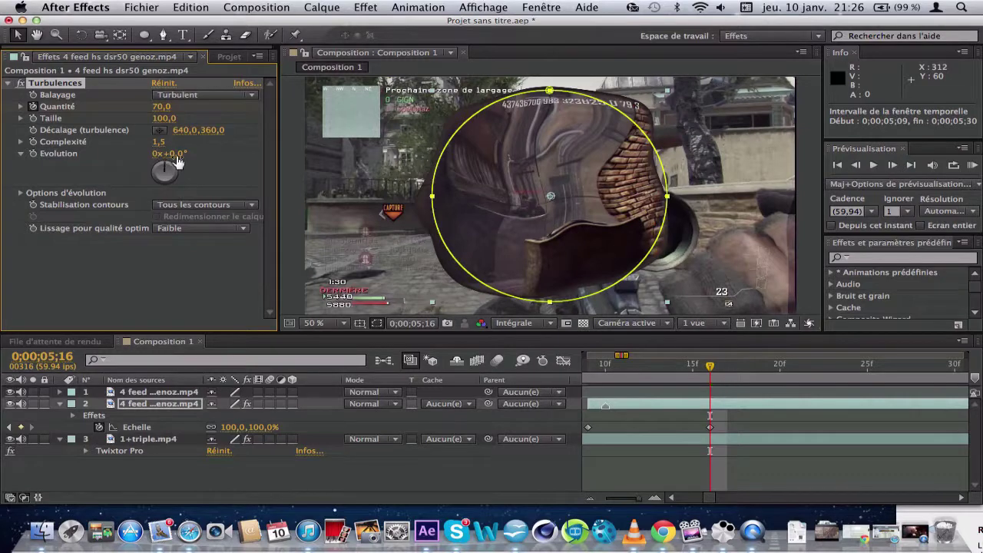
drag(178, 153, 206, 163)
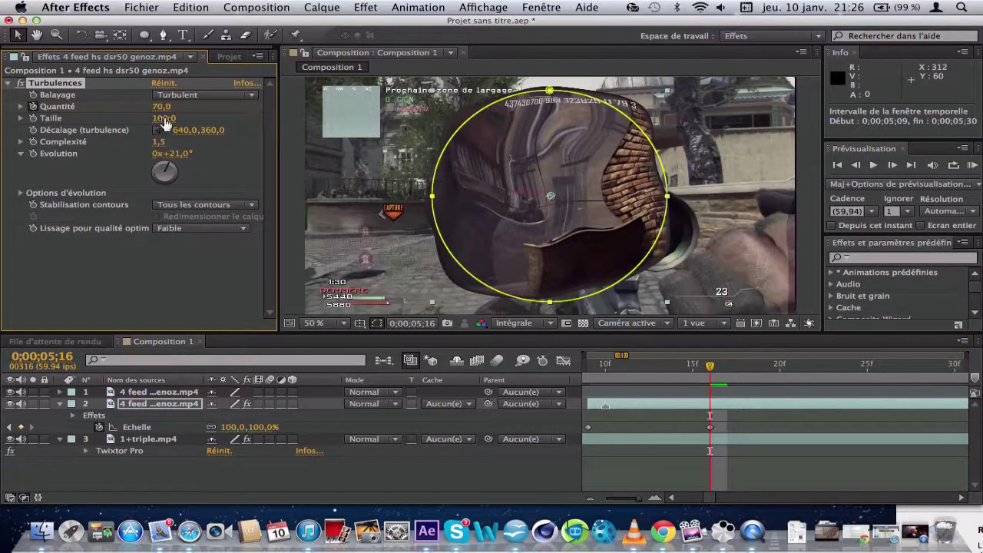
drag(163, 118, 187, 120)
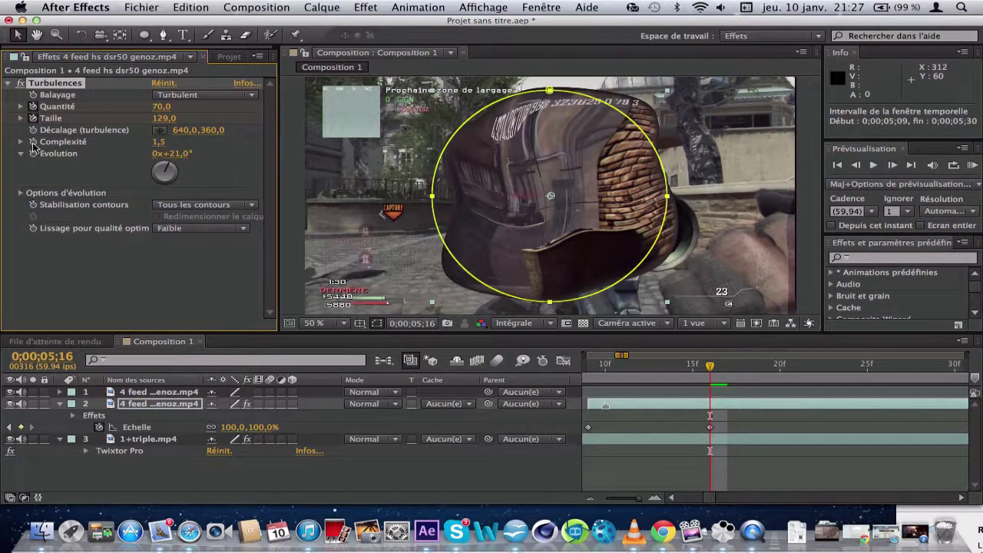
Enable keyframing for turbulence Complexité and Evolution, then move to 0;00;05;35.
click(33, 142)
click(33, 154)
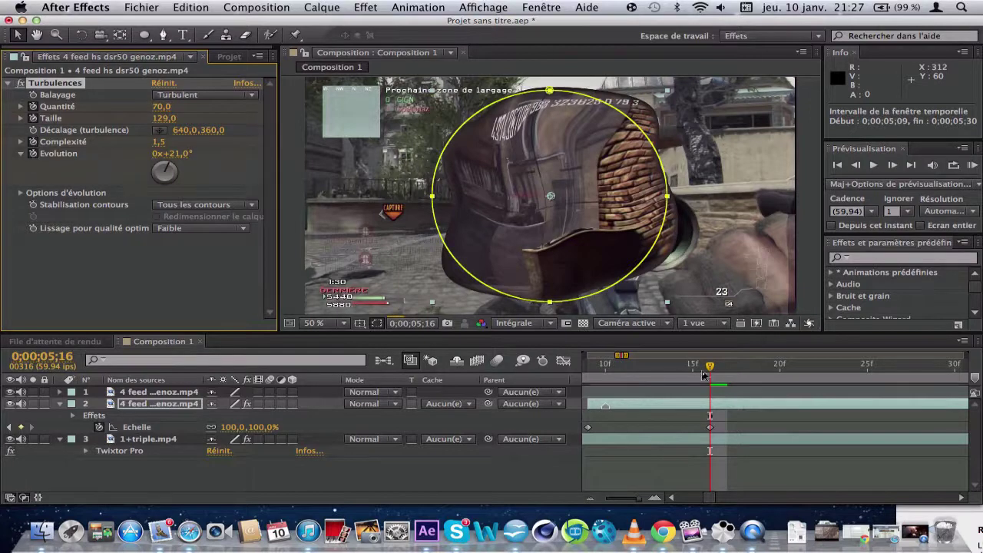
key(minus)
key(minus)
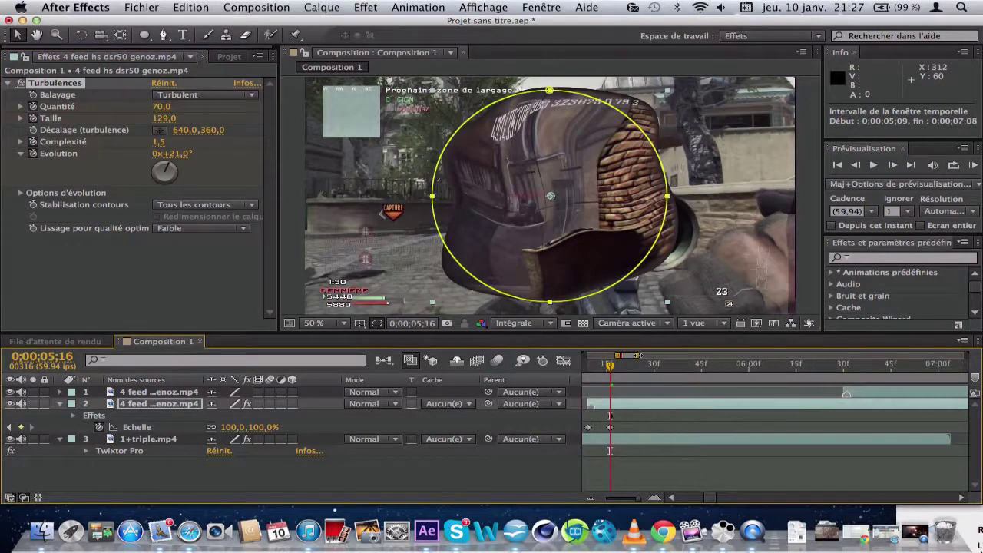
key(minus)
key(minus)
key(minus)
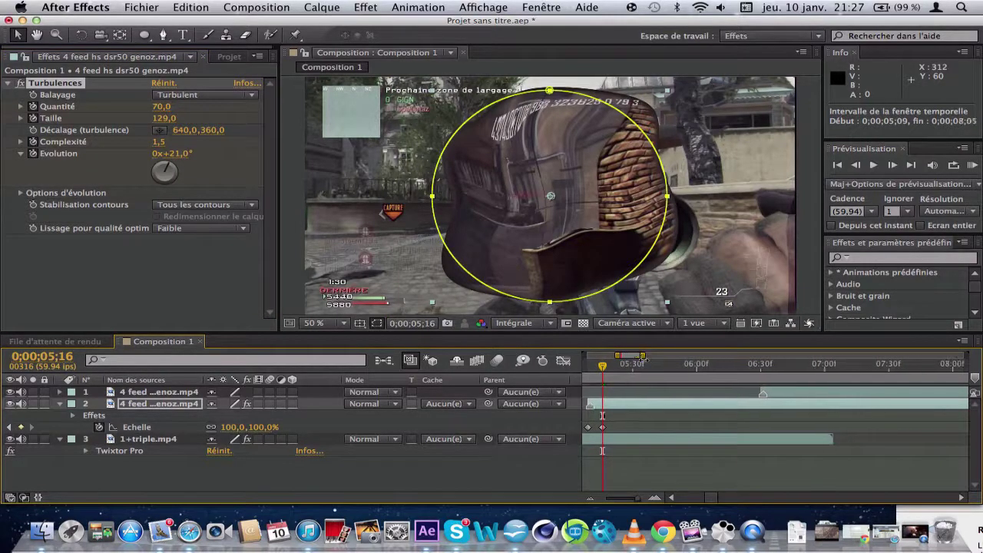
click(632, 370)
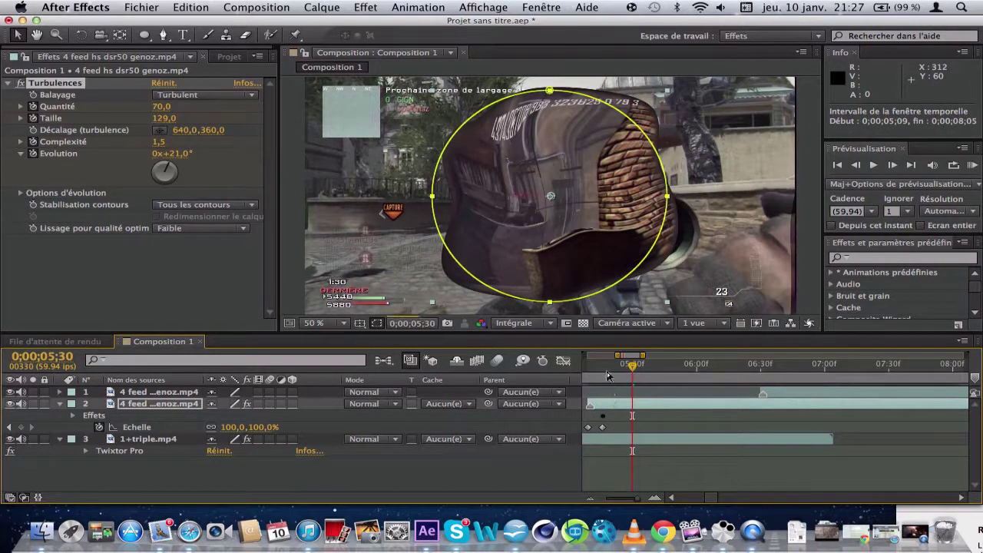
click(605, 370)
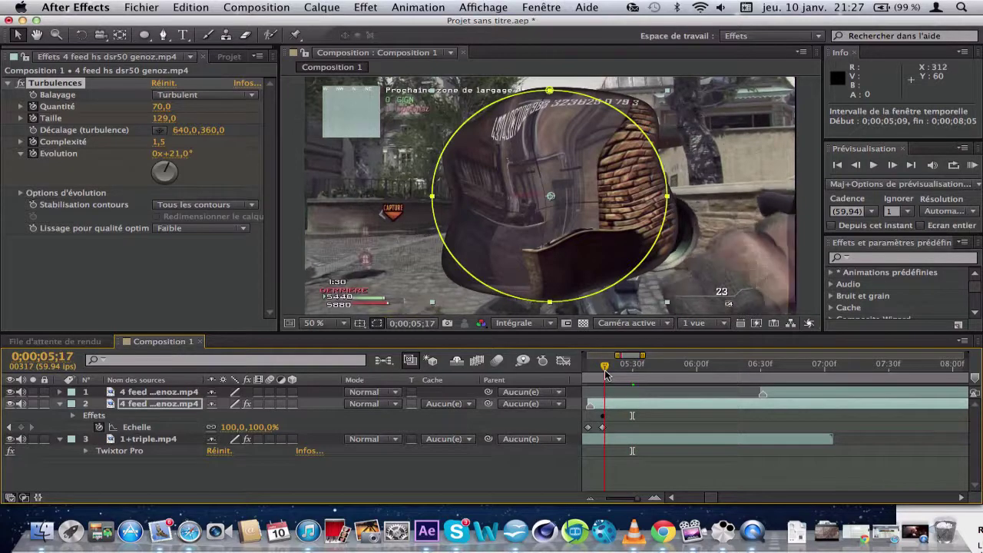
drag(605, 372, 647, 376)
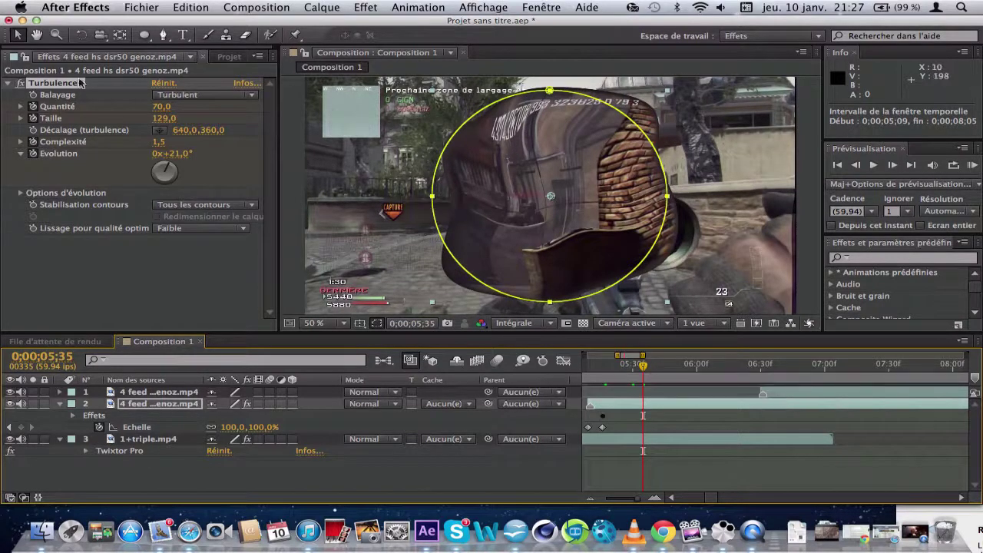
Set Turbulences to Quantité 0, Taille 2, Complexité 1 and Evolution 0°.
click(163, 109)
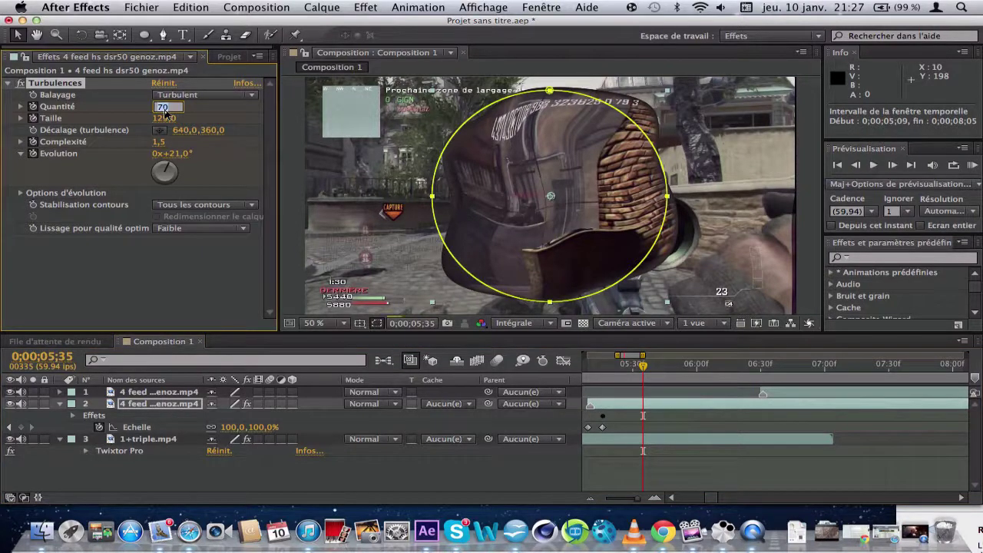
text(0)
key(Return)
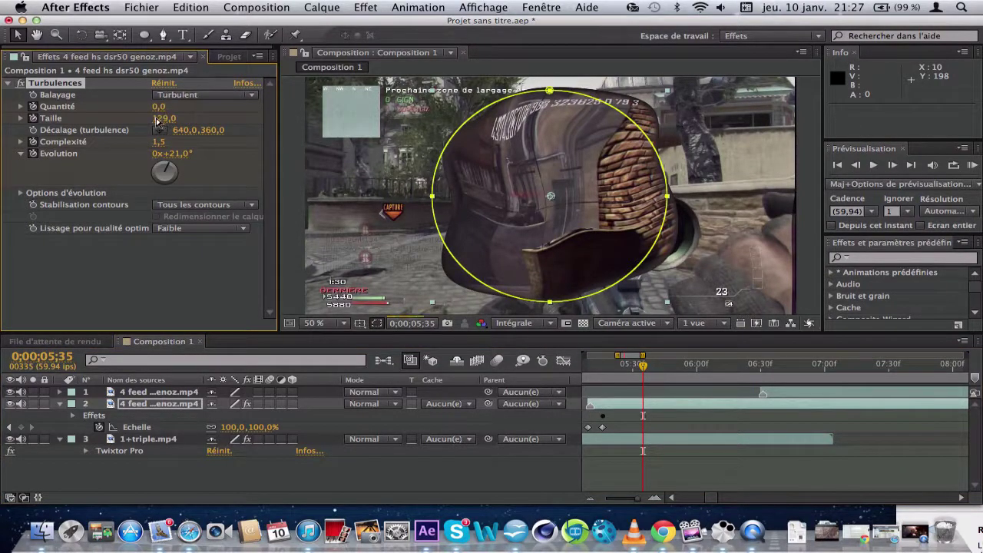
click(159, 118)
text(2)
key(Return)
click(159, 143)
key(BackSpace)
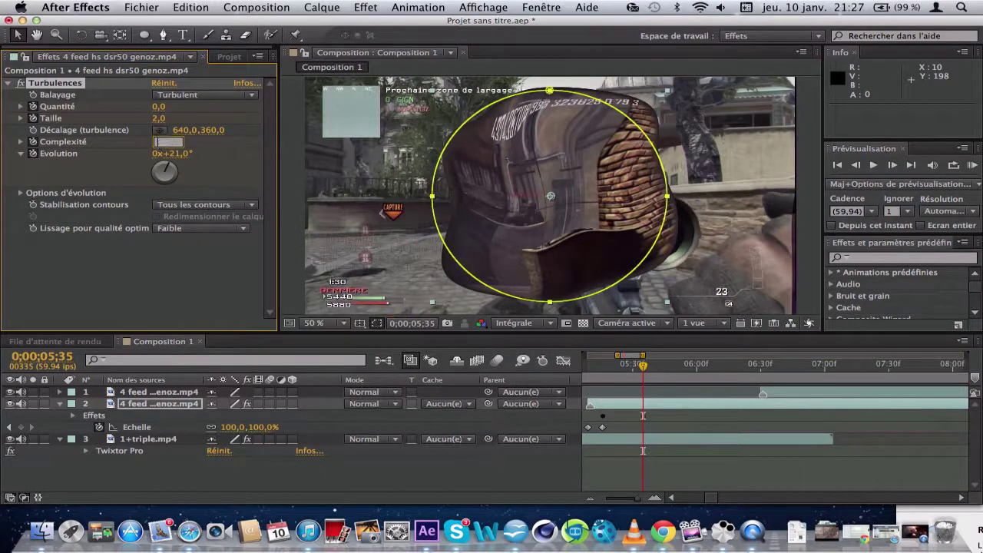
text(1)
key(Tab)
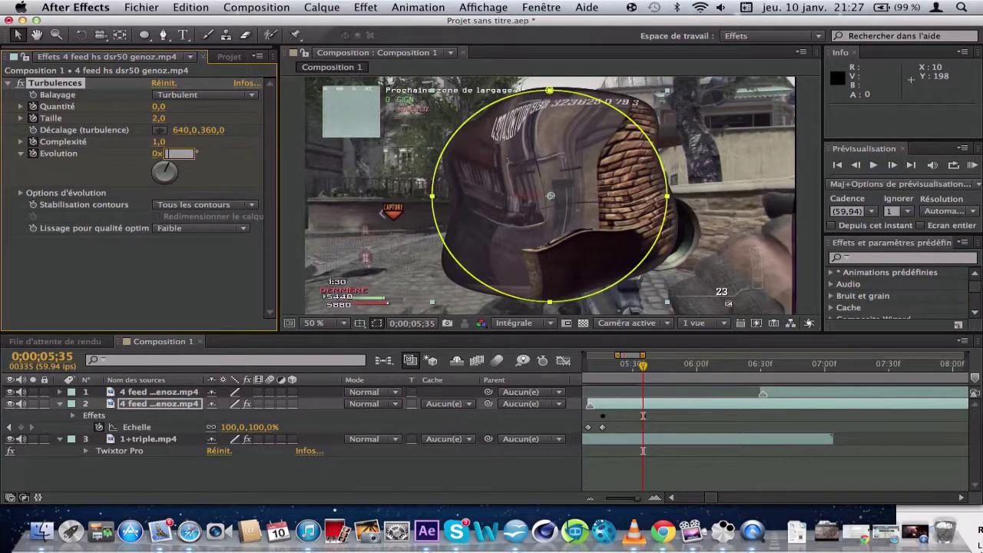
key(Return)
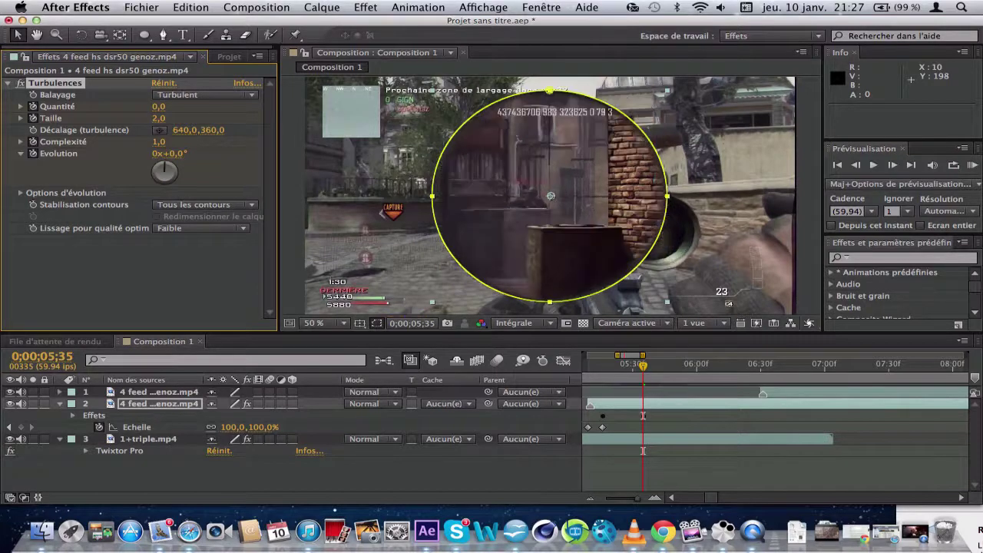
Slide layer 1's clip earlier toward the transition.
click(654, 499)
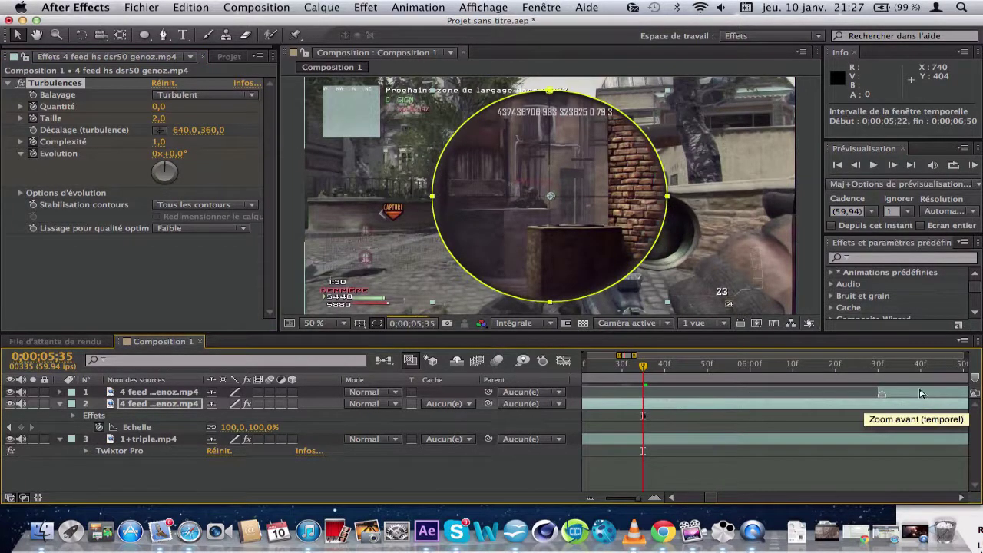
drag(921, 394, 700, 454)
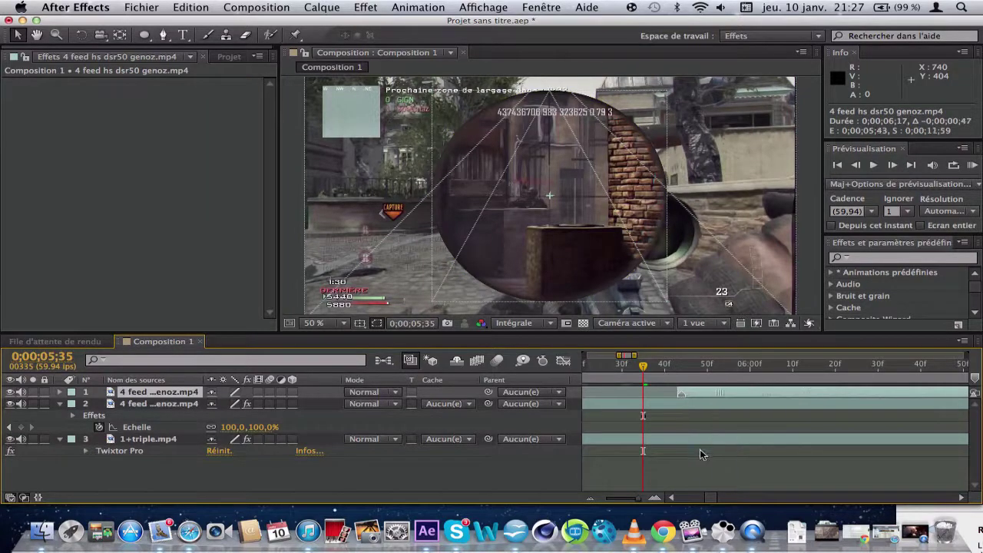
drag(700, 454, 665, 482)
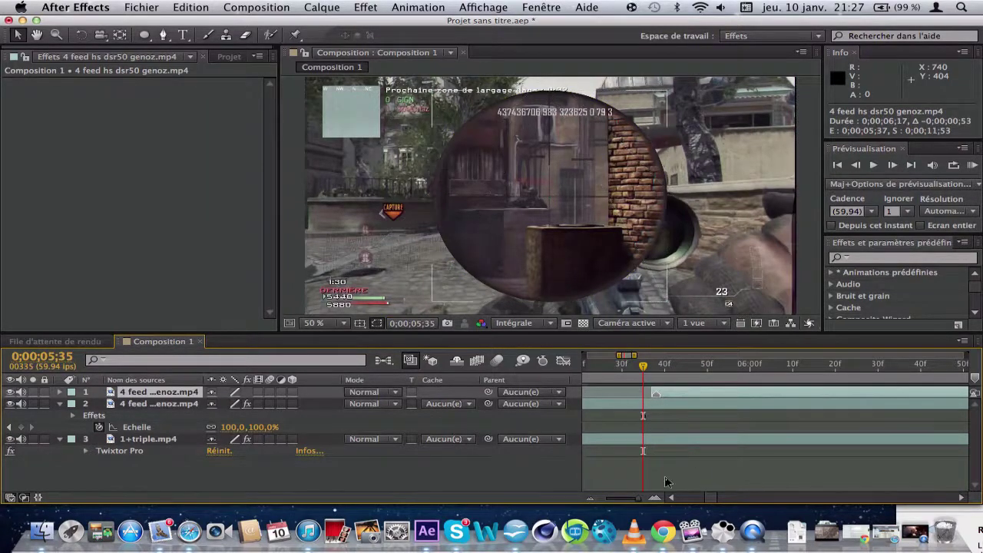
click(654, 499)
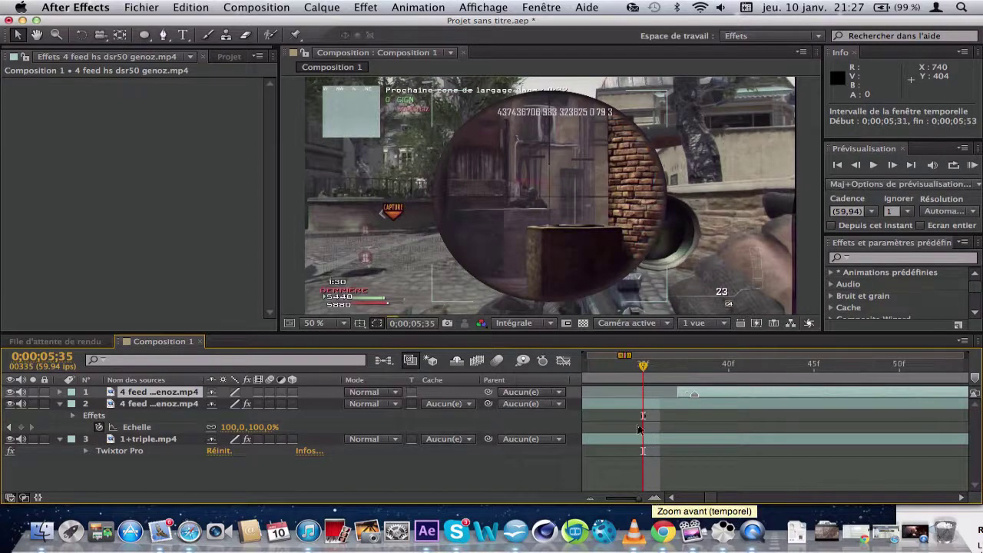
drag(619, 355, 607, 356)
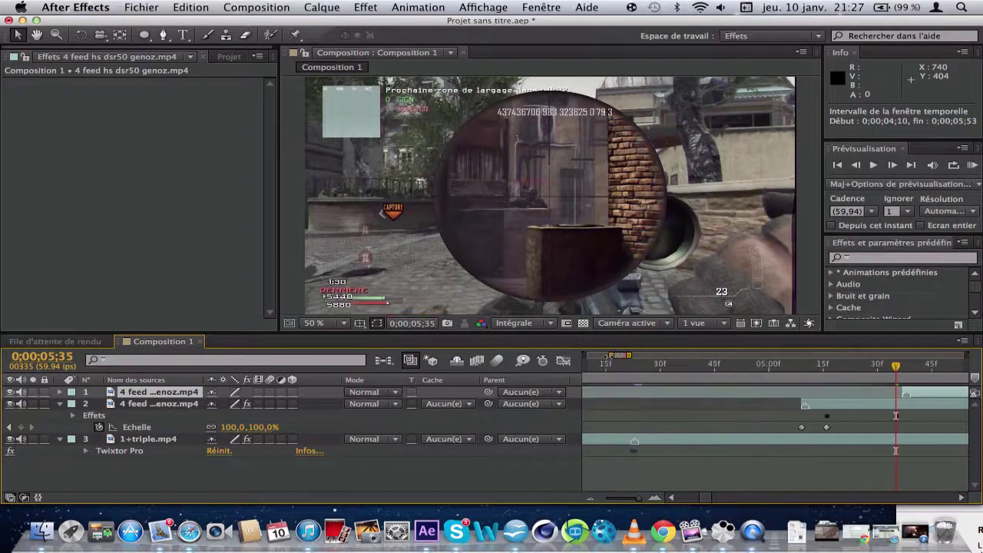
Preview the transition starting from 0;00;05;06.
click(801, 371)
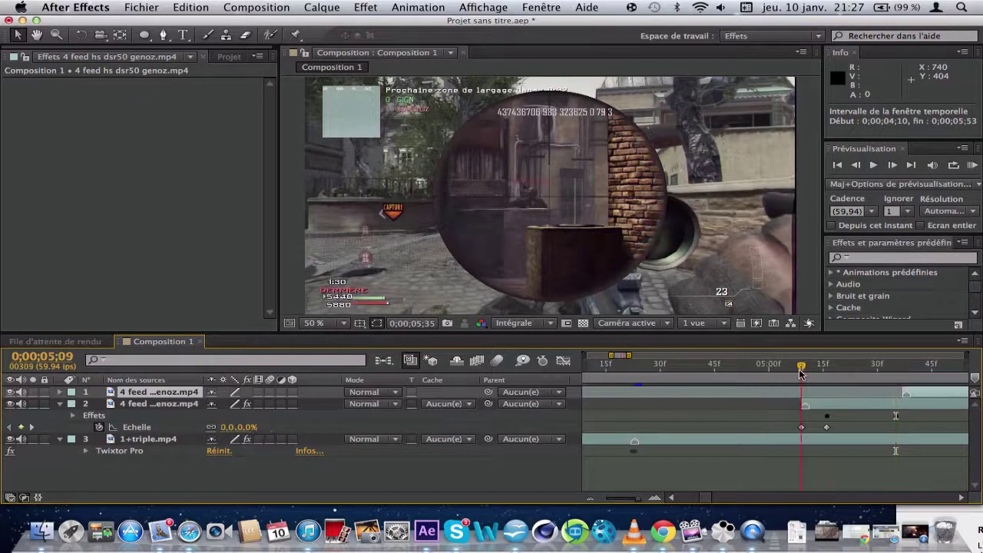
drag(801, 374, 792, 374)
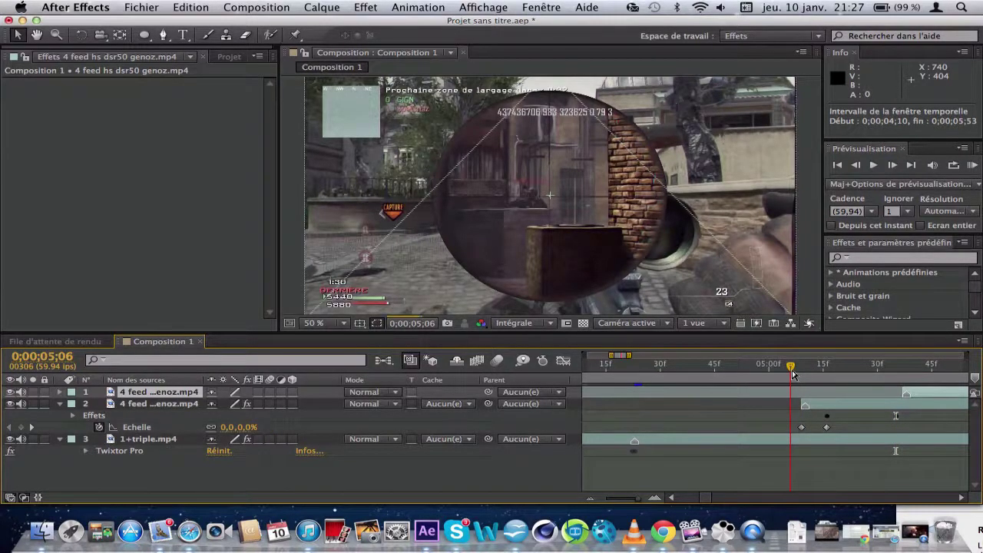
key(space)
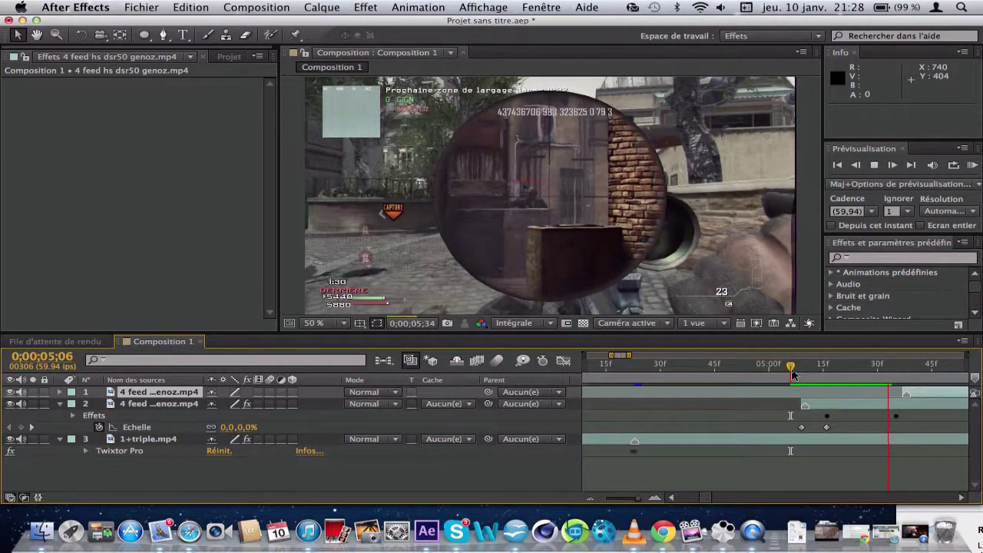
key(space)
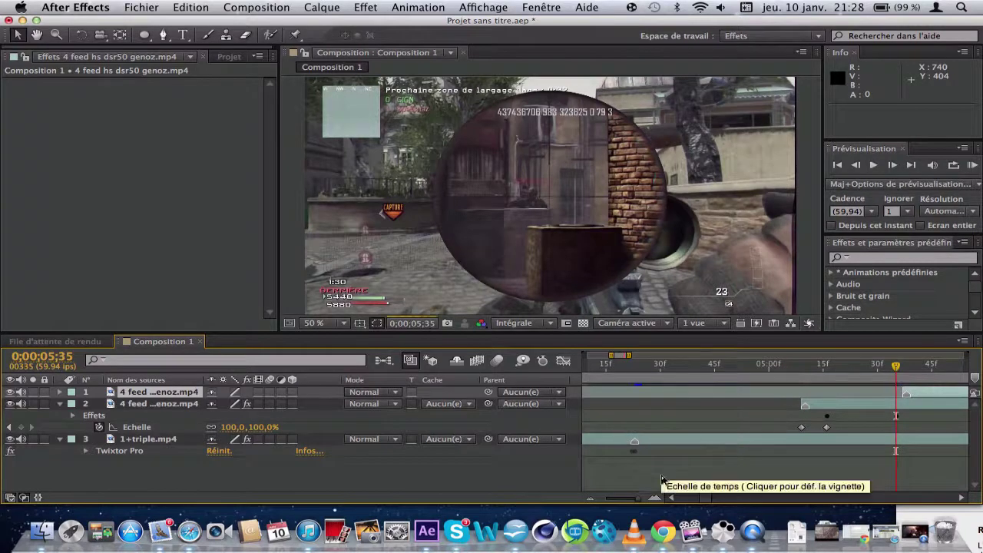
Split the scoped turbulence clip at the current time and delete the leftover part.
drag(607, 498, 649, 497)
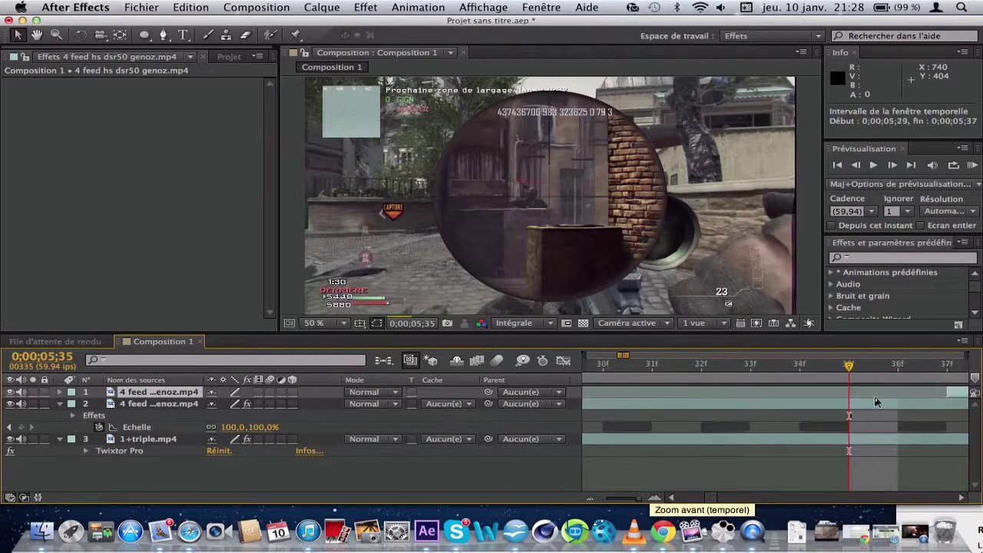
key(minus)
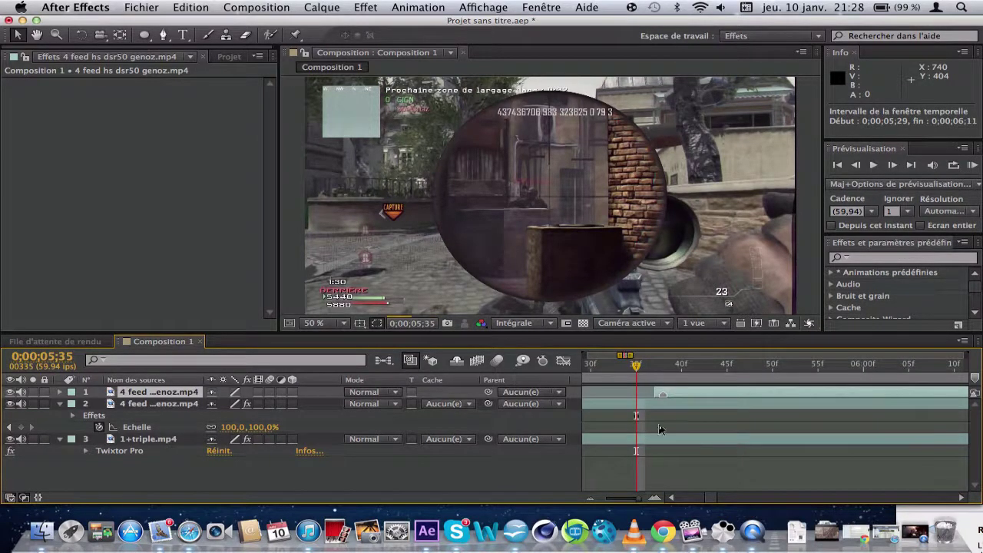
click(655, 498)
click(655, 498)
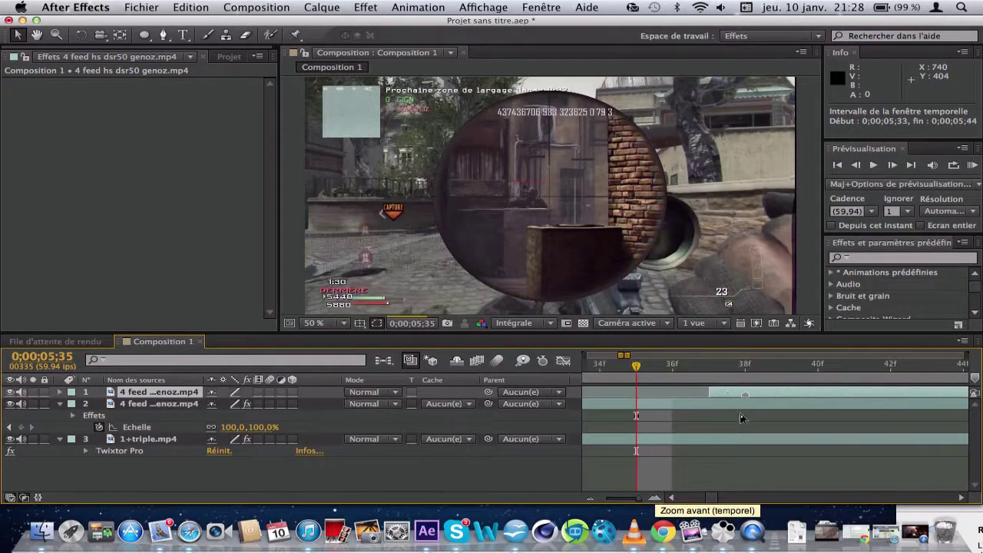
click(756, 392)
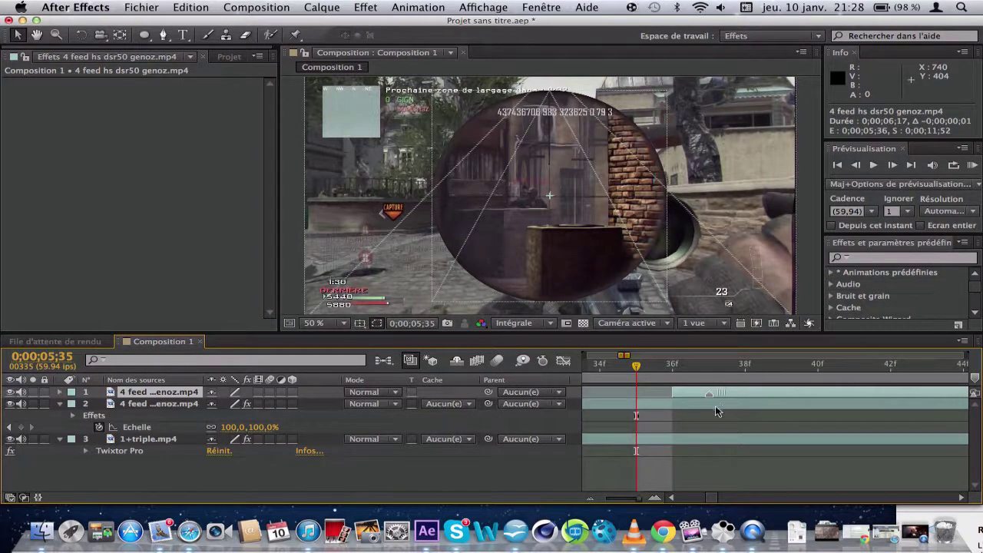
click(696, 405)
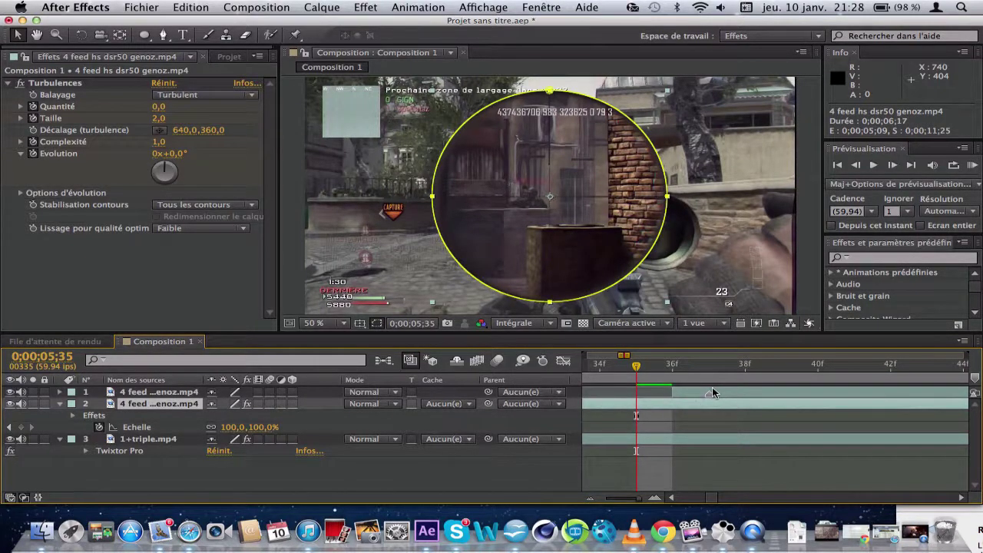
key(super+shift+d)
key(Delete)
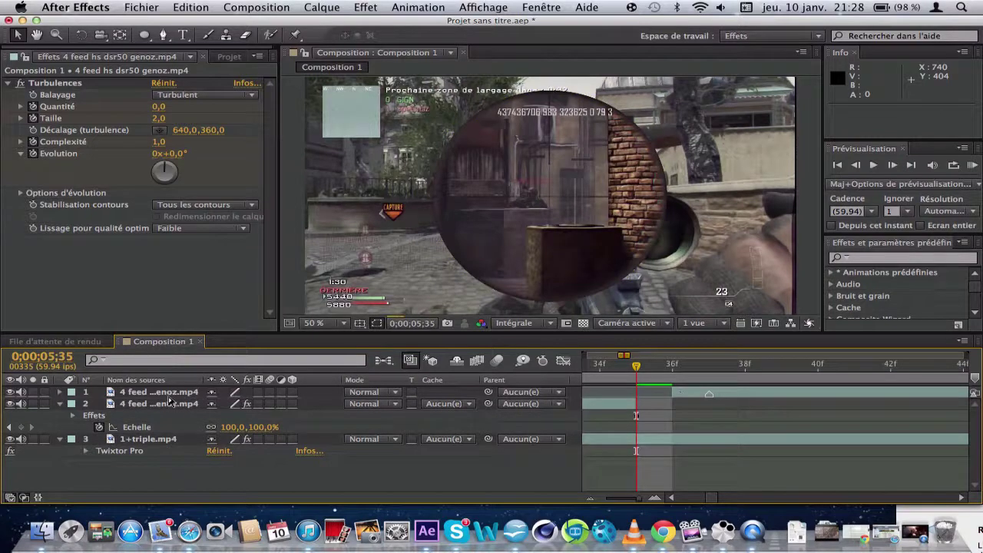
Reorder a layer and slide layer 2's clip earlier to the current time.
mouse_move(175, 392)
mouse_down()
mouse_move(168, 413)
mouse_move(201, 415)
mouse_up()
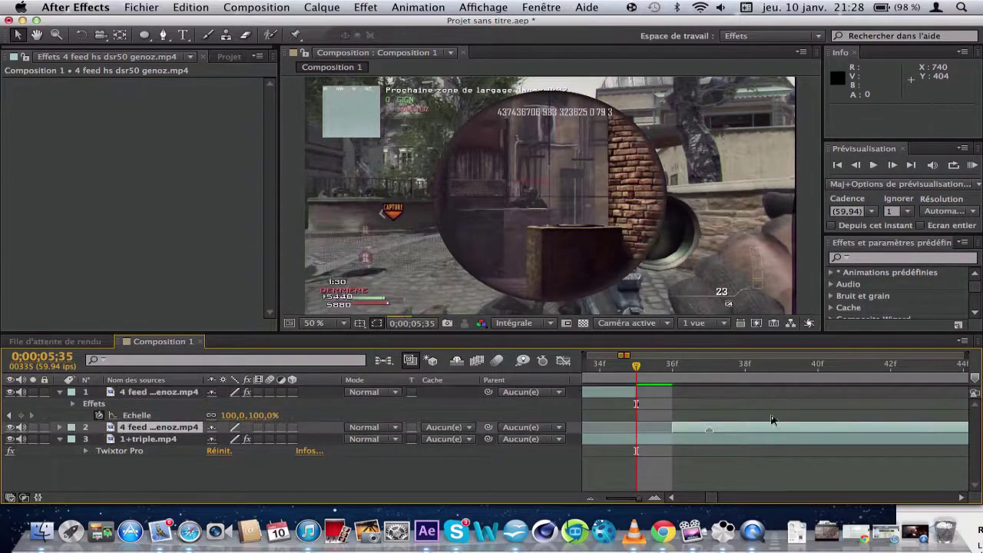
drag(769, 425, 728, 437)
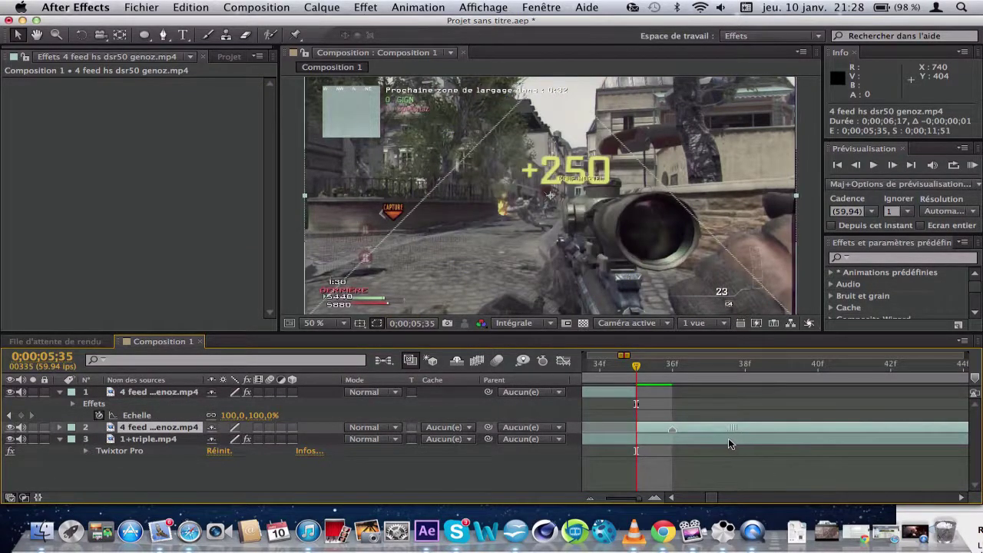
drag(714, 440, 642, 440)
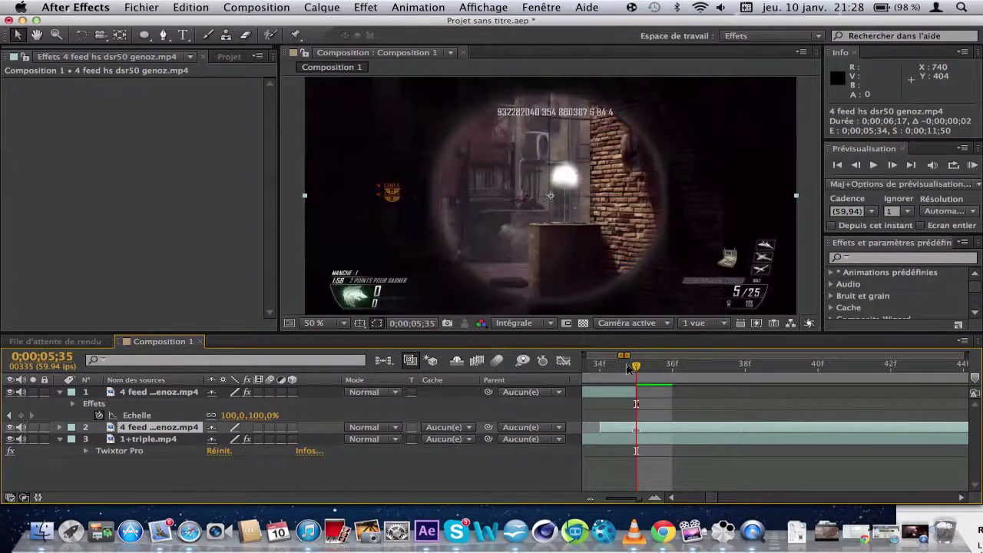
Play the transition from 0;00;05;34 to 0;00;05;43.
click(616, 367)
key(h)
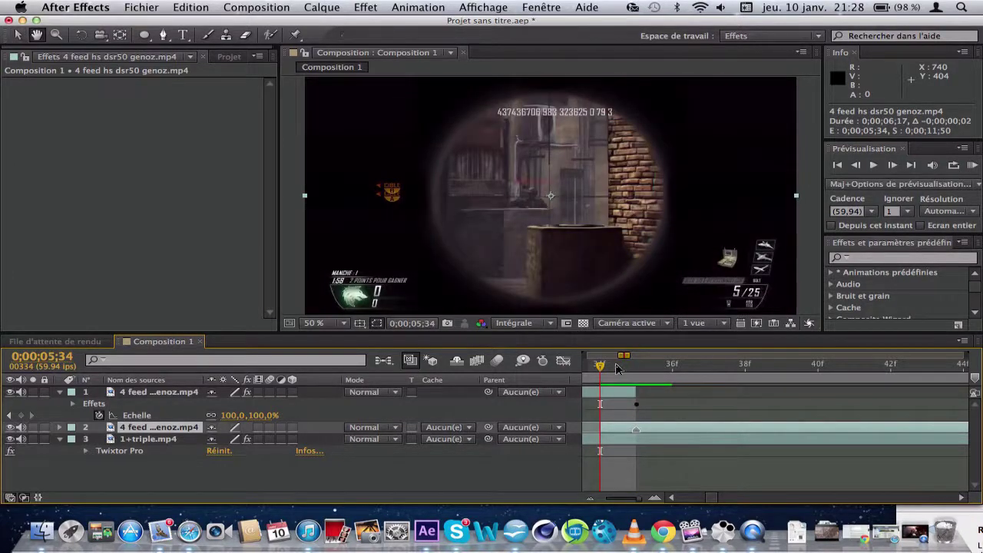
key(space)
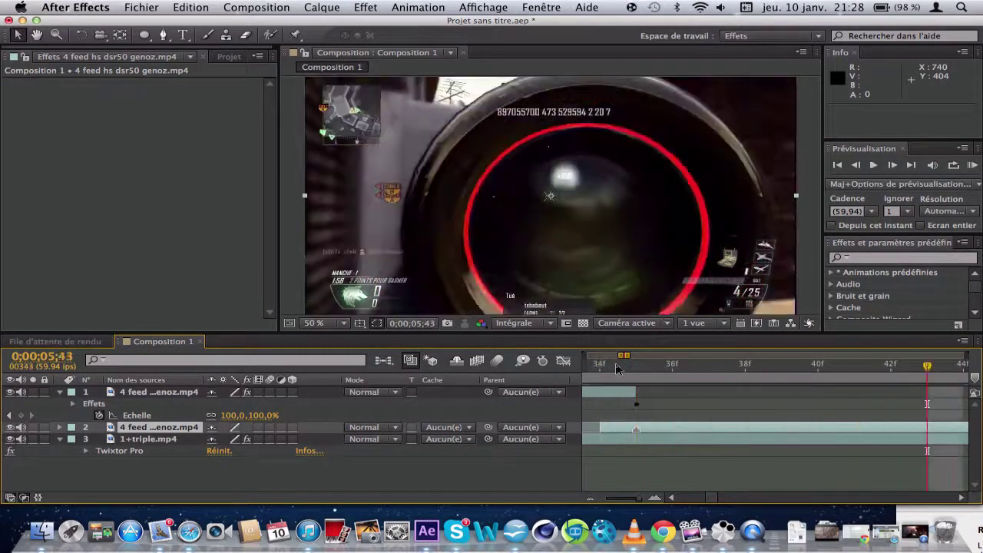
key(minus)
key(minus)
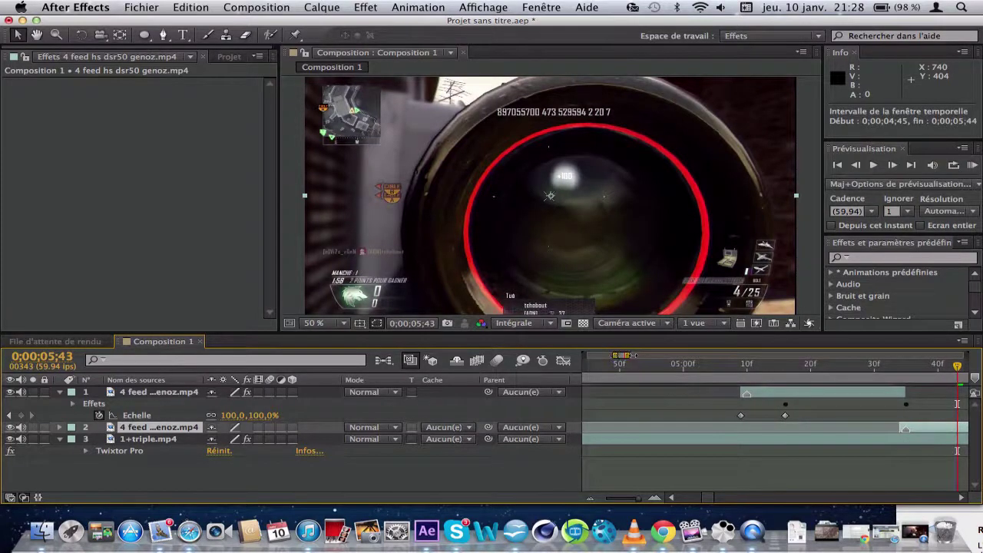
key(minus)
key(minus)
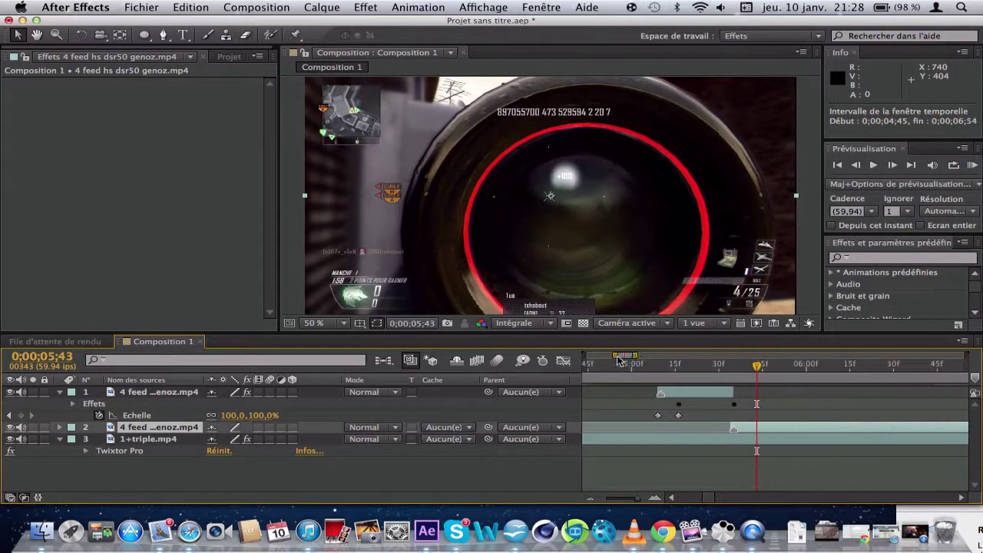
key(equal)
key(equal)
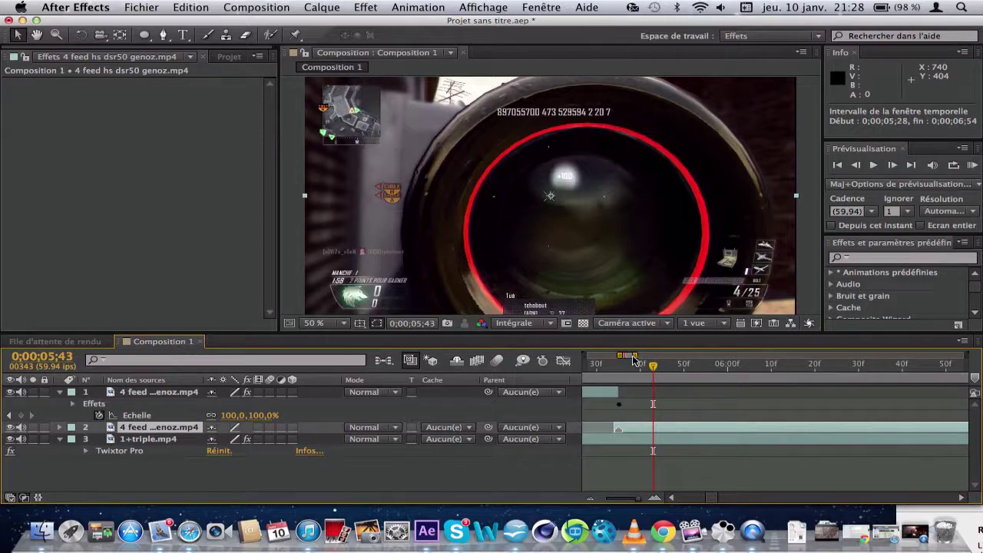
key(equal)
key(equal)
key(equal)
key(equal)
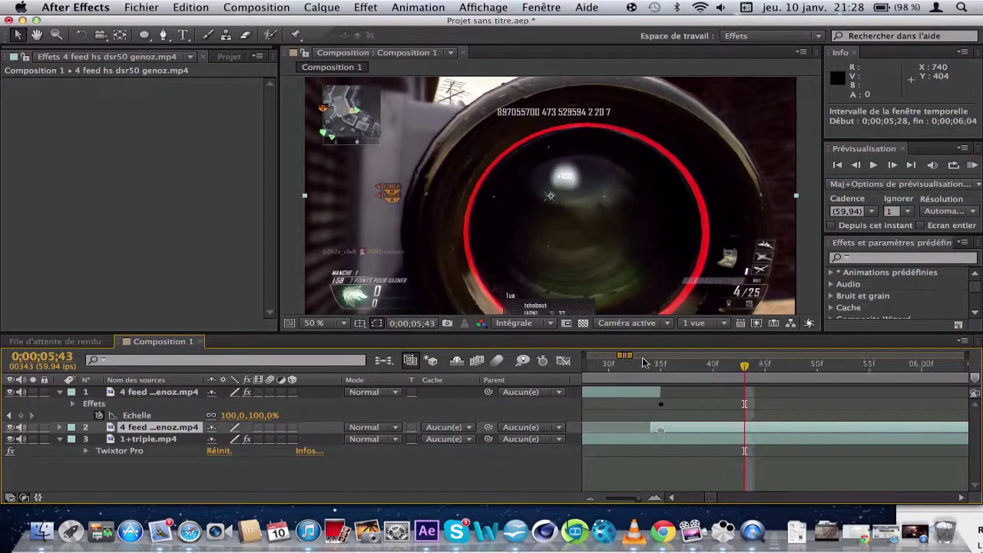
Step through frames 0;00;05;33–0;00;05;35, then play again from 0;00;05;34.
click(661, 364)
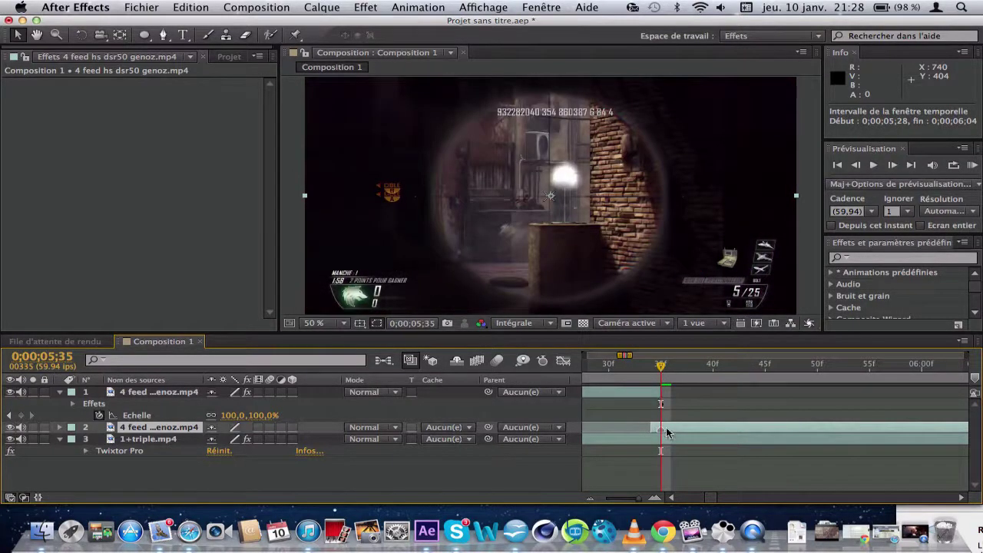
click(640, 370)
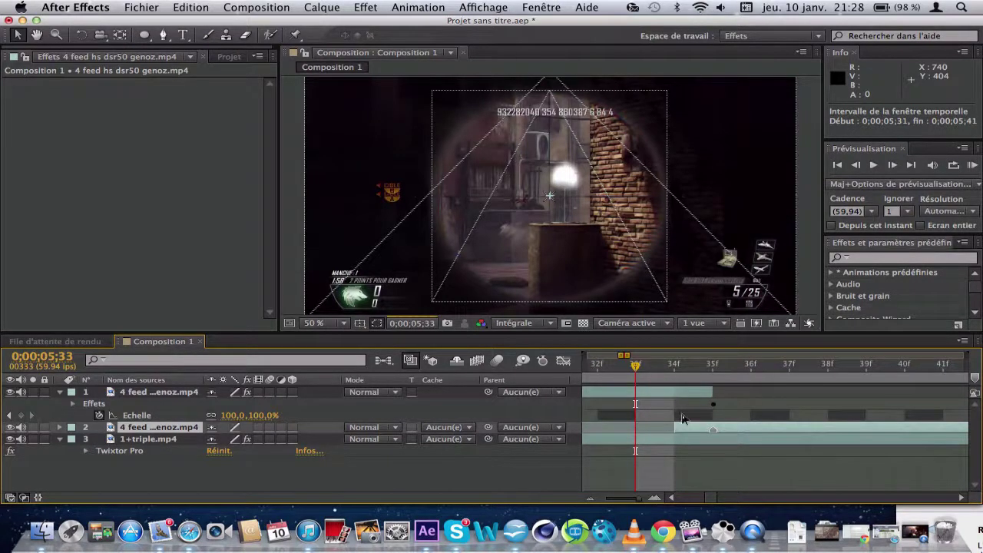
click(712, 365)
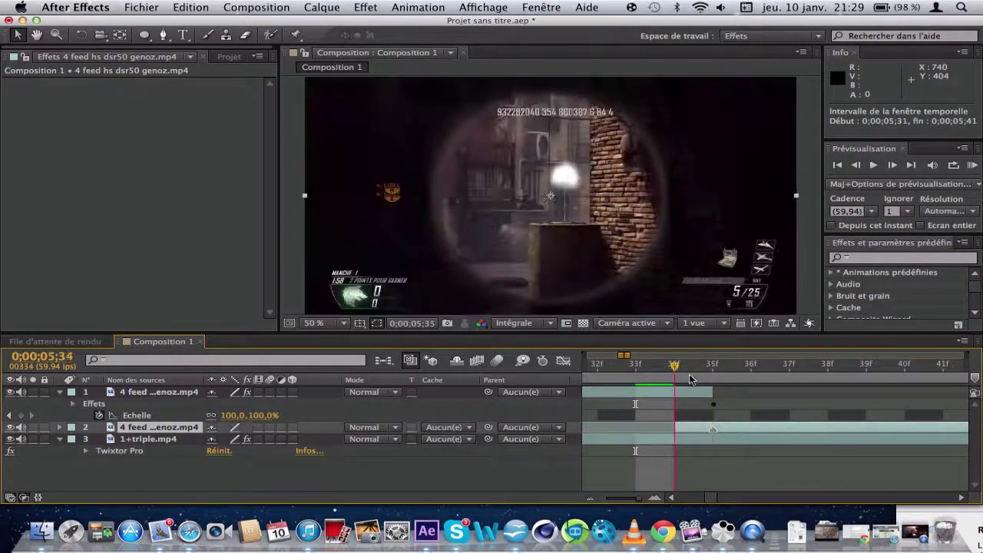
click(689, 379)
key(space)
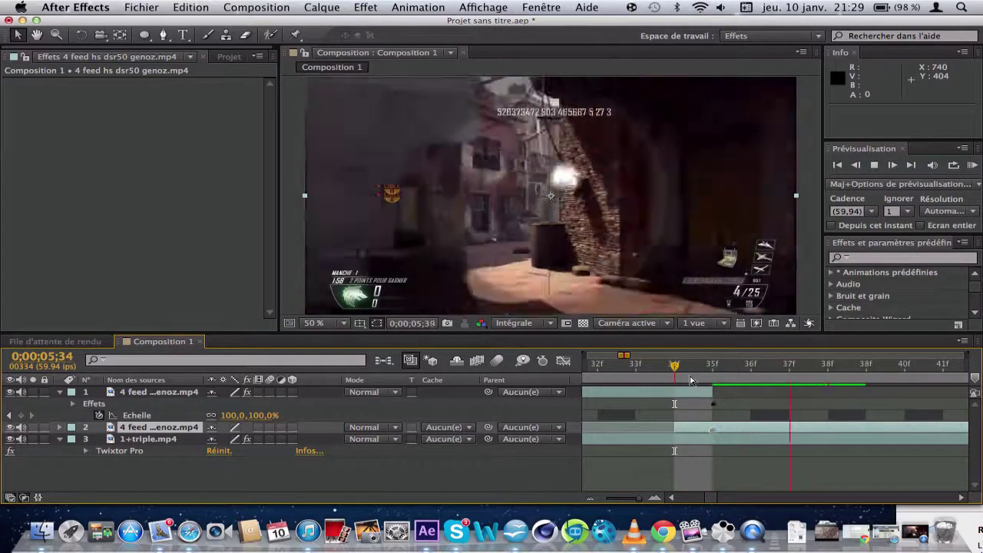
key(space)
key(minus)
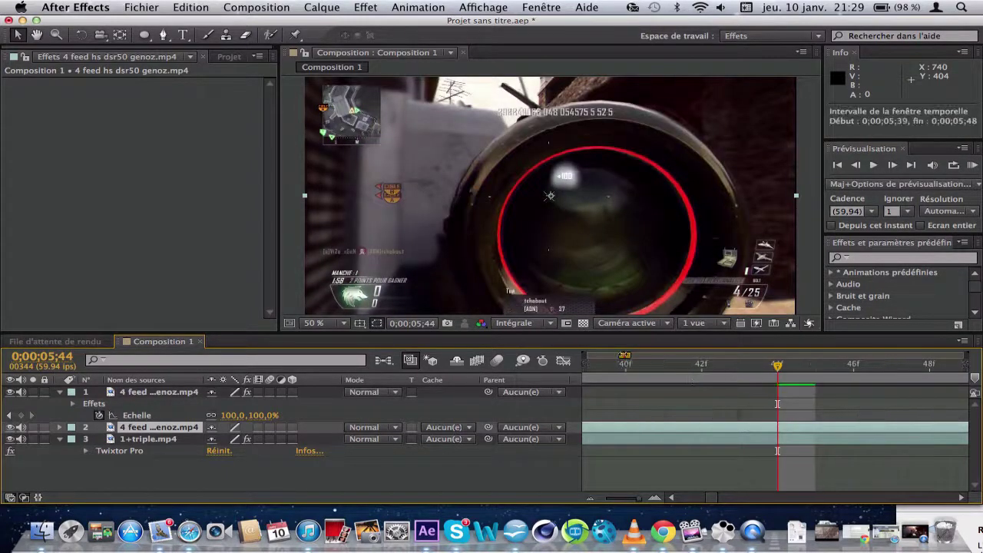
key(minus)
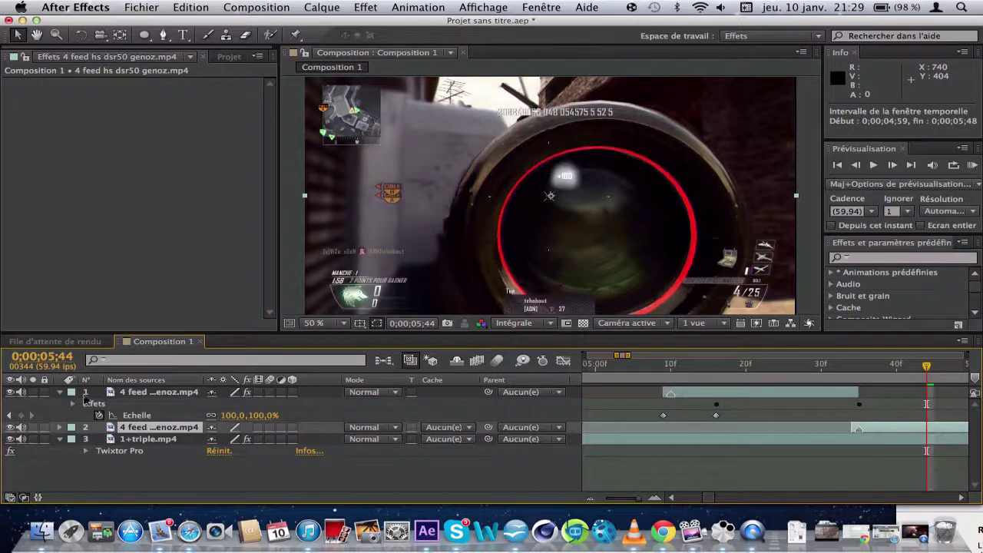
Collapse the expanded property rows of layers 1 and 3.
click(60, 391)
click(67, 413)
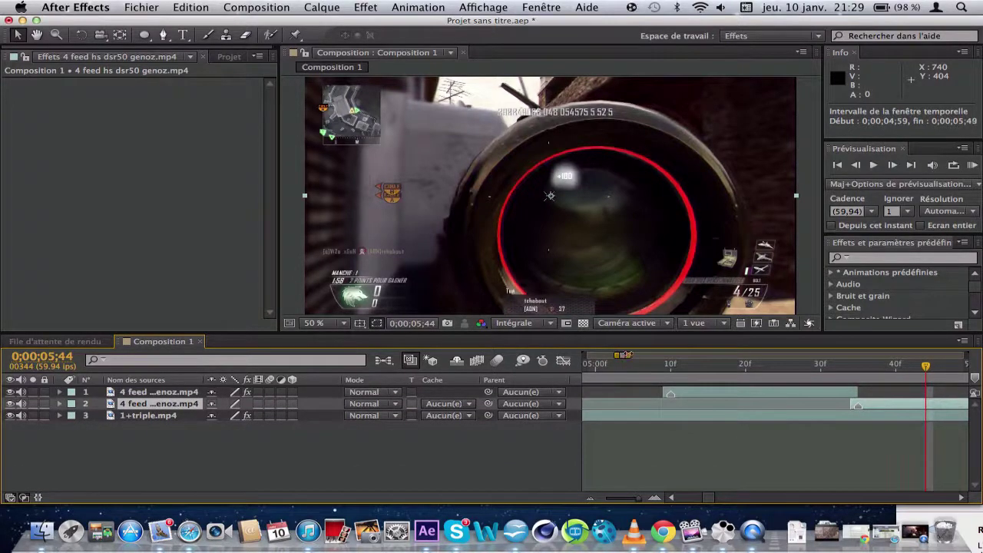
key(minus)
Set the work area from 0;00;05;06 to 0;00;05;39 and dismiss the RAM preview error.
click(619, 363)
key(b)
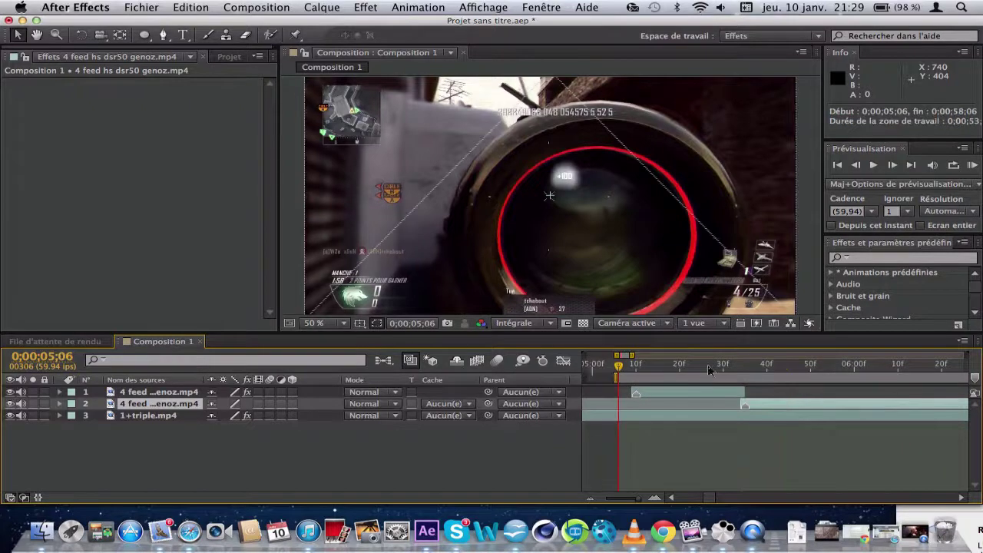
click(763, 364)
key(n)
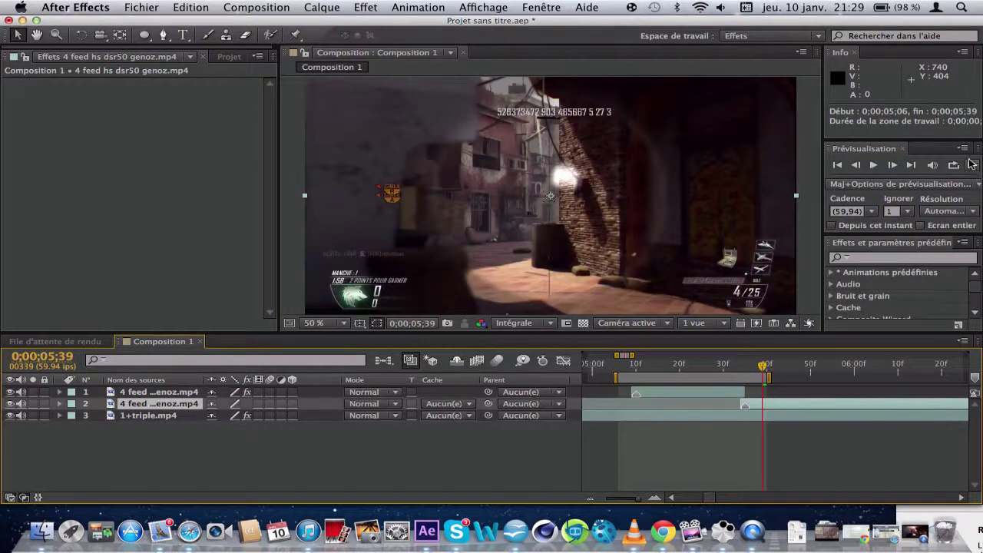
click(971, 164)
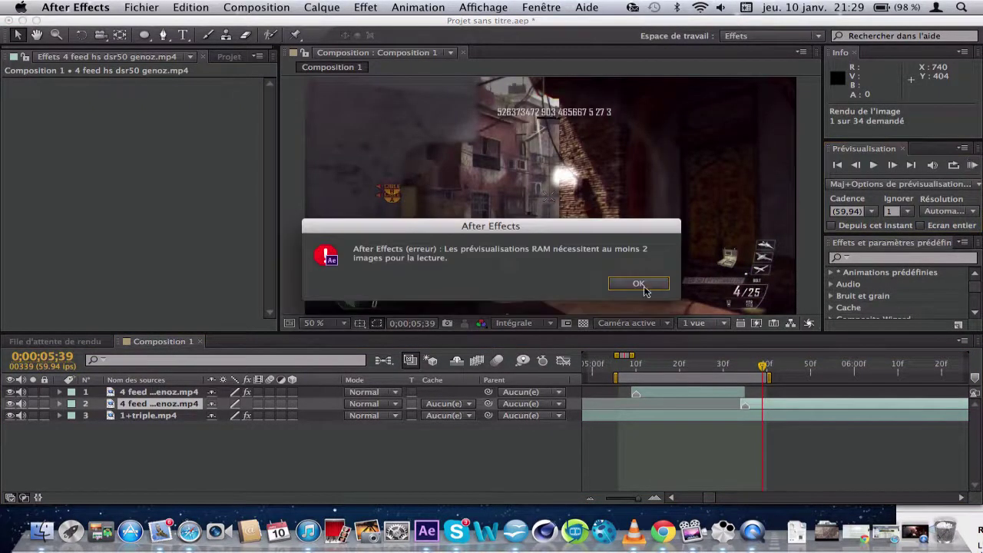
click(644, 291)
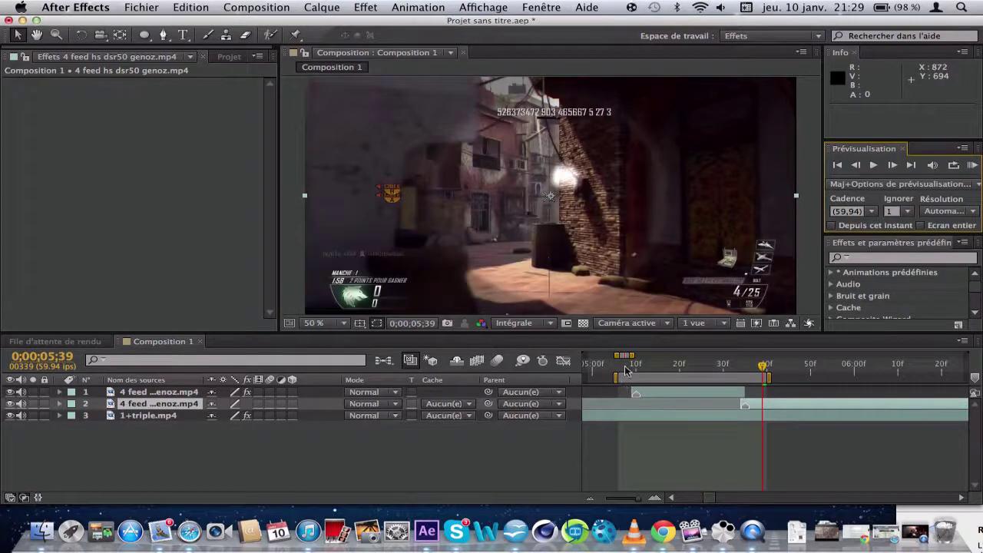
Scrub frames 0;00;05;10 through 0;00;05;33, then preview the work area.
drag(622, 366, 636, 366)
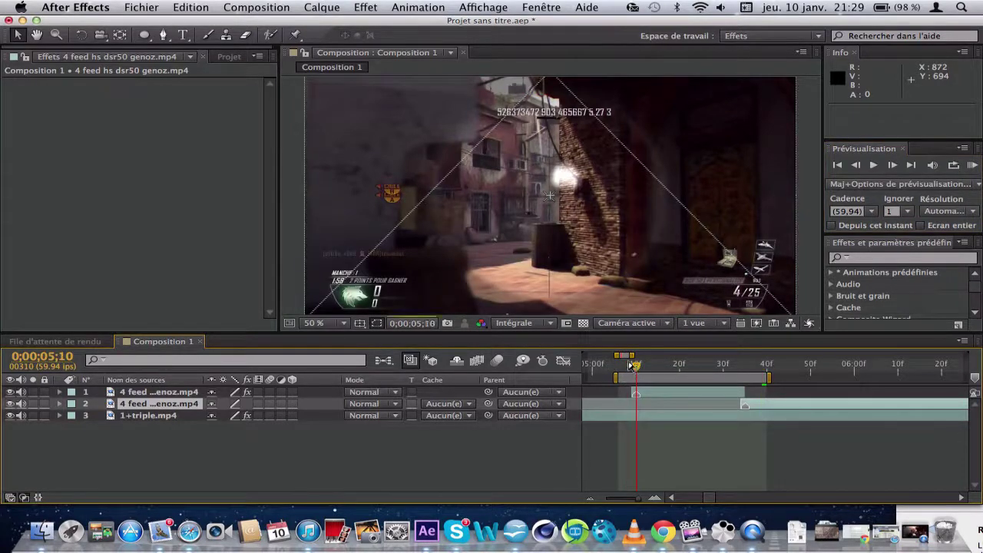
click(654, 366)
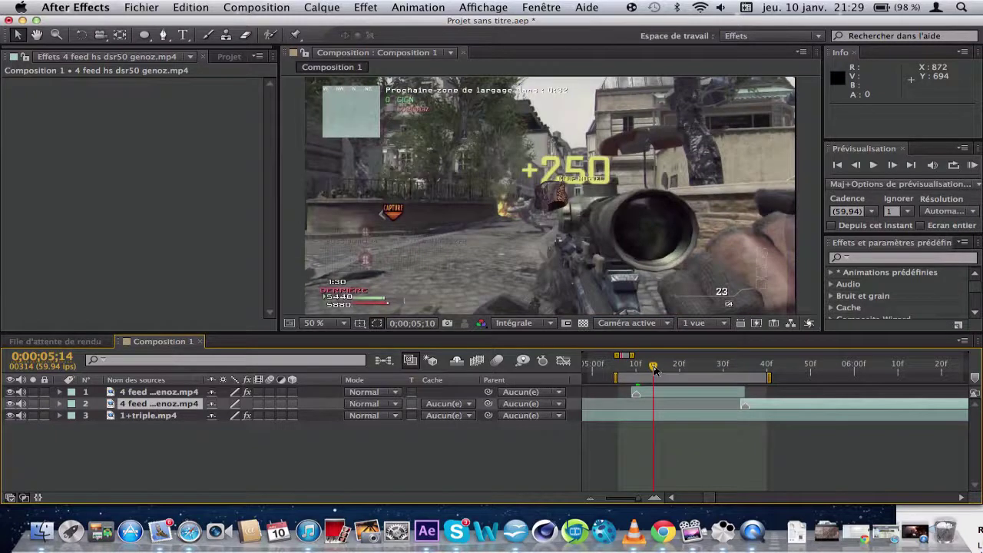
click(705, 367)
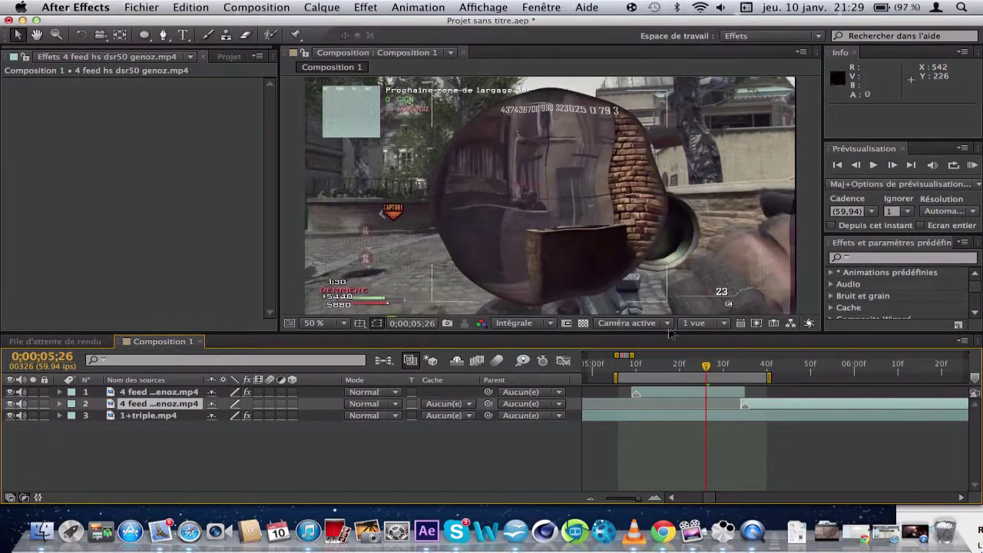
click(715, 366)
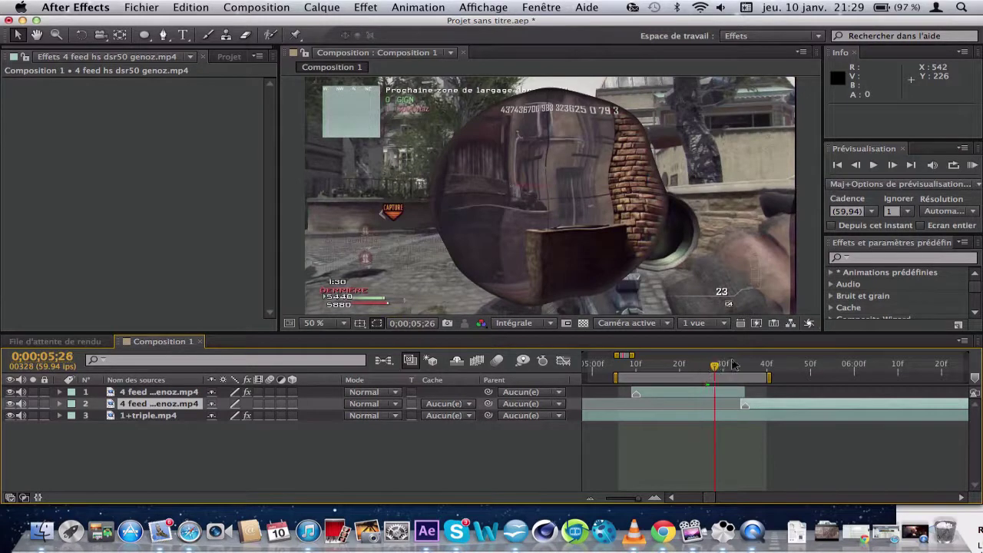
click(736, 366)
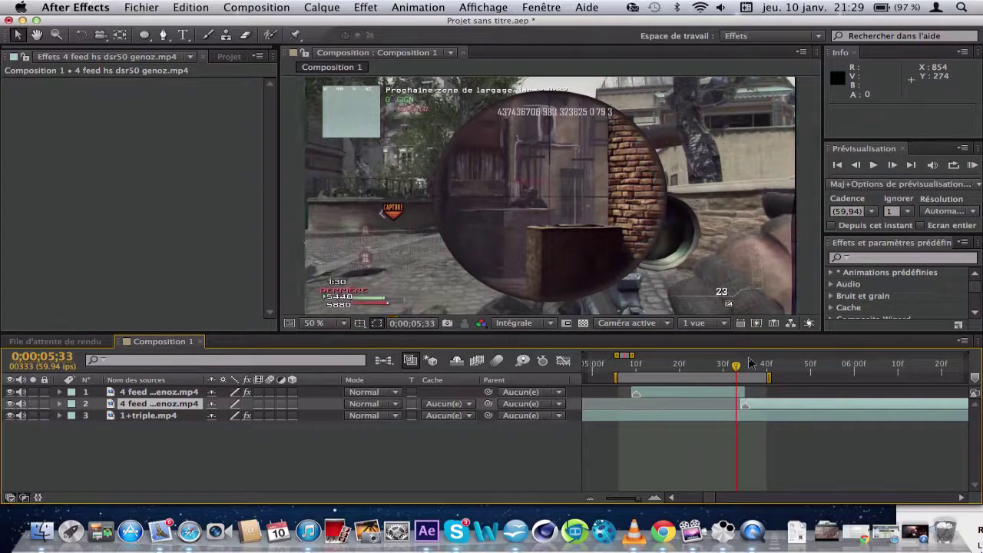
key(space)
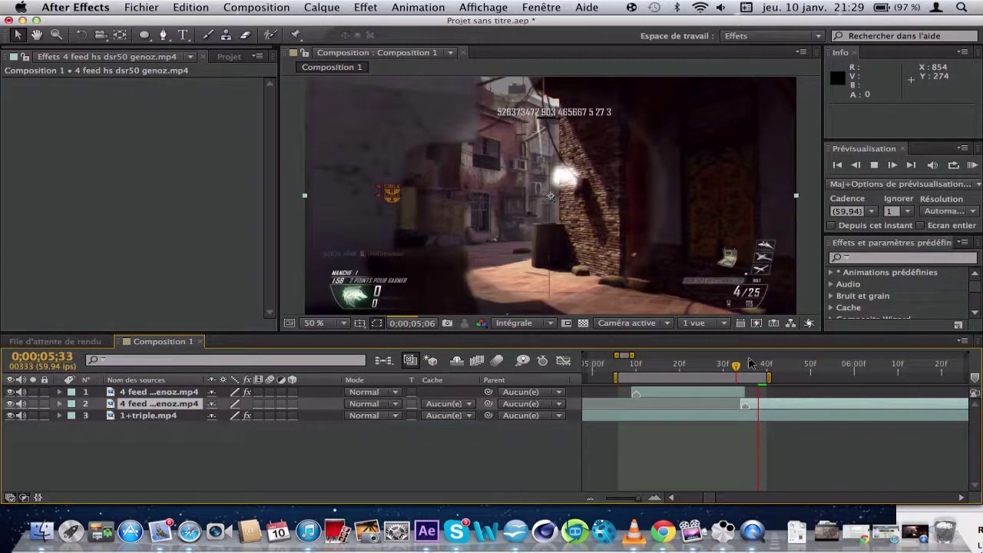
key(space)
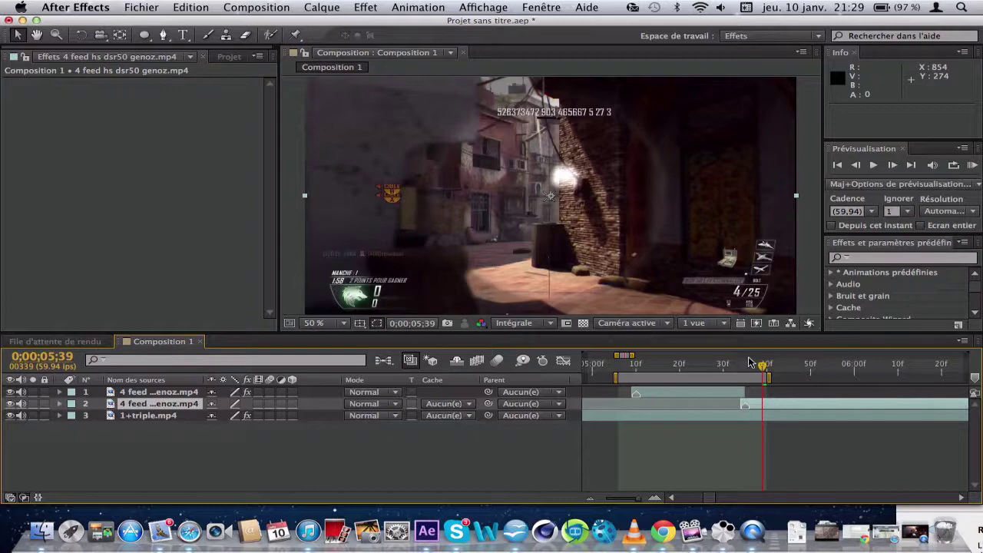
Play cocfinal2.mp4 around 02:42–03:16, pause on the +50 kill frame, then return to After Effects.
click(917, 547)
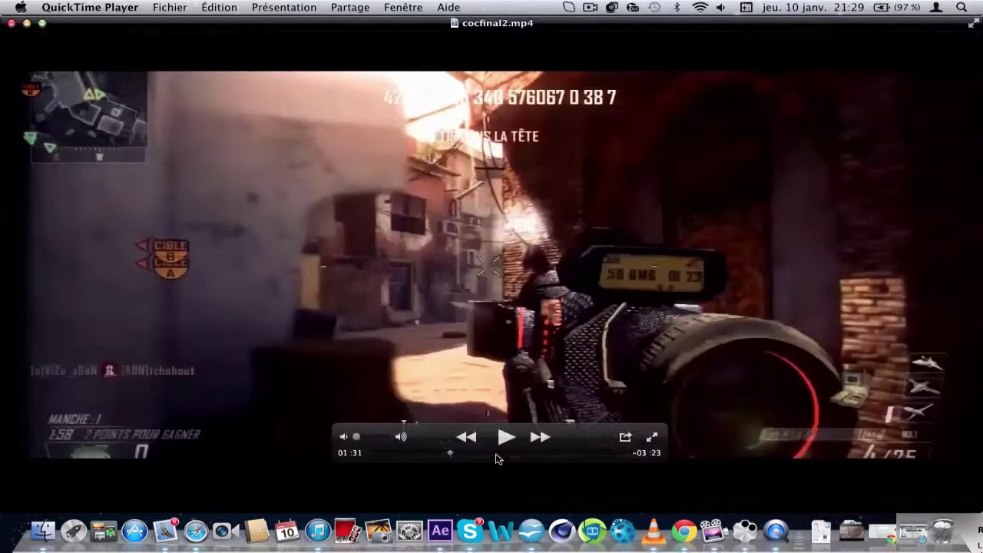
drag(496, 454, 547, 465)
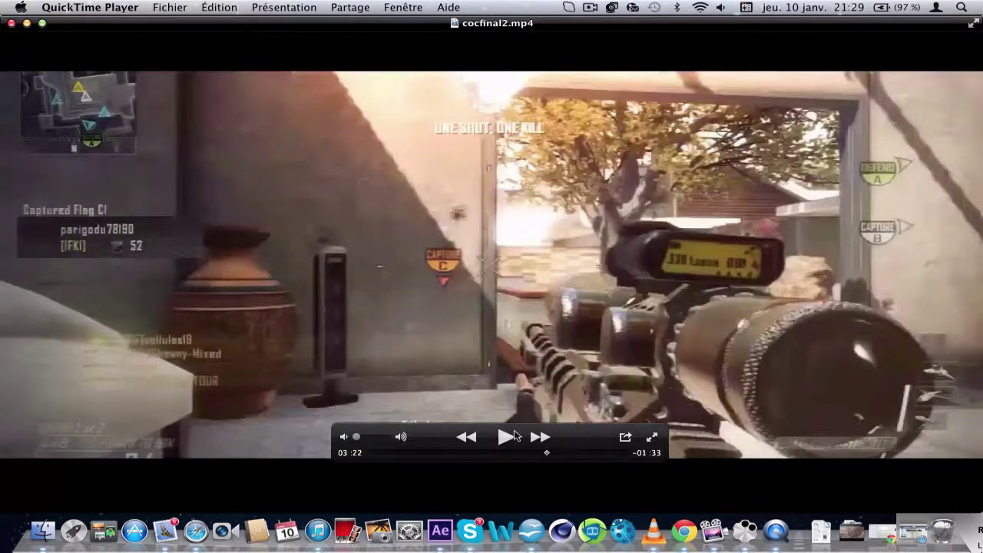
click(506, 438)
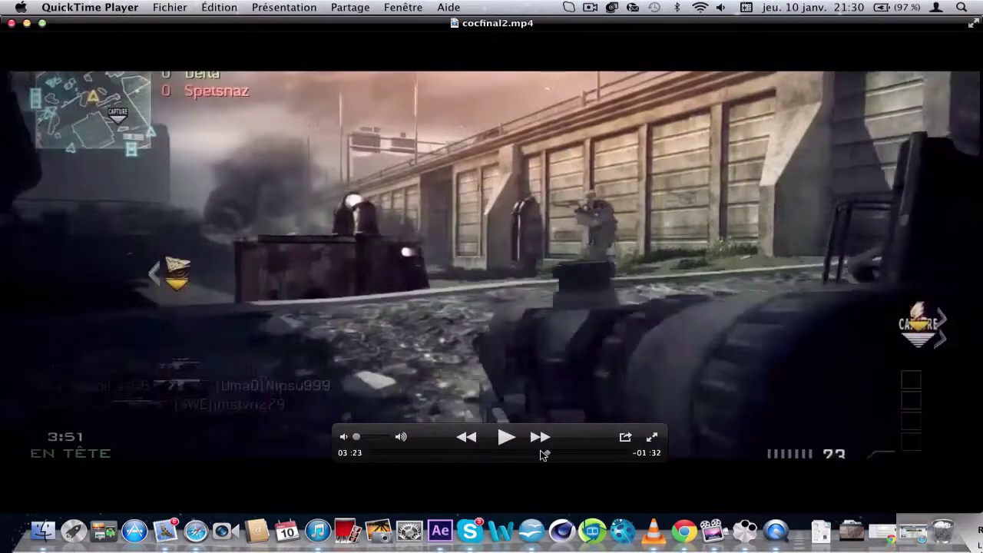
drag(547, 453, 541, 454)
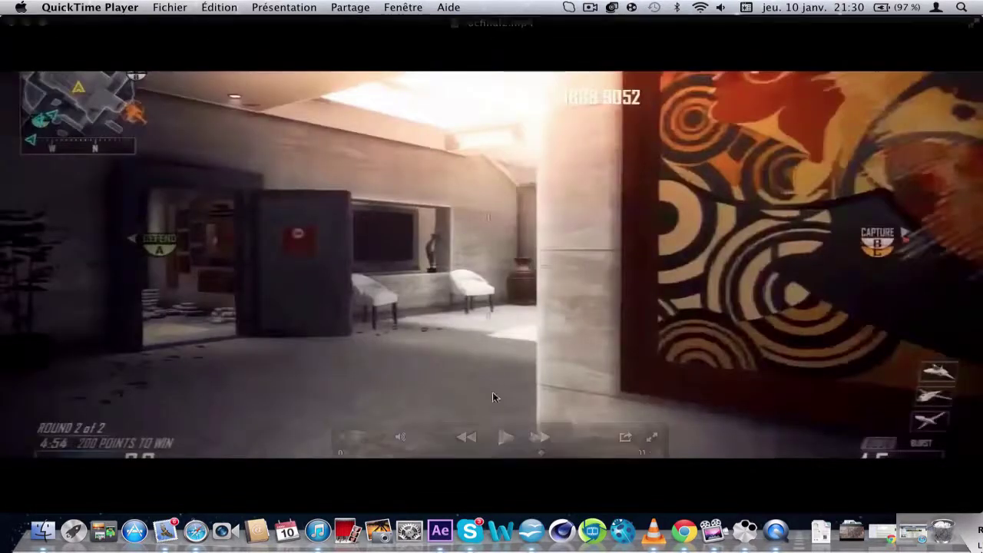
click(506, 437)
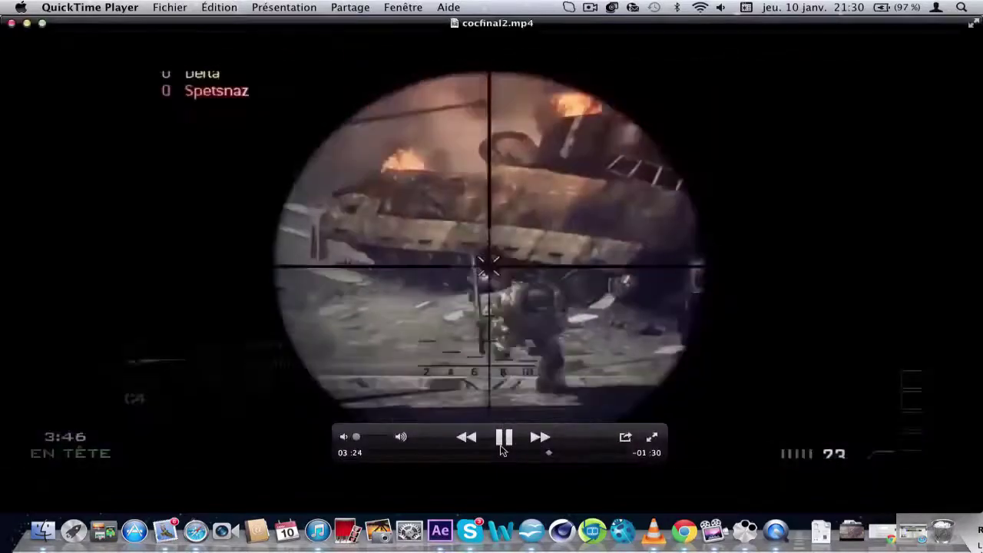
click(504, 435)
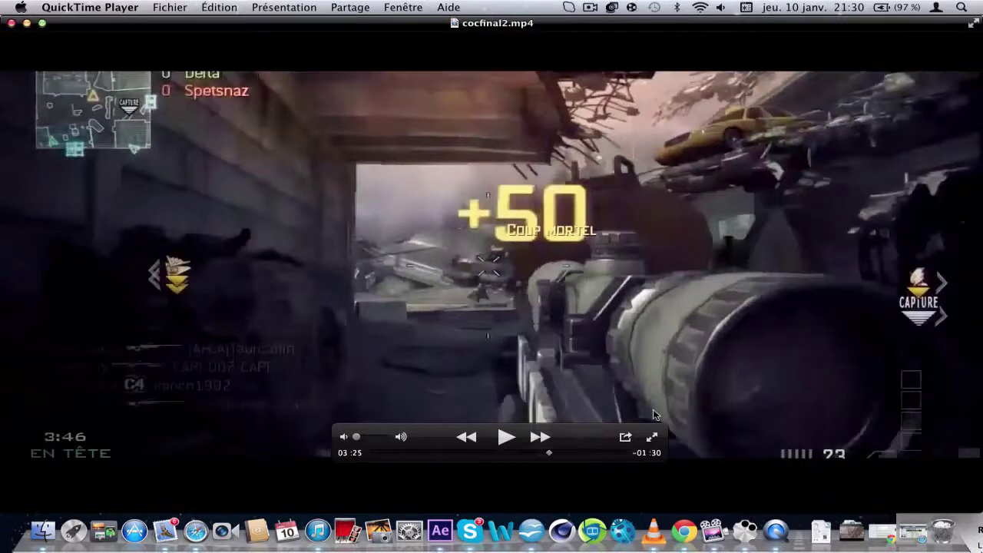
drag(567, 432, 572, 496)
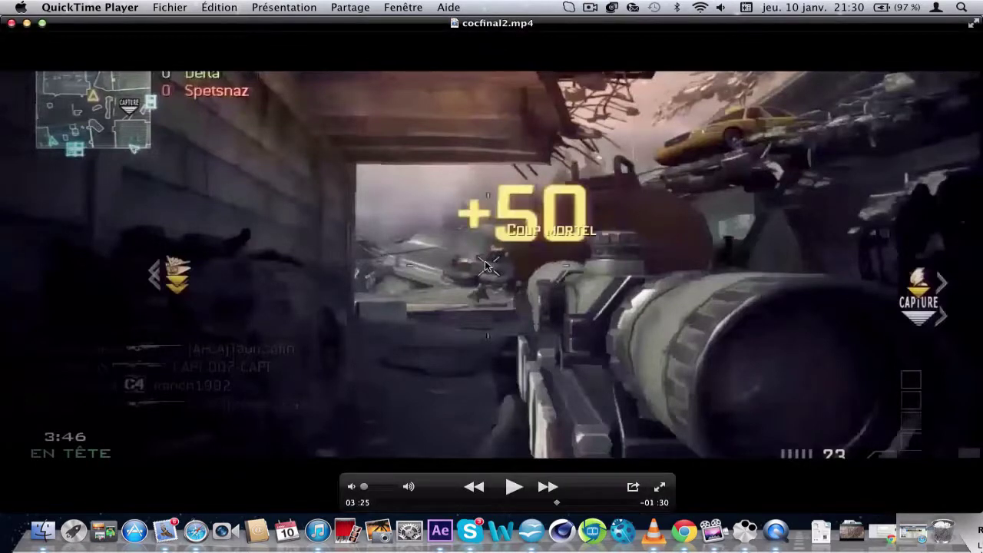
click(446, 536)
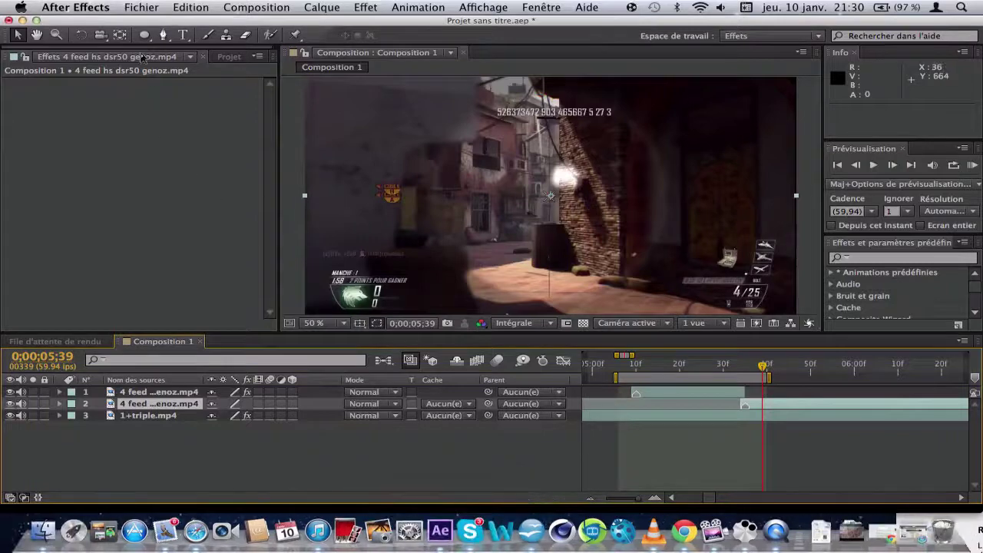
Move layer 2's anchor point 282 px down using the Pan Behind tool.
click(121, 37)
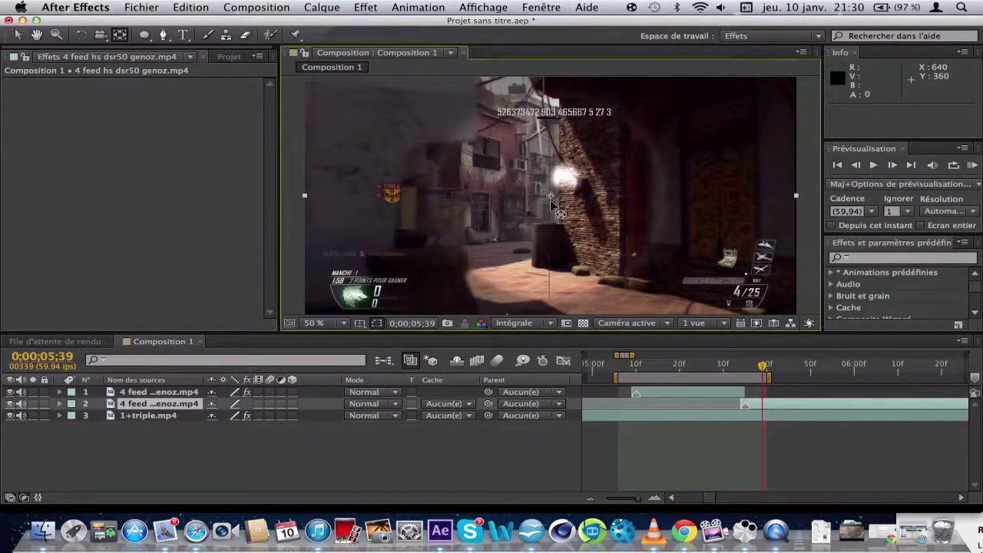
drag(549, 198, 550, 298)
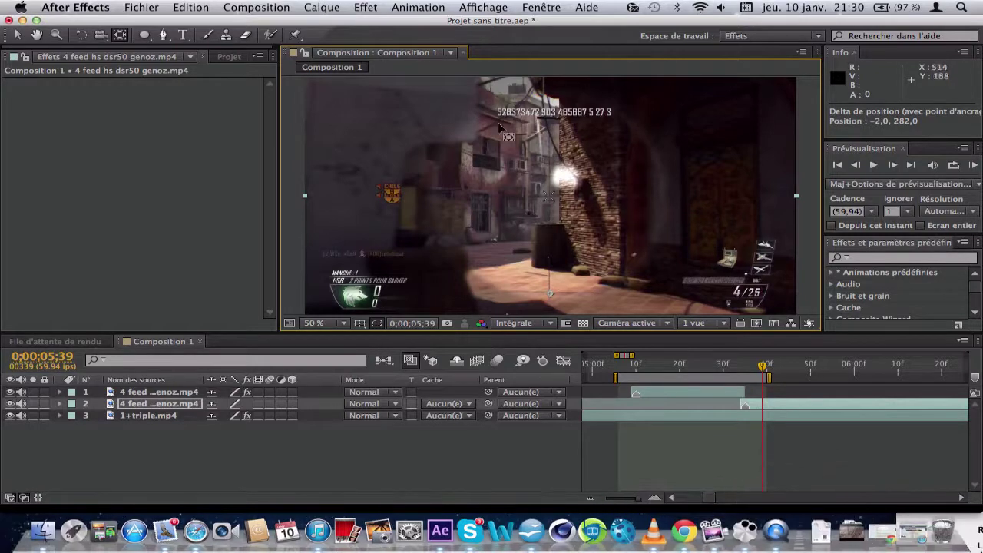
click(17, 34)
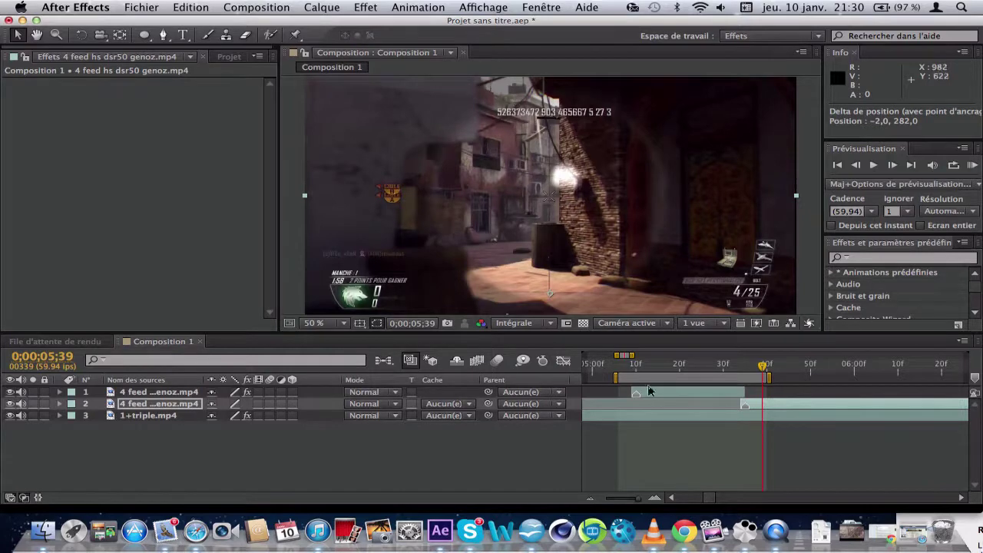
drag(634, 355, 674, 354)
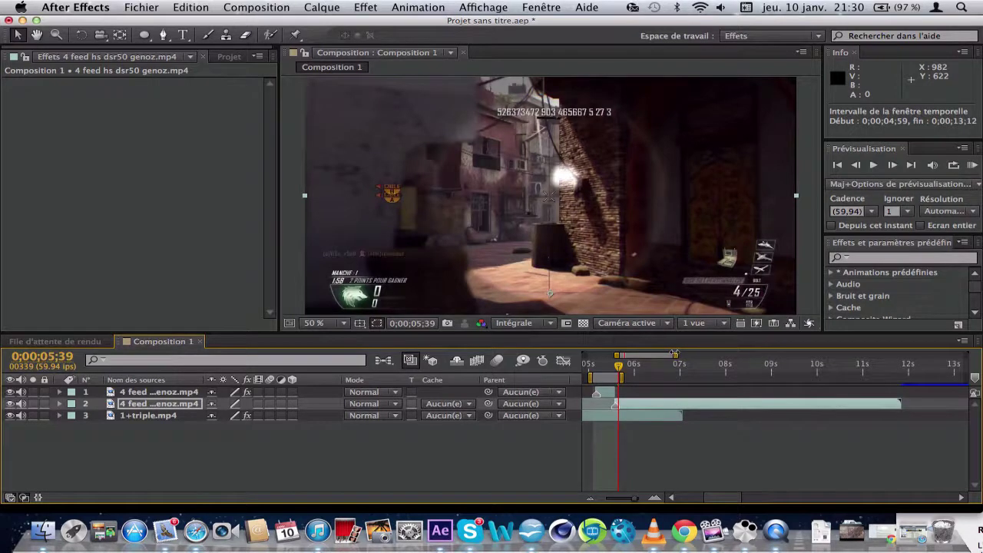
click(811, 454)
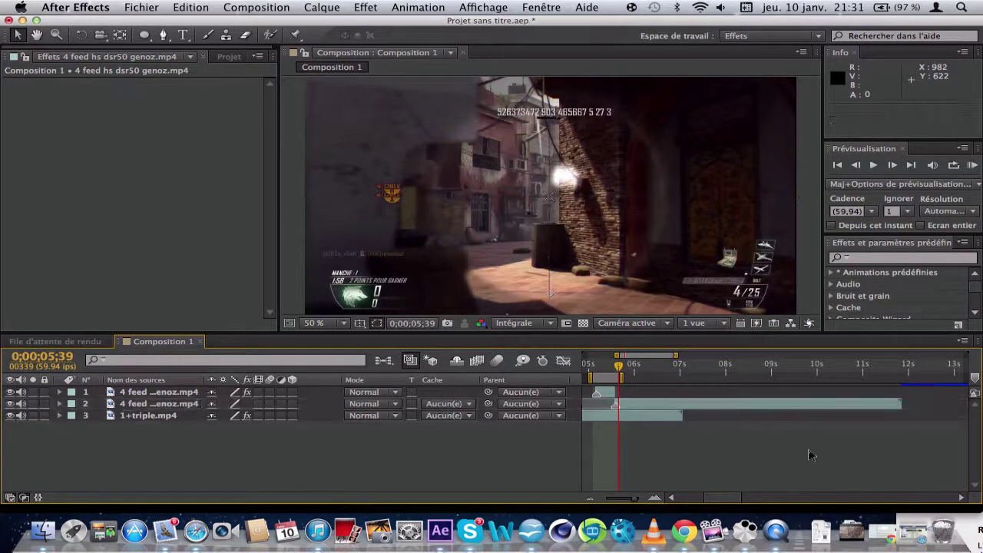